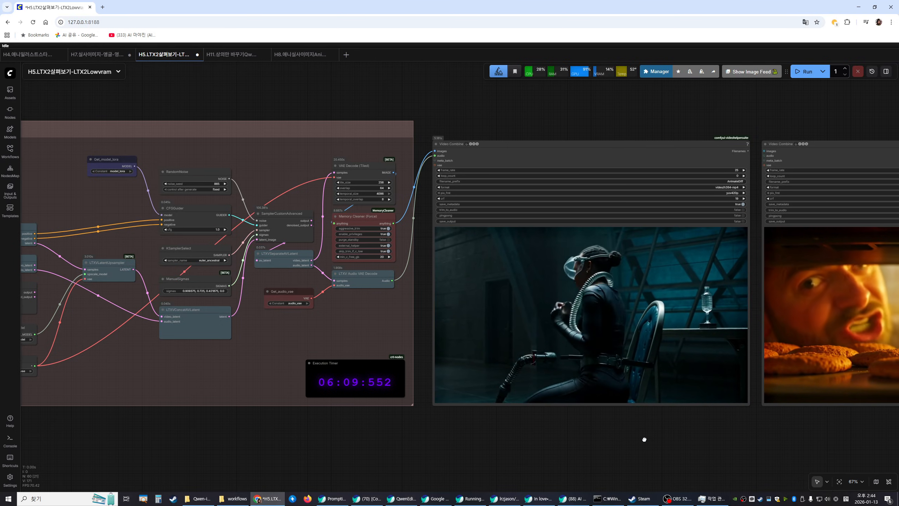
Step: Examine the LTX2 Lowvram workflow from the generated videos back to the prompt nodes, the reference note and the model loaders
{"action": "scroll", "coordinate": [548, 430], "scroll_direction": "left", "scroll_amount": 5}
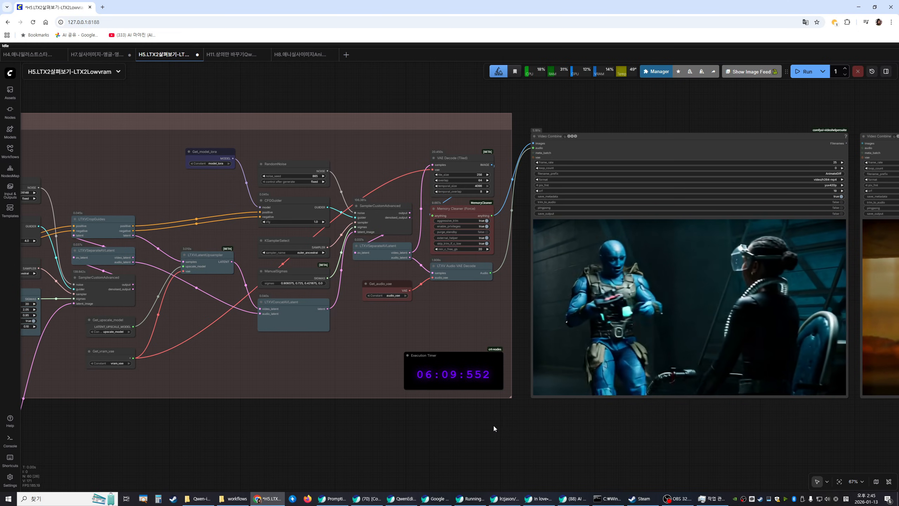
{"action": "scroll", "coordinate": [493, 426], "scroll_direction": "left", "scroll_amount": 20}
{"action": "scroll", "coordinate": [434, 333], "scroll_direction": "left", "scroll_amount": 10}
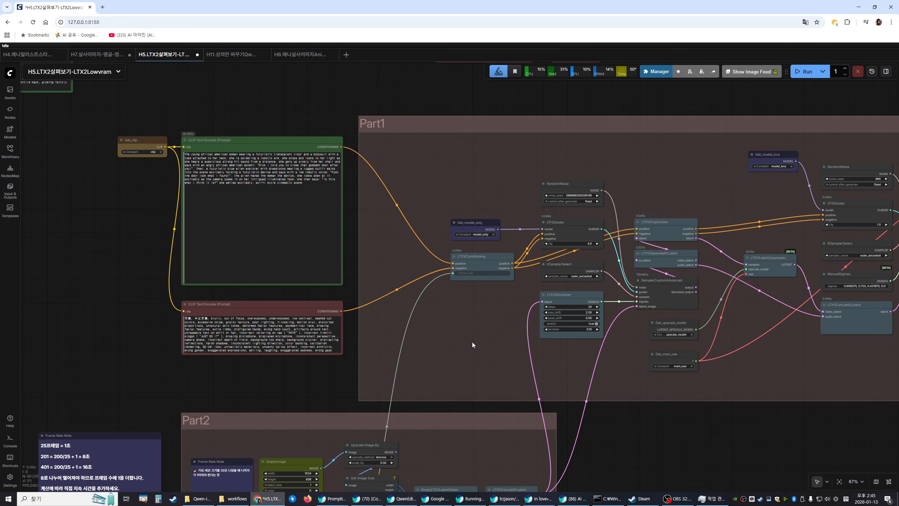
{"action": "scroll", "coordinate": [473, 341], "scroll_direction": "down", "scroll_amount": 3}
{"action": "scroll", "coordinate": [476, 332], "scroll_direction": "up", "scroll_amount": 10}
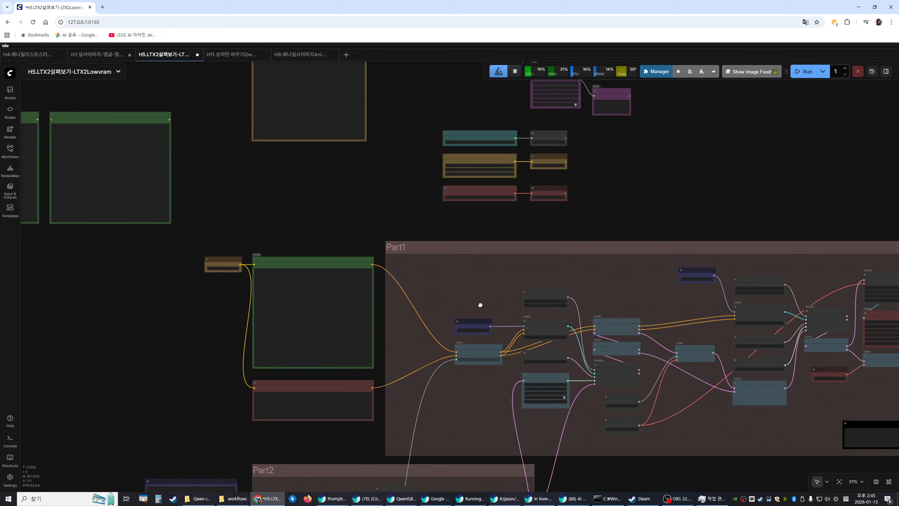
{"action": "scroll", "coordinate": [418, 237], "scroll_direction": "up", "scroll_amount": 6}
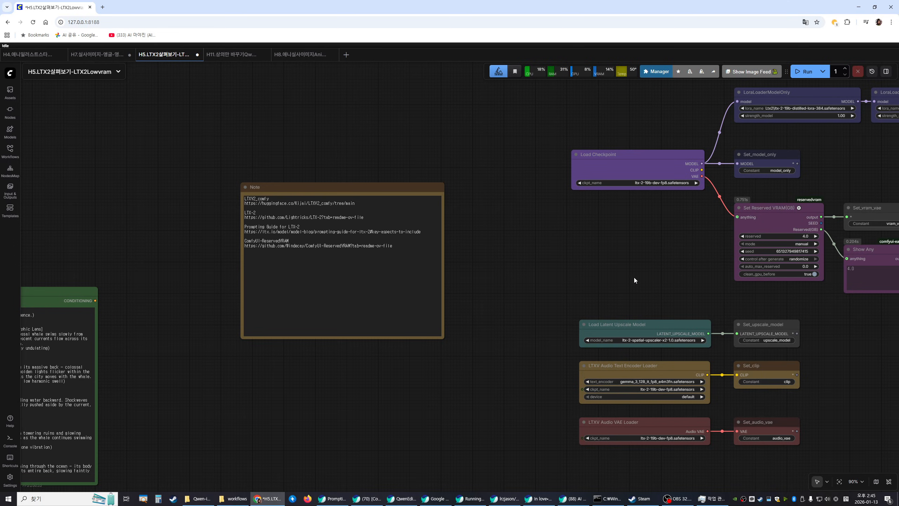
Step: Look at the LTX-2 entries in the template gallery, close it, and switch the browser to full screen
{"action": "left_click", "coordinate": [10, 211]}
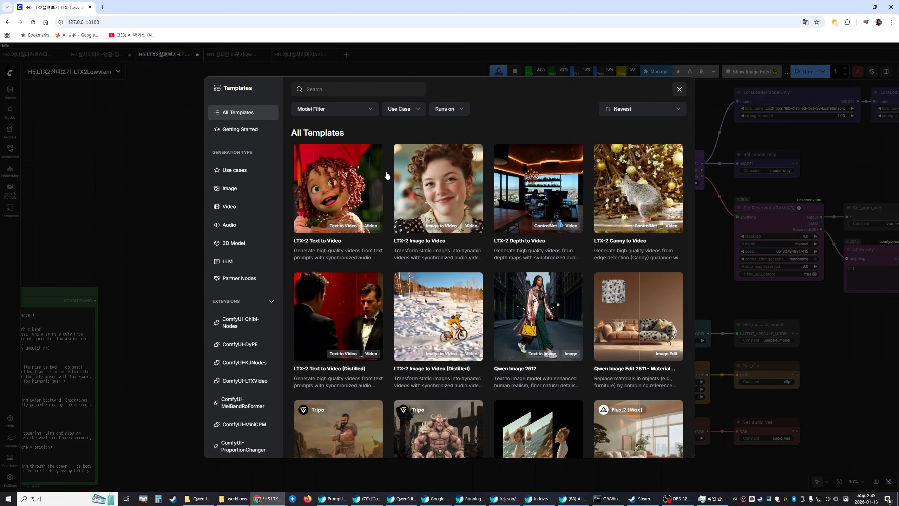
{"action": "left_click", "coordinate": [680, 90]}
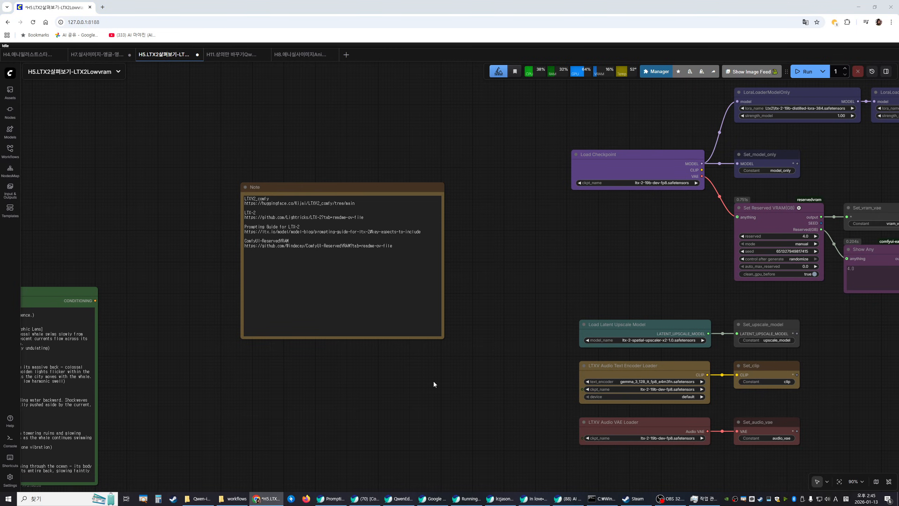
{"action": "key", "text": "F11"}
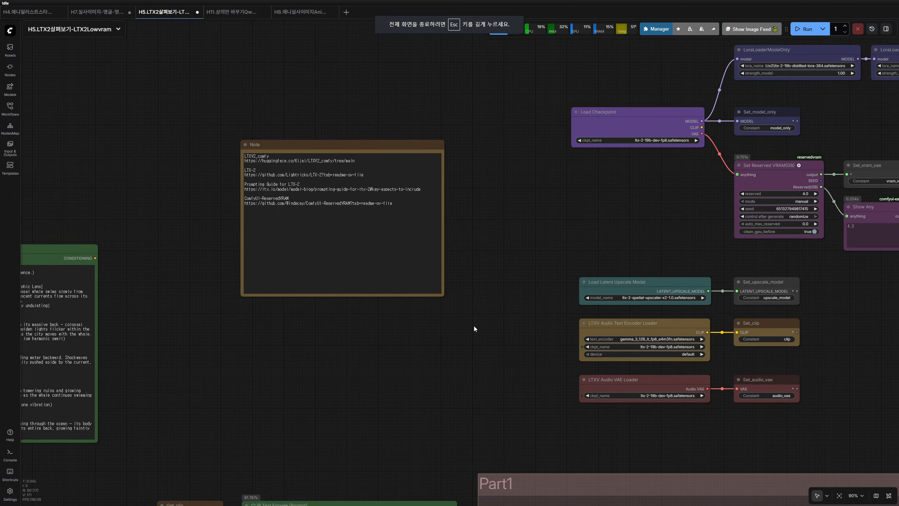
{"action": "left_click_drag", "start_coordinate": [496, 204], "coordinate": [492, 223]}
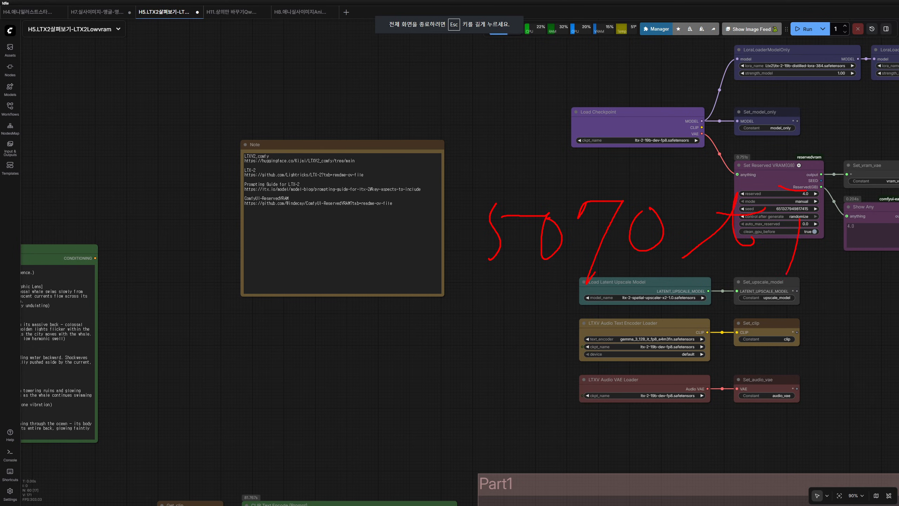
{"action": "left_click_drag", "start_coordinate": [703, 331], "coordinate": [671, 303]}
{"action": "key", "text": "Escape"}
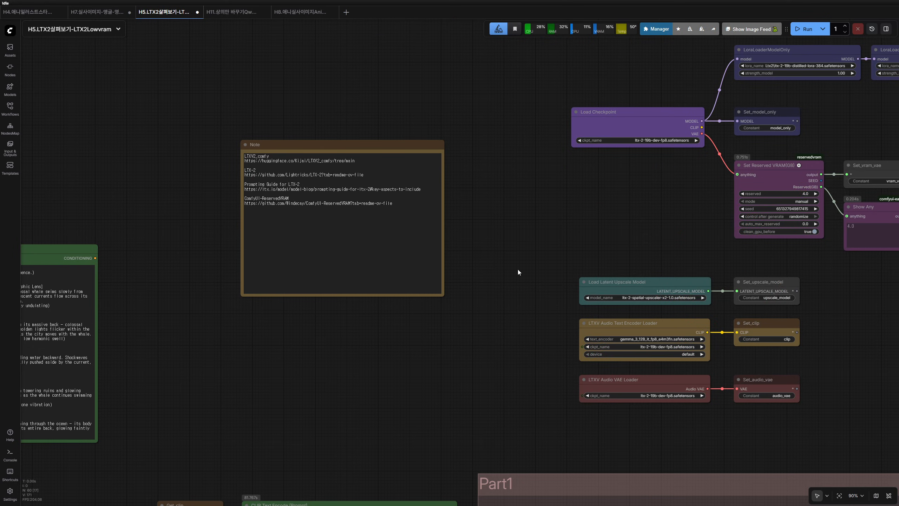
Step: Survey the overall workflow layout, from the model loader nodes to the Part1 and Part2 groups
{"action": "scroll", "coordinate": [507, 266], "scroll_direction": "down", "scroll_amount": 5}
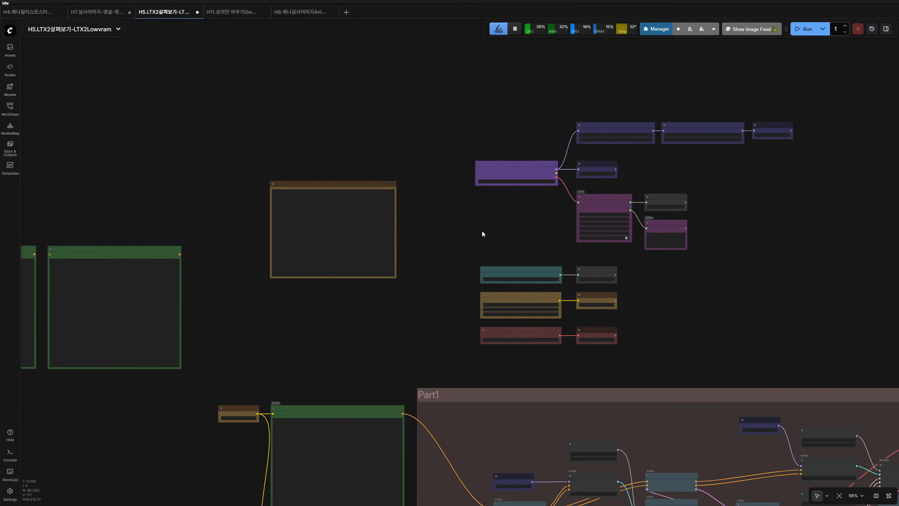
{"action": "scroll", "coordinate": [482, 234], "scroll_direction": "right", "scroll_amount": 3}
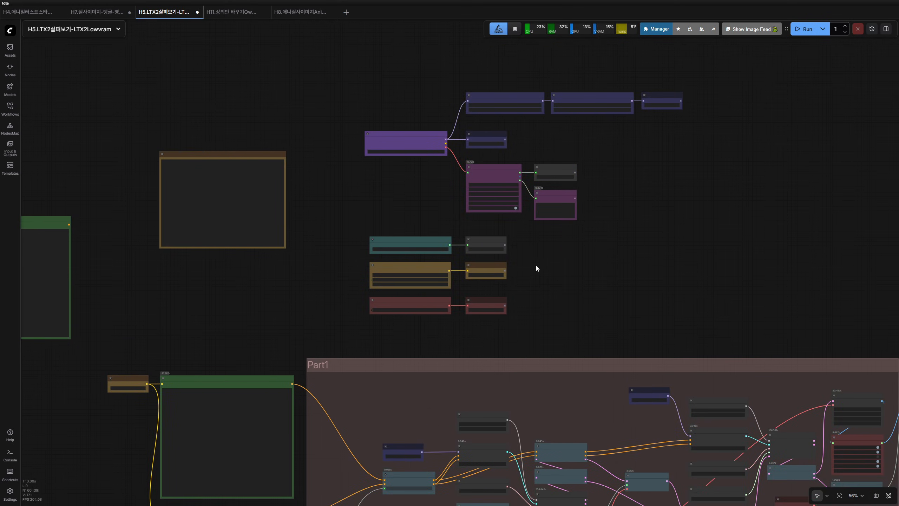
{"action": "scroll", "coordinate": [579, 282], "scroll_direction": "right", "scroll_amount": 4}
{"action": "scroll", "coordinate": [579, 282], "scroll_direction": "down", "scroll_amount": 3}
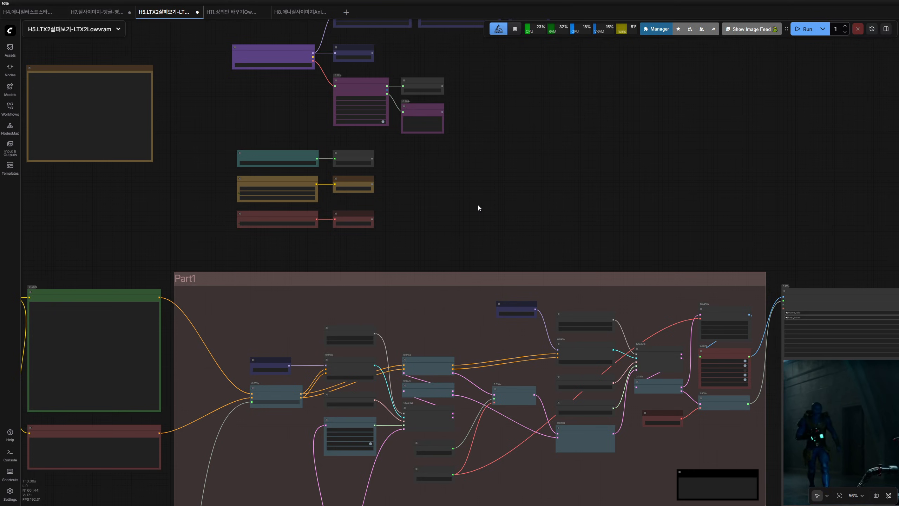
{"action": "scroll", "coordinate": [448, 232], "scroll_direction": "down", "scroll_amount": 5}
{"action": "scroll", "coordinate": [448, 232], "scroll_direction": "left", "scroll_amount": 3}
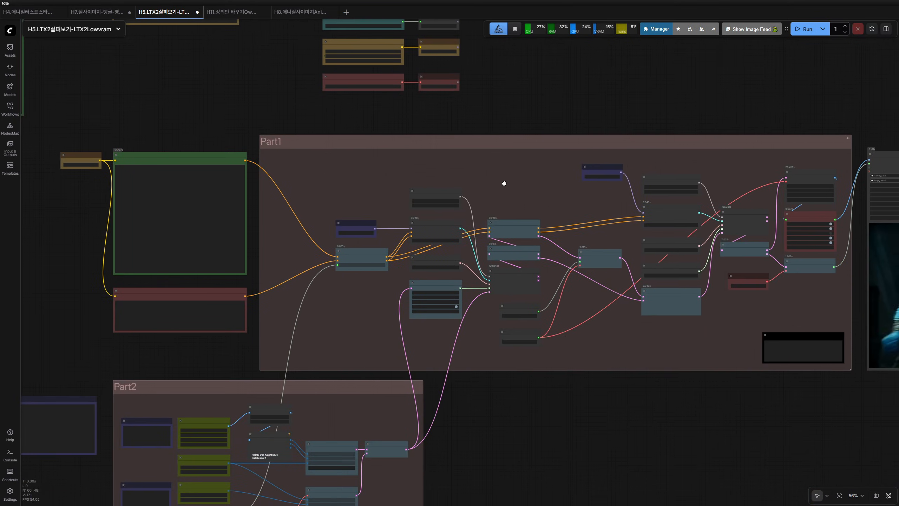
{"action": "left_click_drag", "start_coordinate": [374, 311], "coordinate": [402, 291]}
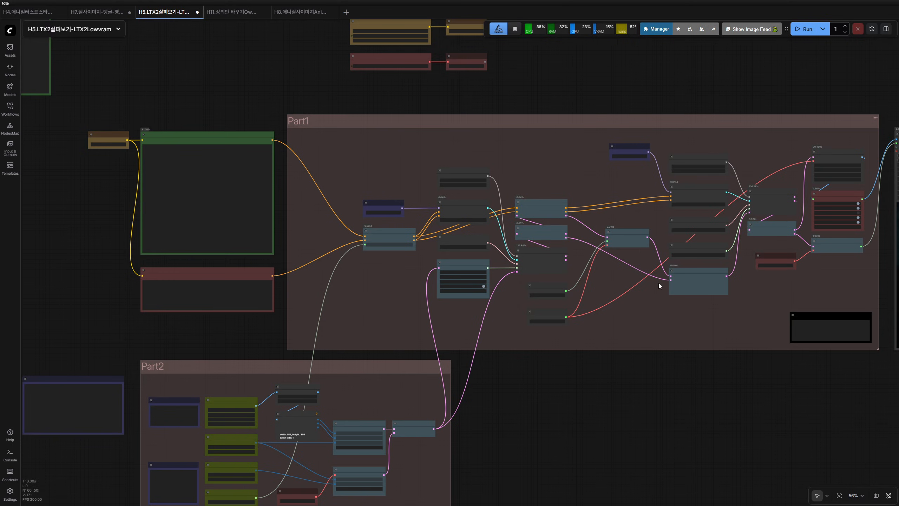
{"action": "scroll", "coordinate": [629, 295], "scroll_direction": "down", "scroll_amount": 2}
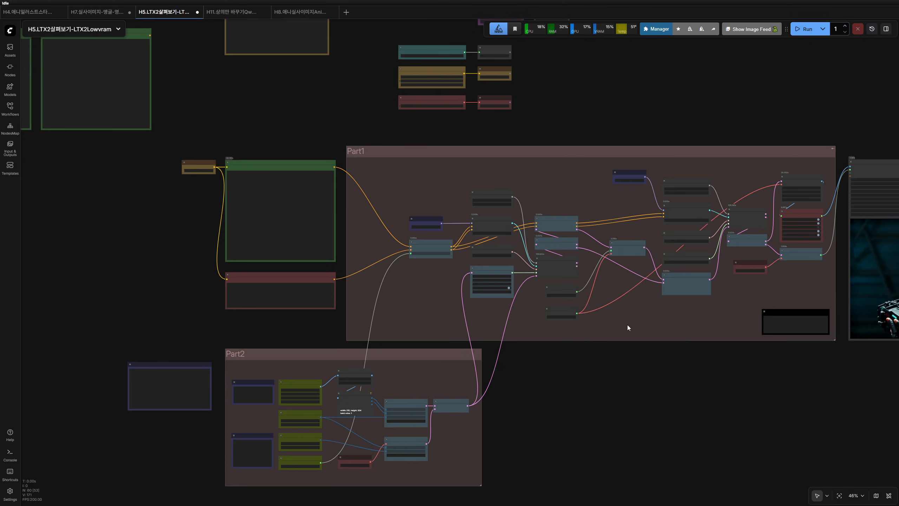
{"action": "left_click_drag", "start_coordinate": [628, 325], "coordinate": [544, 309]}
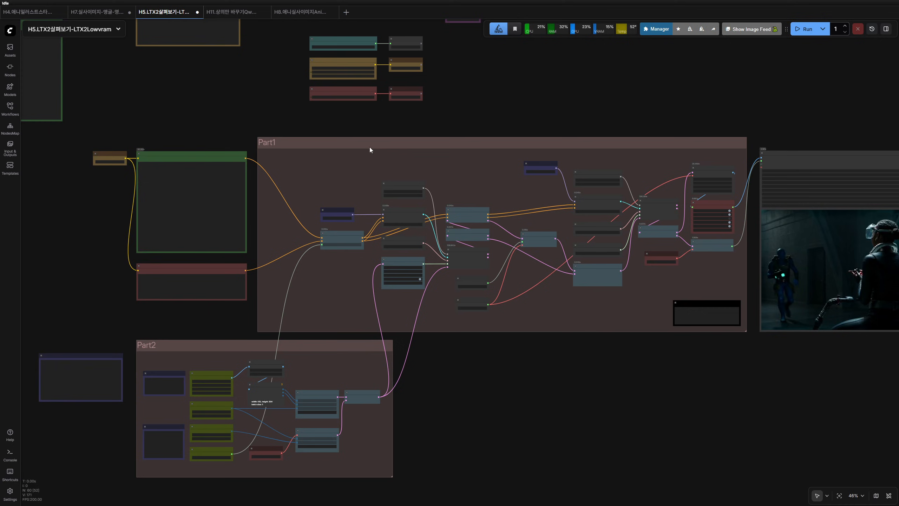
{"action": "left_click_drag", "start_coordinate": [478, 189], "coordinate": [398, 184]}
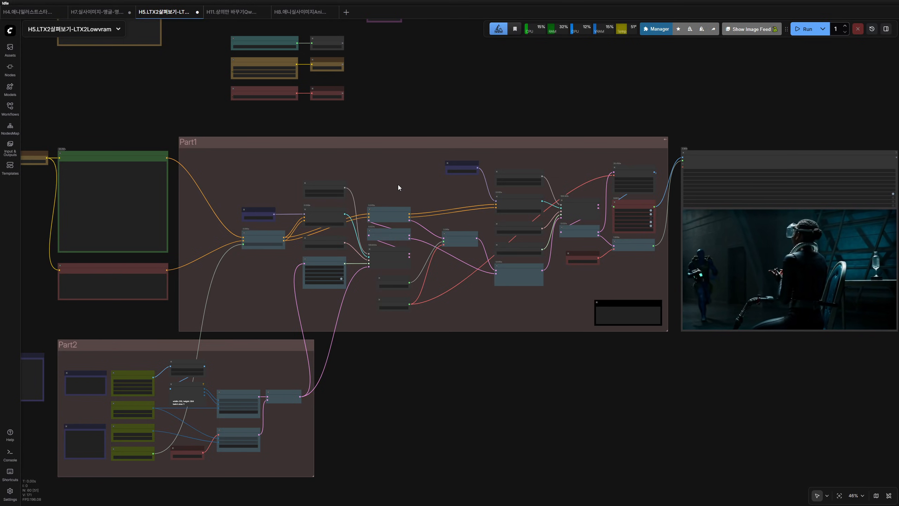
{"action": "left_click_drag", "start_coordinate": [439, 353], "coordinate": [616, 365]}
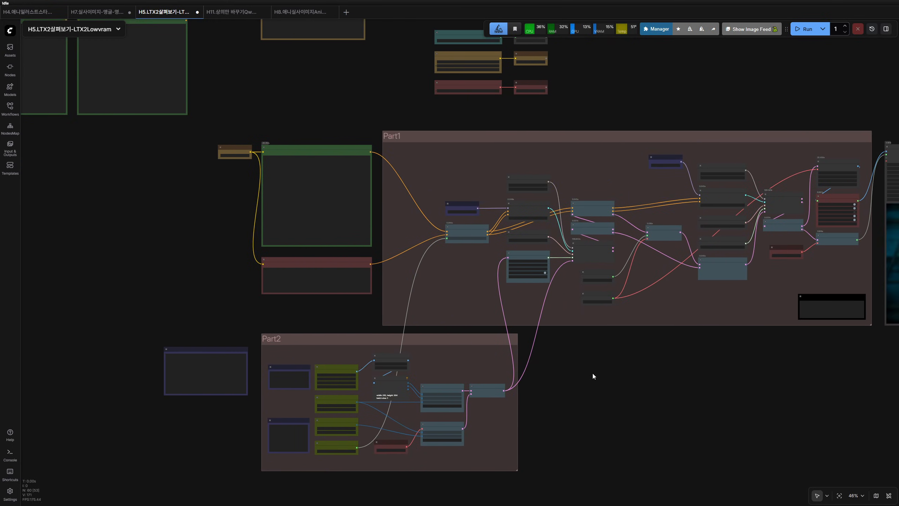
Step: Examine the positive and negative prompt nodes, the Part1 sampling nodes and the model loader nodes up close
{"action": "scroll", "coordinate": [403, 262], "scroll_direction": "up", "scroll_amount": 7}
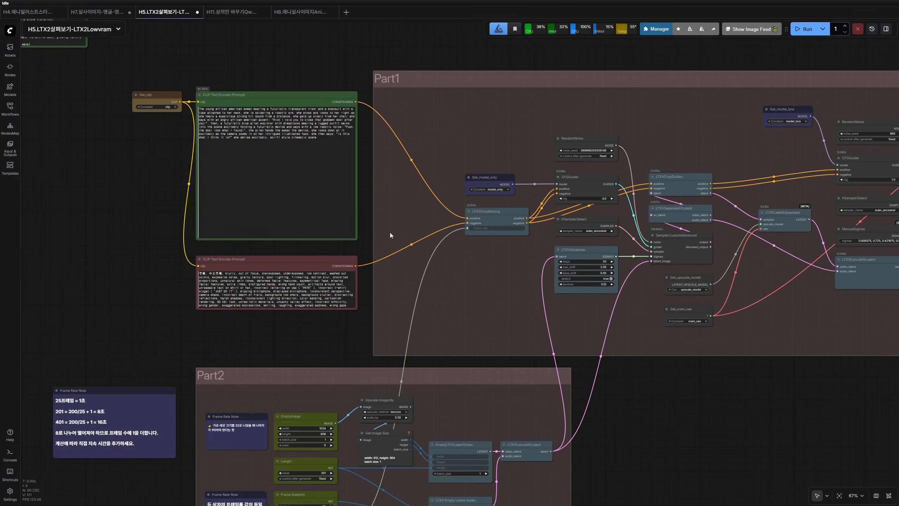
{"action": "scroll", "coordinate": [404, 267], "scroll_direction": "down", "scroll_amount": 3}
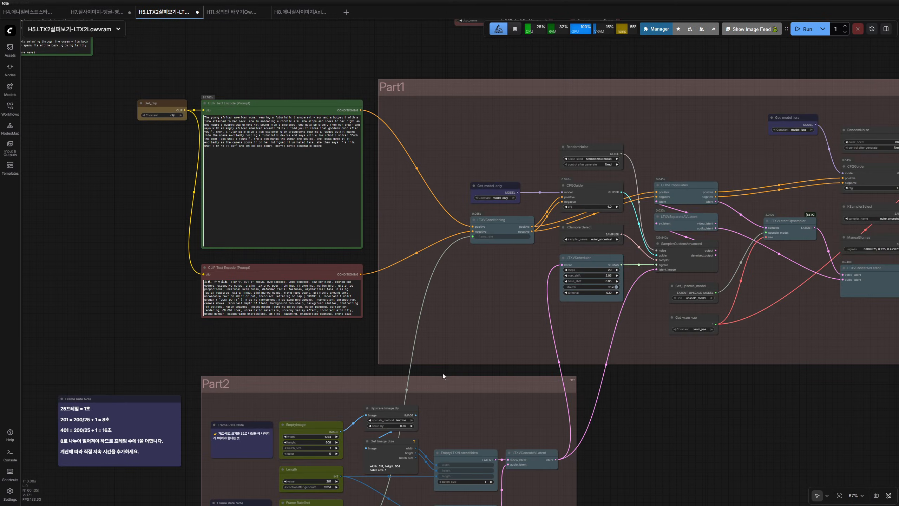
{"action": "left_click_drag", "start_coordinate": [442, 376], "coordinate": [430, 328]}
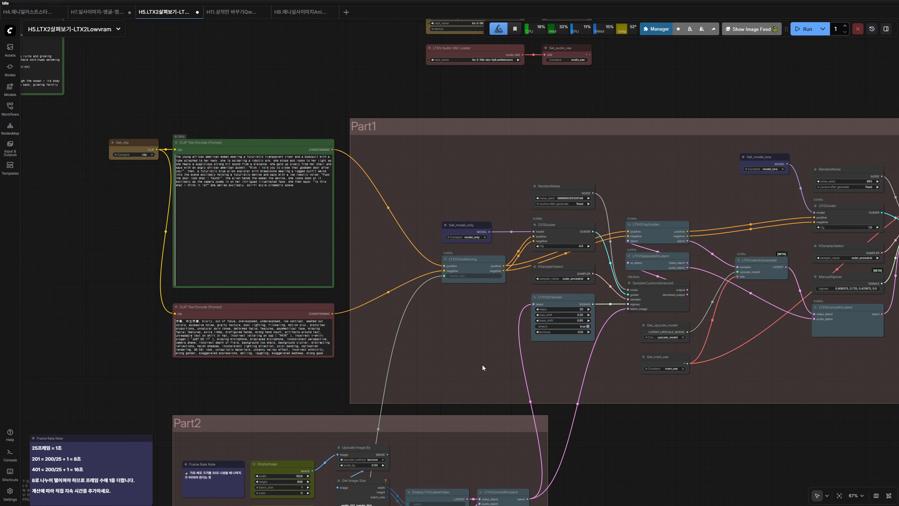
{"action": "left_click_drag", "start_coordinate": [757, 381], "coordinate": [543, 379]}
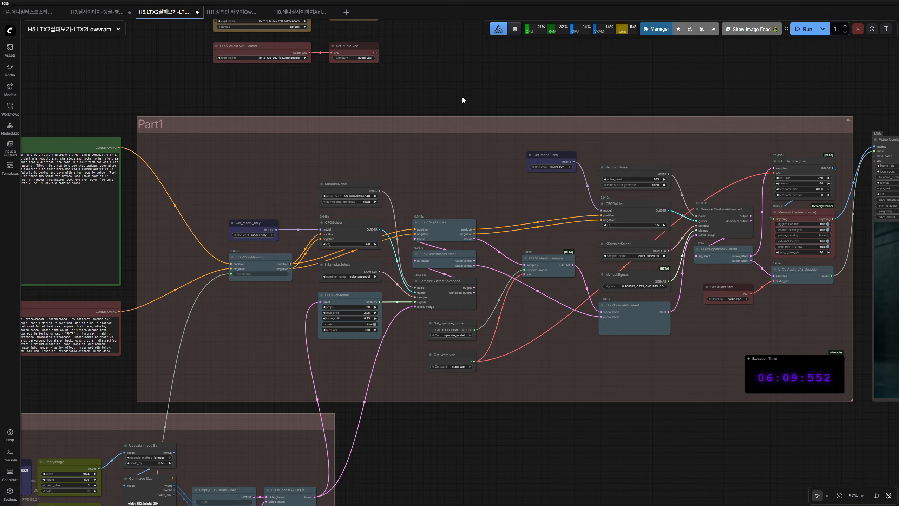
{"action": "left_click_drag", "start_coordinate": [463, 98], "coordinate": [501, 347]}
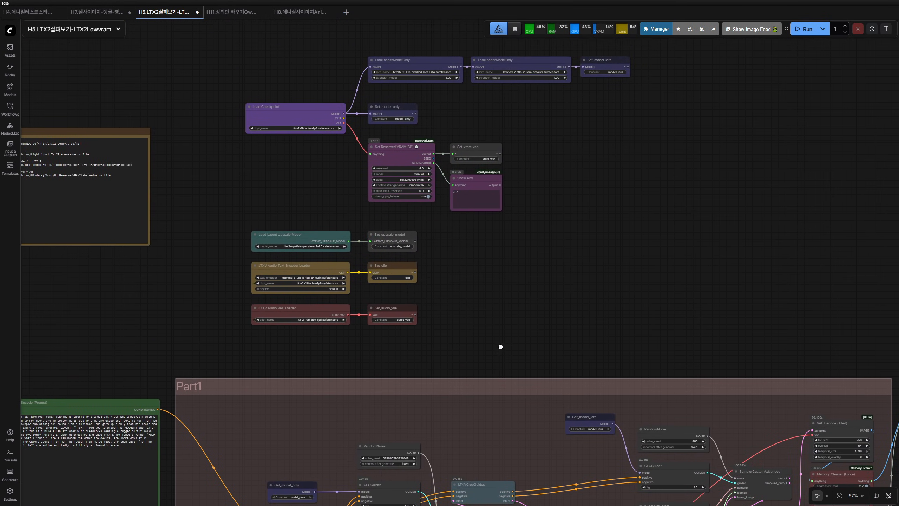
Step: Inspect the execution timer and the generated videos in the two Video Combine nodes up close
{"action": "left_click_drag", "start_coordinate": [519, 248], "coordinate": [305, 90]}
{"action": "left_click_drag", "start_coordinate": [542, 275], "coordinate": [286, 79]}
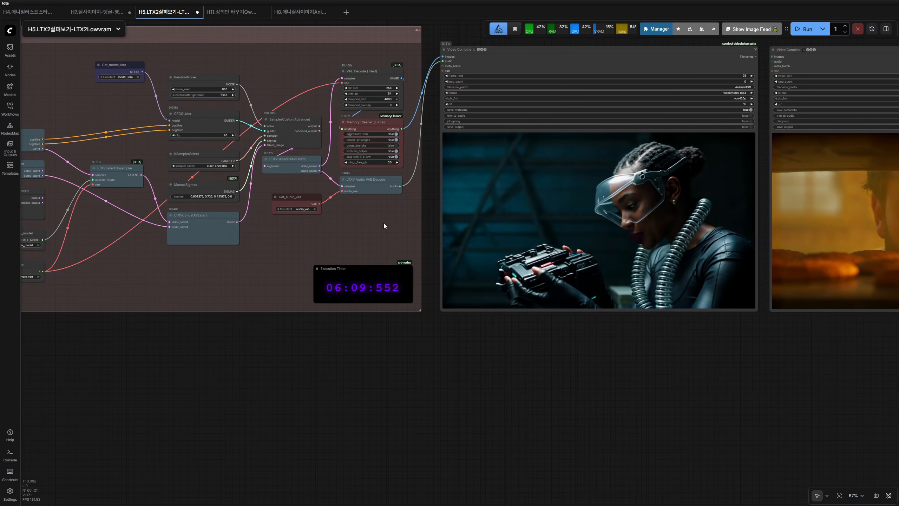
{"action": "left_click_drag", "start_coordinate": [383, 223], "coordinate": [332, 244]}
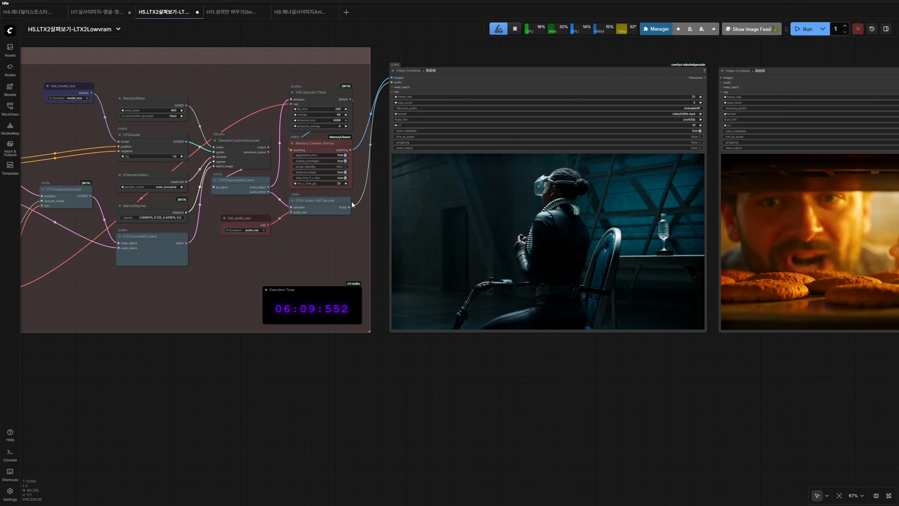
{"action": "scroll", "coordinate": [436, 396], "scroll_direction": "right", "scroll_amount": 3}
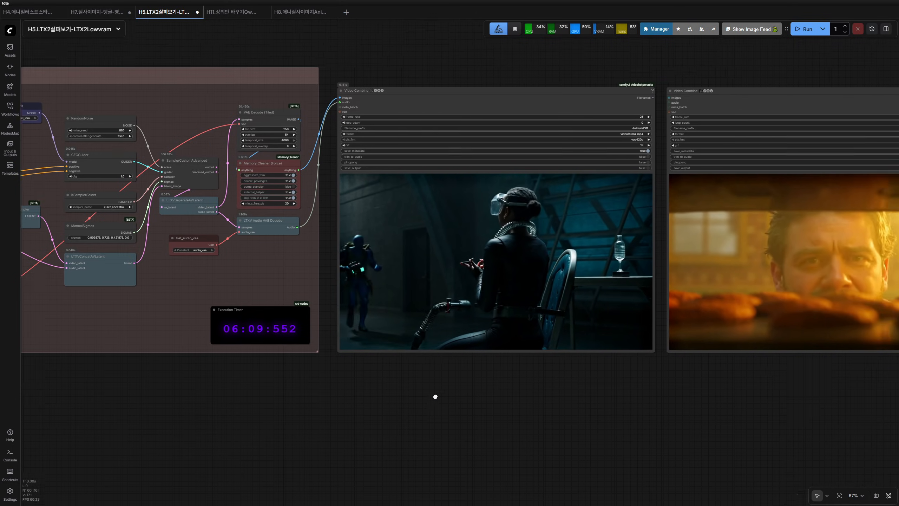
{"action": "scroll", "coordinate": [584, 315], "scroll_direction": "up", "scroll_amount": 3}
{"action": "scroll", "coordinate": [584, 316], "scroll_direction": "up", "scroll_amount": 1}
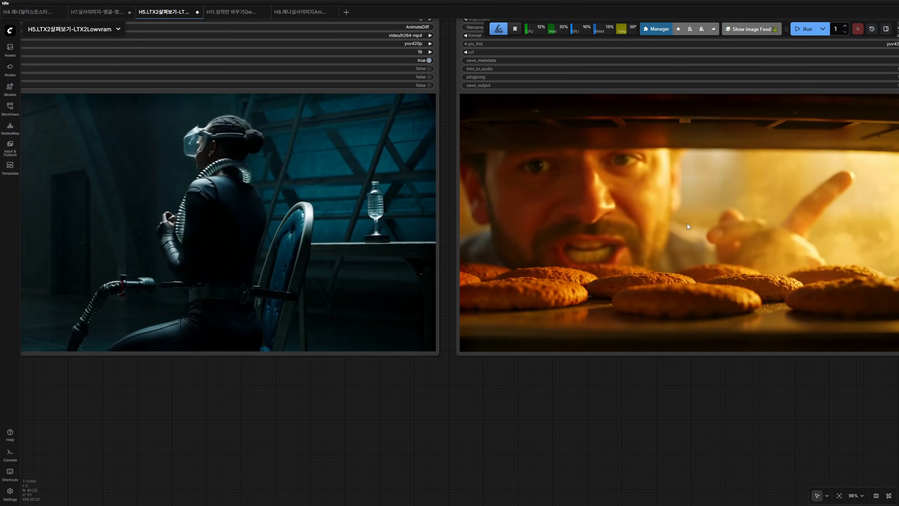
{"action": "scroll", "coordinate": [582, 297], "scroll_direction": "left", "scroll_amount": 7}
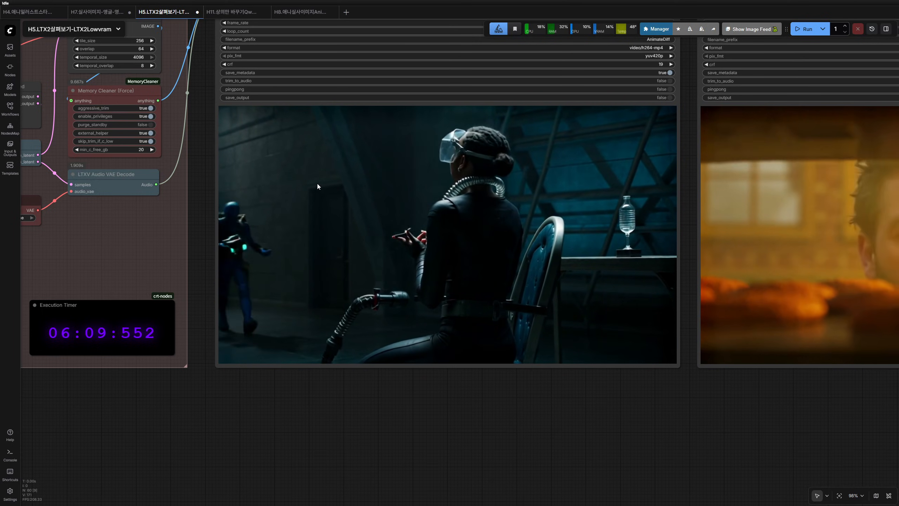
{"action": "scroll", "coordinate": [317, 184], "scroll_direction": "up", "scroll_amount": 5}
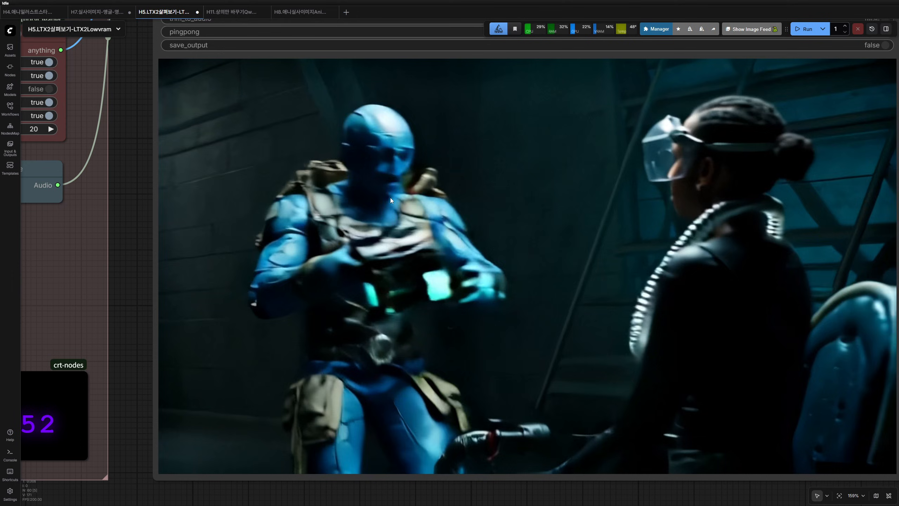
{"action": "scroll", "coordinate": [620, 159], "scroll_direction": "down", "scroll_amount": 12}
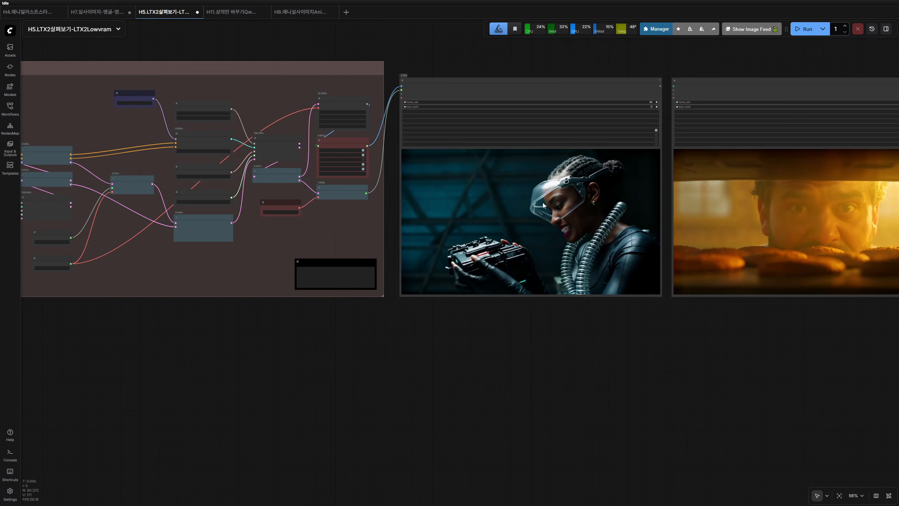
Step: Review the connections from the video outputs back through the Part1 group to the Part2 group
{"action": "left_click_drag", "start_coordinate": [323, 231], "coordinate": [460, 271]}
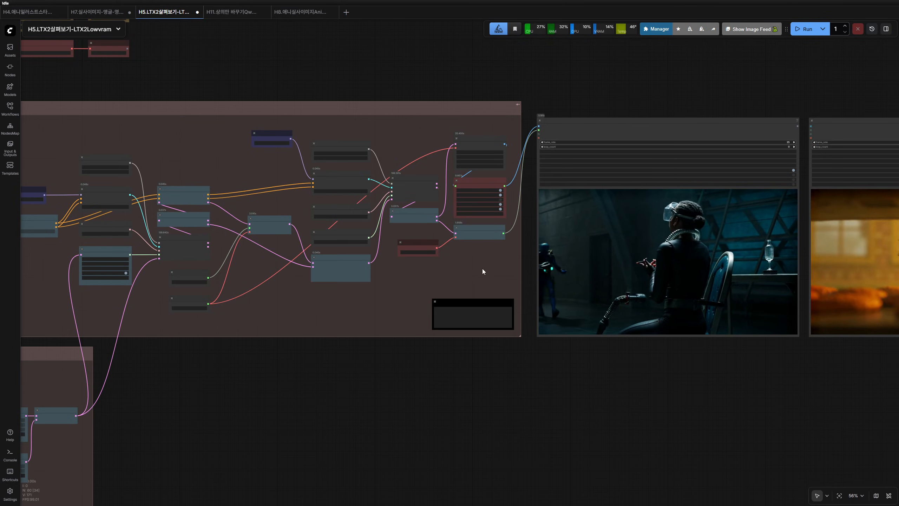
{"action": "scroll", "coordinate": [616, 374], "scroll_direction": "right", "scroll_amount": 3}
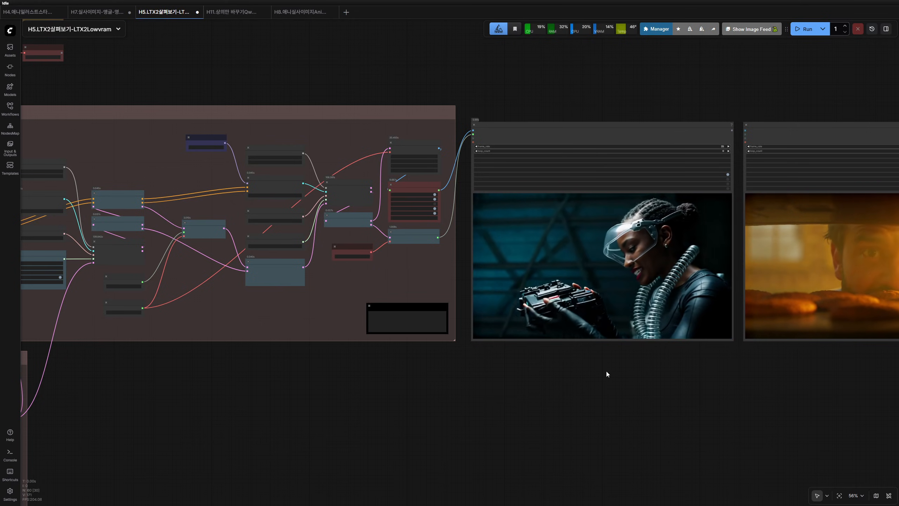
{"action": "left_click_drag", "start_coordinate": [630, 379], "coordinate": [441, 381]}
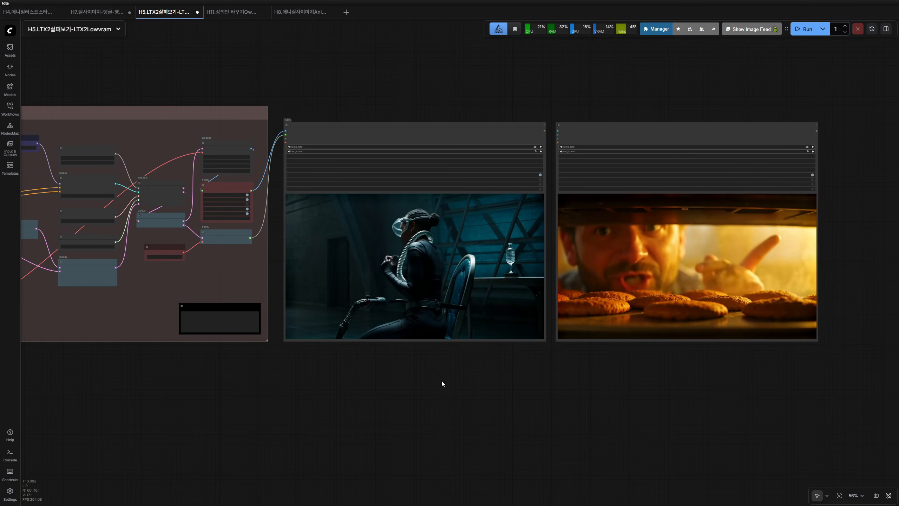
{"action": "scroll", "coordinate": [436, 382], "scroll_direction": "left", "scroll_amount": 15}
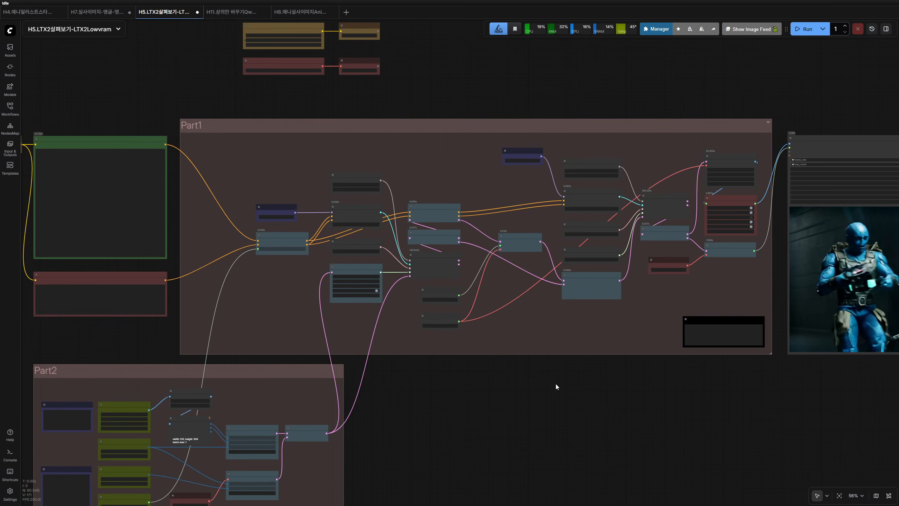
{"action": "left_click_drag", "start_coordinate": [556, 381], "coordinate": [648, 344]}
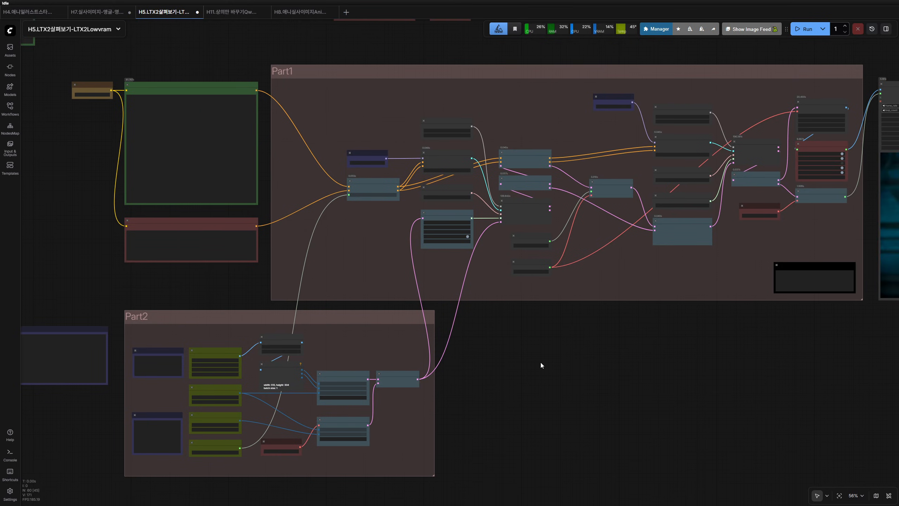
Step: Copy the LTXV2_comfy Hugging Face link from the Note node beside the model loaders
{"action": "left_click_drag", "start_coordinate": [539, 347], "coordinate": [582, 388]}
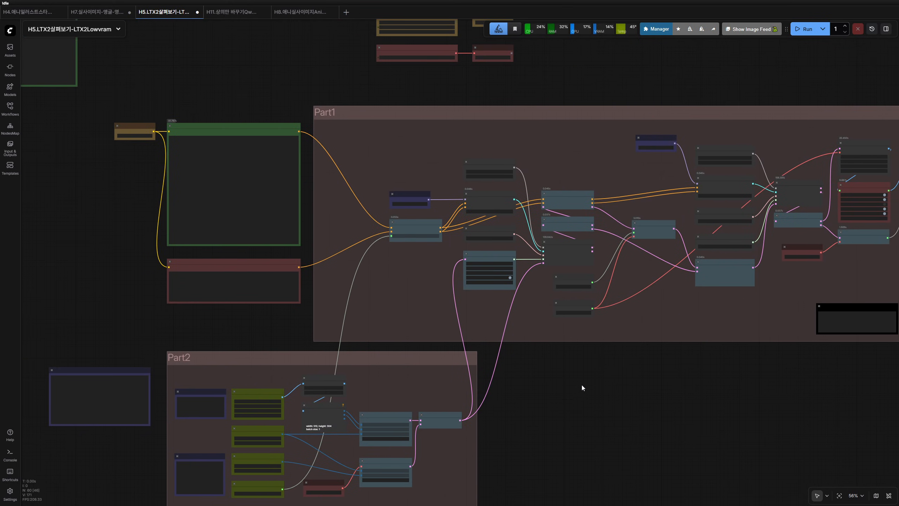
{"action": "scroll", "coordinate": [552, 159], "scroll_direction": "up", "scroll_amount": 10}
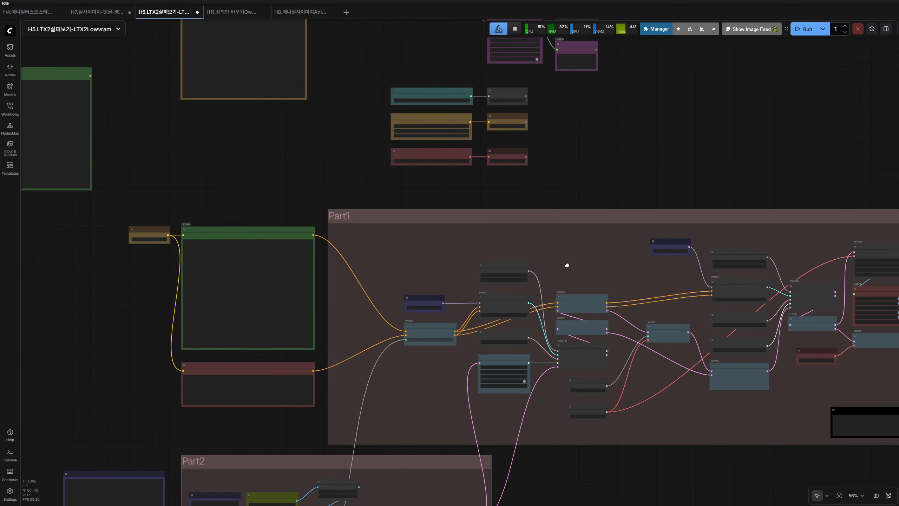
{"action": "scroll", "coordinate": [461, 195], "scroll_direction": "left", "scroll_amount": 3}
{"action": "scroll", "coordinate": [469, 203], "scroll_direction": "up", "scroll_amount": 5}
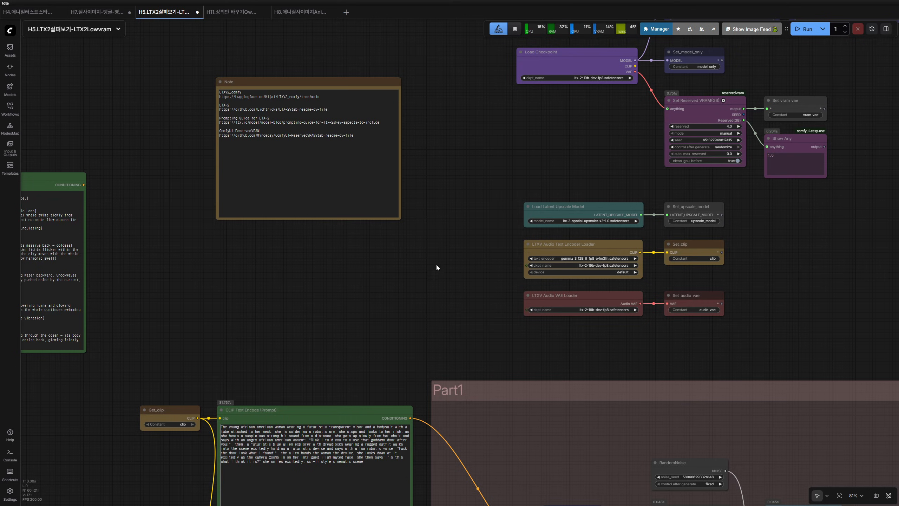
{"action": "left_click_drag", "start_coordinate": [457, 282], "coordinate": [387, 304]}
{"action": "left_click_drag", "start_coordinate": [487, 198], "coordinate": [585, 160]}
{"action": "left_click_drag", "start_coordinate": [398, 283], "coordinate": [490, 282]}
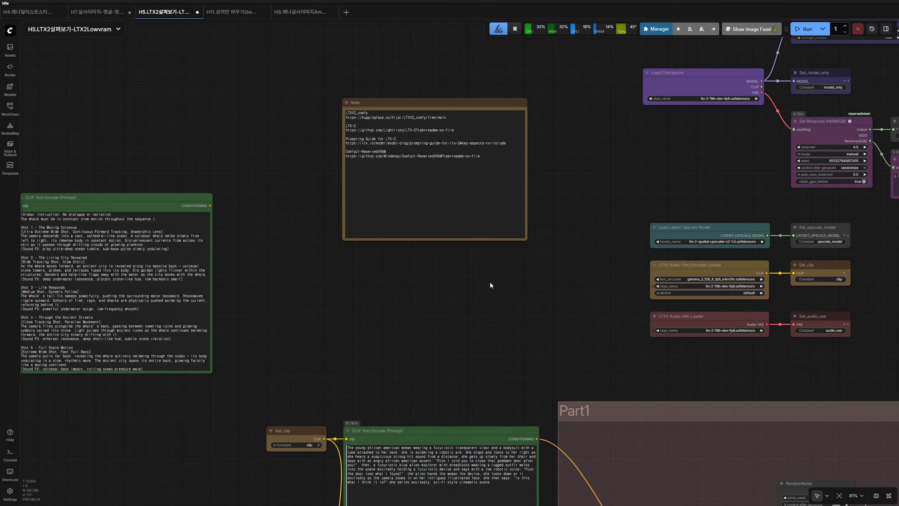
{"action": "scroll", "coordinate": [329, 149], "scroll_direction": "up", "scroll_amount": 8}
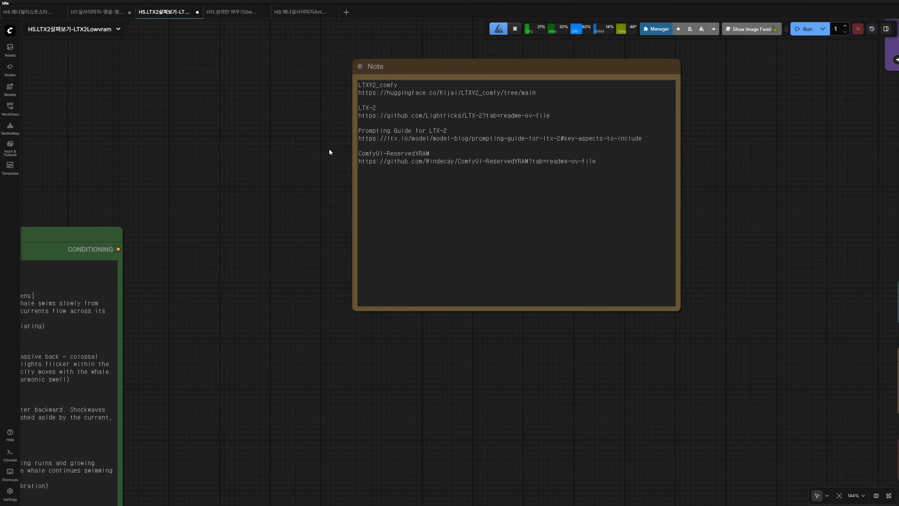
{"action": "left_click_drag", "start_coordinate": [614, 240], "coordinate": [557, 162]}
{"action": "key", "text": "ctrl+c"}
{"action": "left_click", "coordinate": [293, 144]}
{"action": "left_click", "coordinate": [368, 175]}
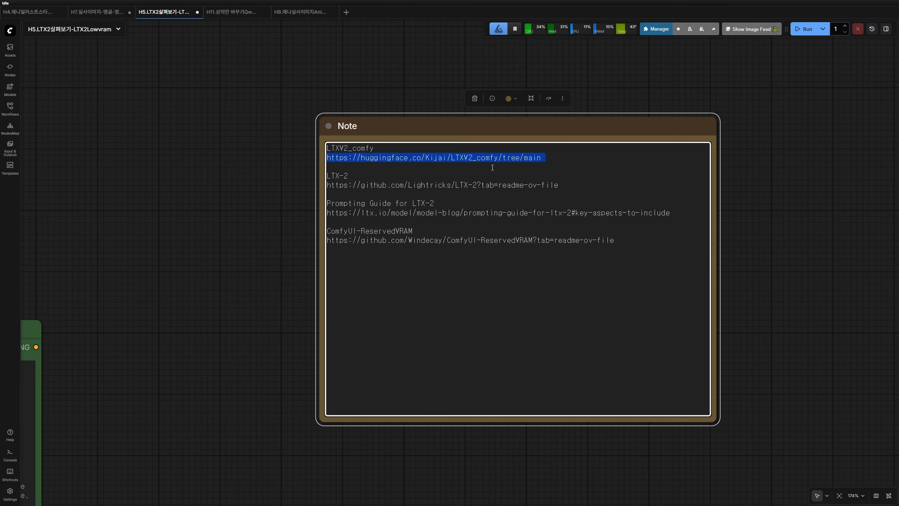
{"action": "key", "text": "alt+Tab"}
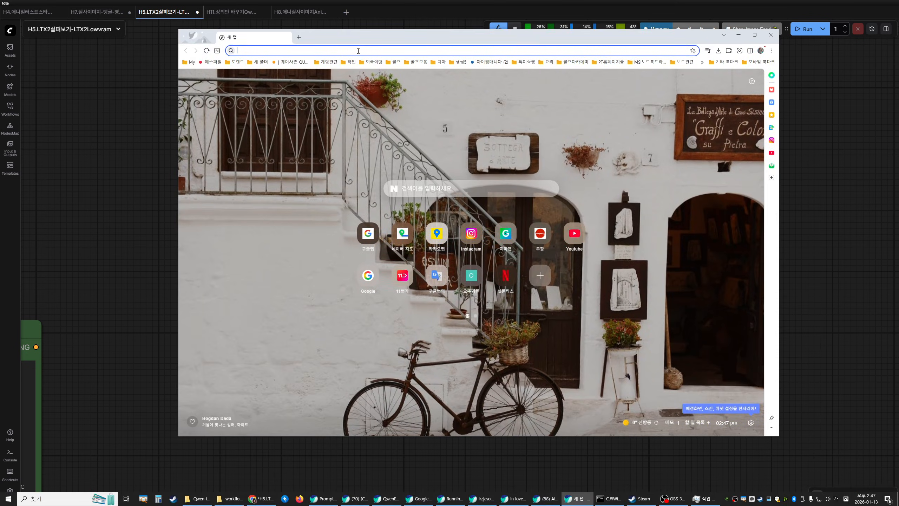
{"action": "left_click", "coordinate": [359, 50]}
{"action": "key", "text": "ctrl+v"}
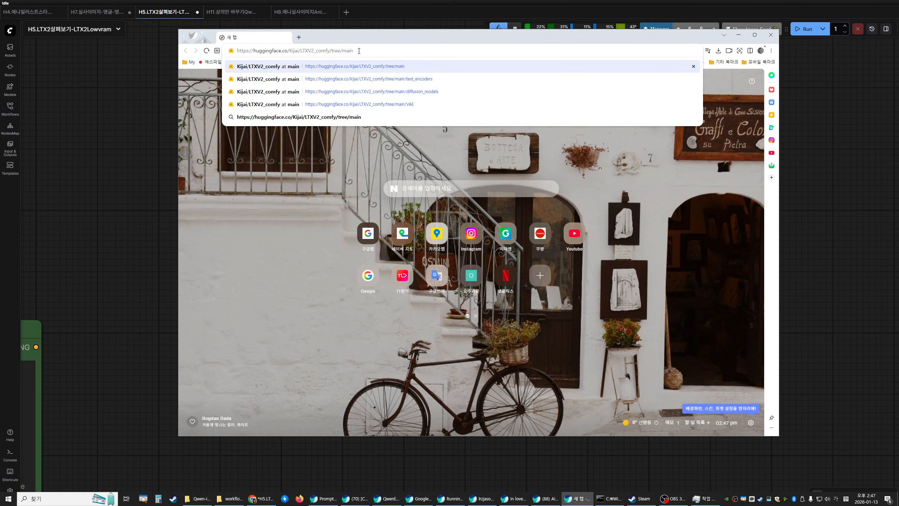
{"action": "key", "text": "Return"}
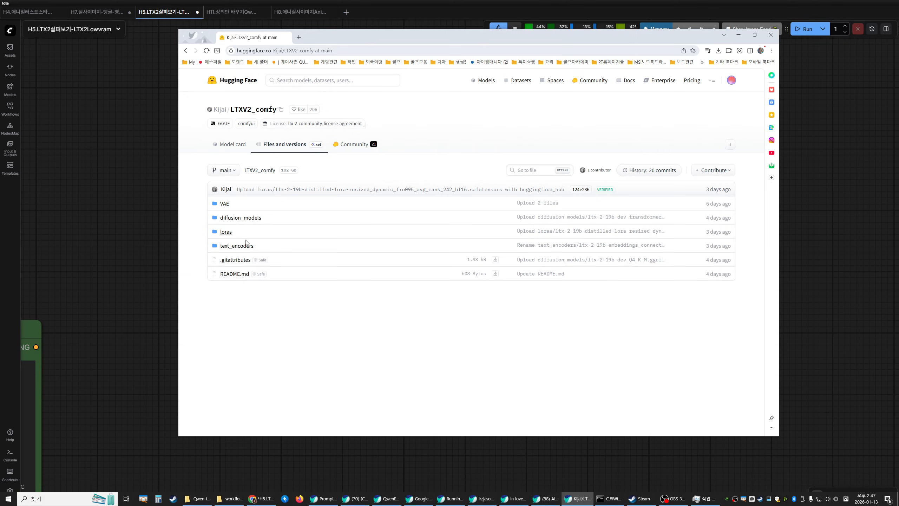
Step: Open the diffusion_models folder of LTXV2_comfy, examine the dev and distilled GGUF files, and return to the ComfyUI workflow
{"action": "left_click", "coordinate": [230, 218]}
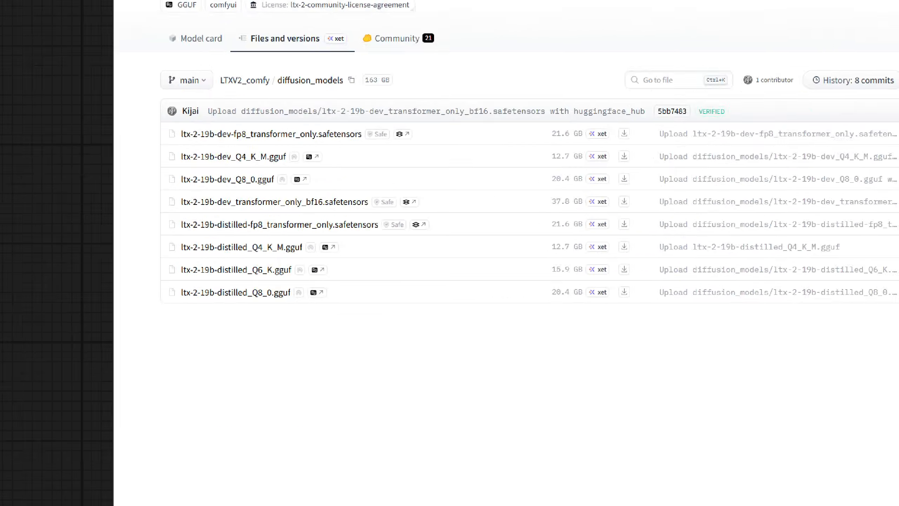
{"action": "mouse_move", "coordinate": [362, 372]}
{"action": "left_mouse_down"}
{"action": "mouse_move", "coordinate": [264, 338]}
{"action": "mouse_move", "coordinate": [274, 392]}
{"action": "left_mouse_up"}
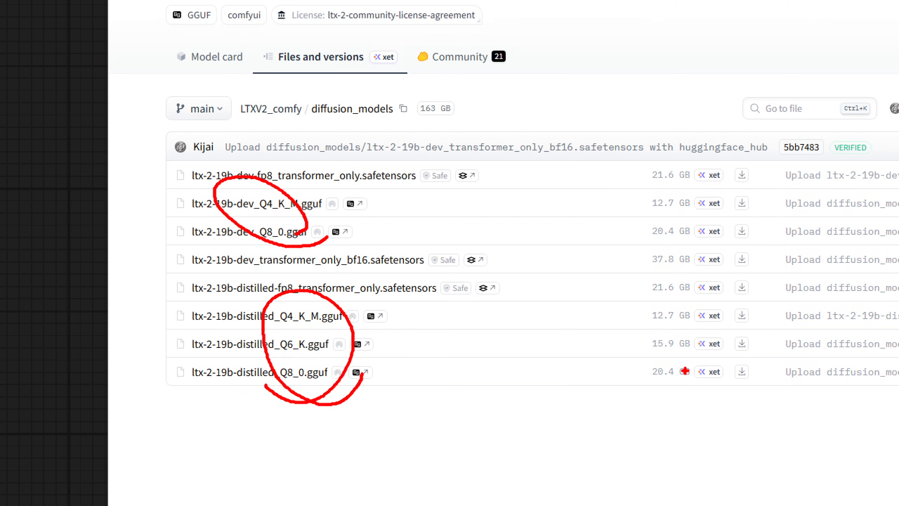
{"action": "key", "text": "Escape"}
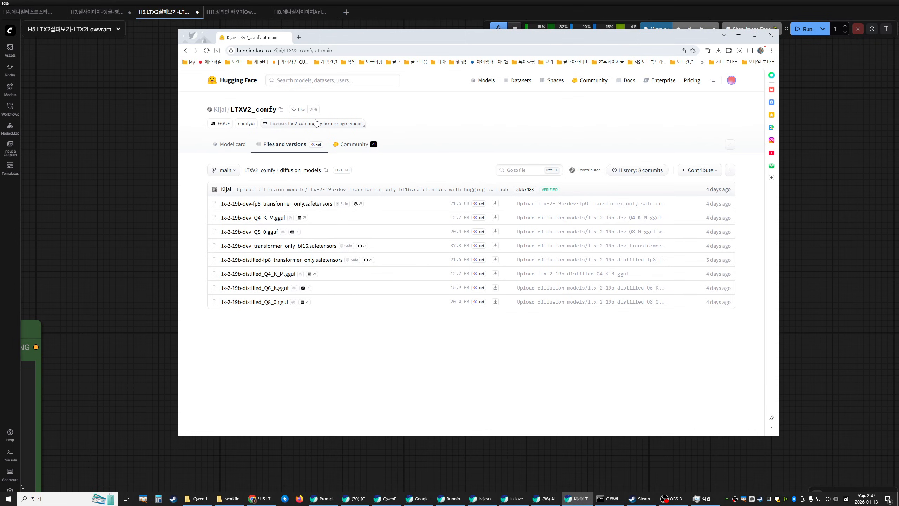
{"action": "left_click", "coordinate": [286, 37]}
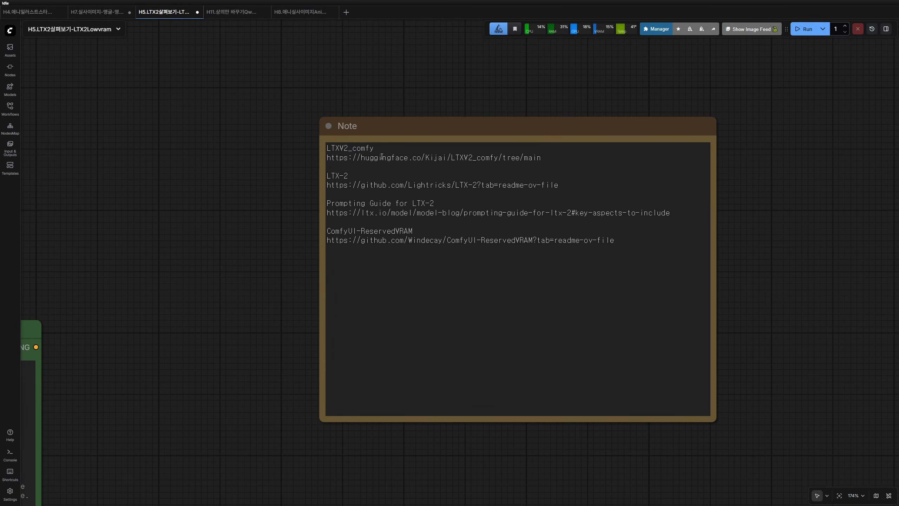
{"action": "left_click", "coordinate": [368, 186]}
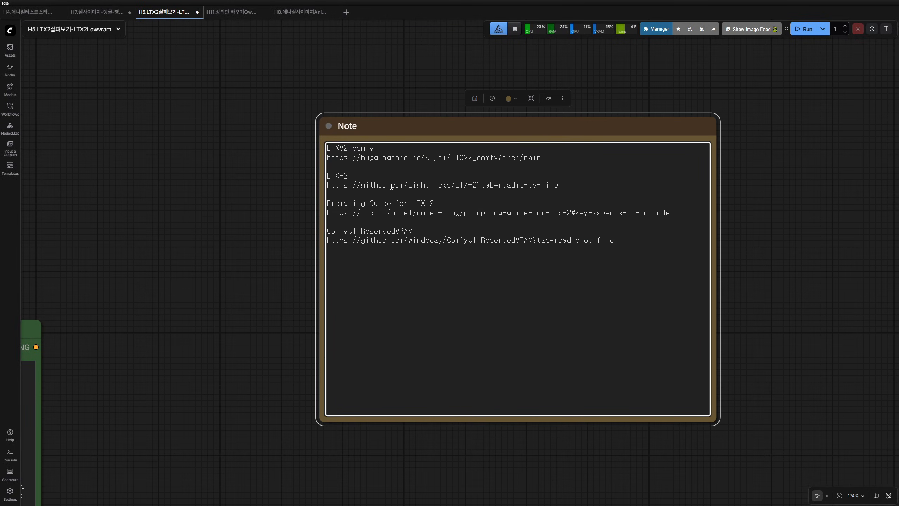
{"action": "left_click_drag", "start_coordinate": [345, 186], "coordinate": [544, 188]}
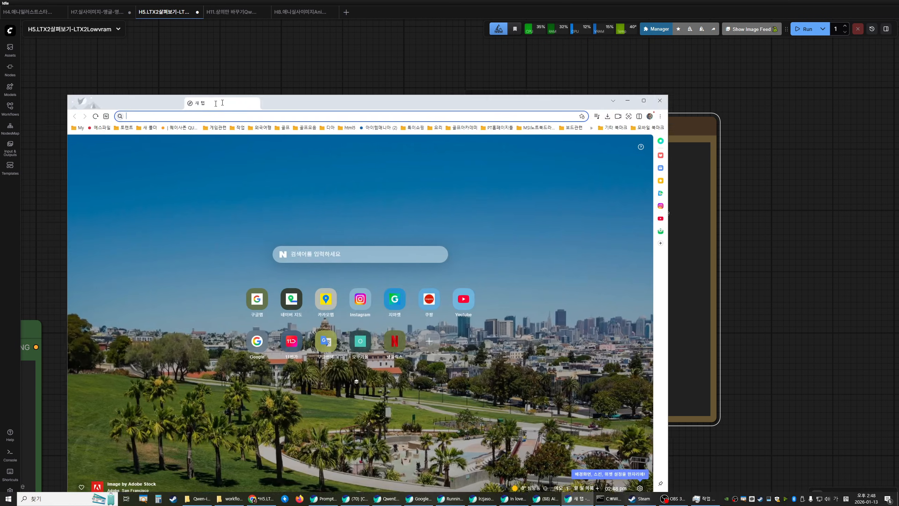
{"action": "left_click_drag", "start_coordinate": [220, 102], "coordinate": [369, 55]}
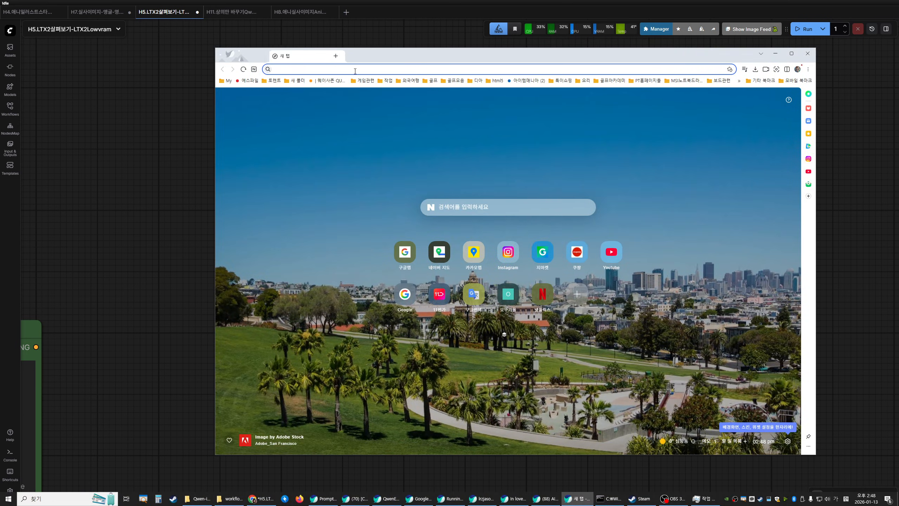
{"action": "left_click", "coordinate": [359, 71]}
{"action": "type", "text": "https://github.com/Lightricks/LTX-2?tab=readme-ov-file"}
{"action": "key", "text": "Return"}
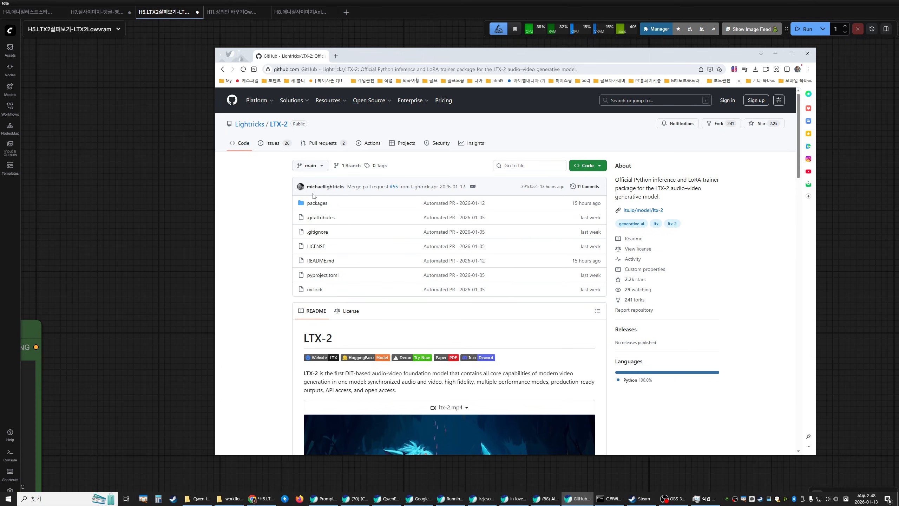
Step: Examine the required models in the LTX-2 README, from the checkpoints and upscalers to the LoRAs, and close the page
{"action": "scroll", "coordinate": [314, 196], "scroll_direction": "down", "scroll_amount": 10}
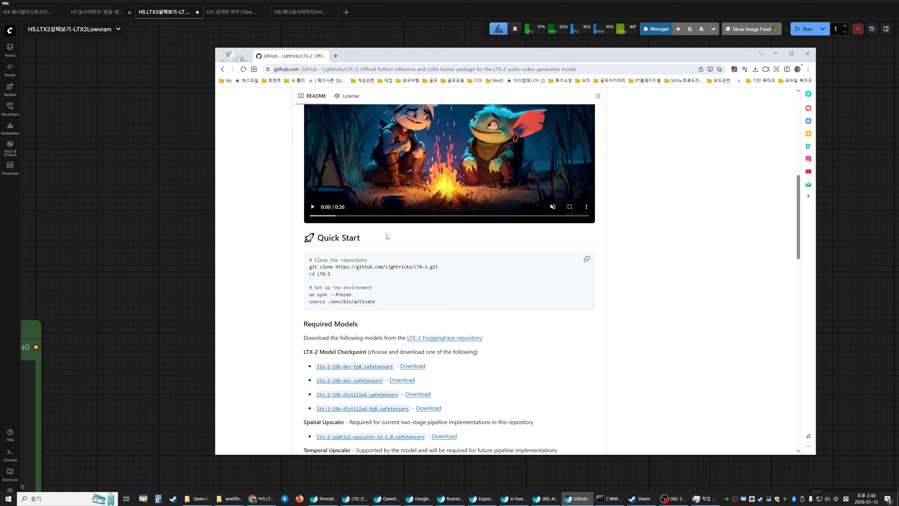
{"action": "scroll", "coordinate": [388, 237], "scroll_direction": "down", "scroll_amount": 7}
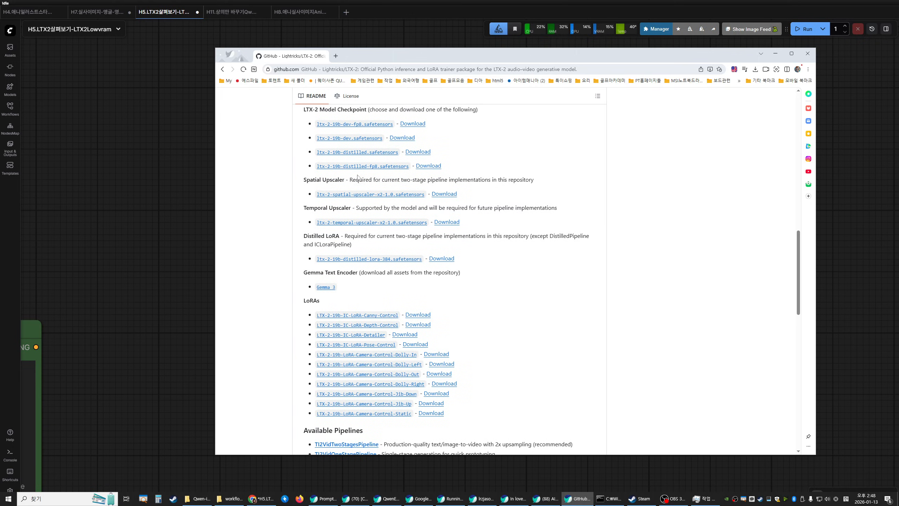
{"action": "left_click_drag", "start_coordinate": [304, 128], "coordinate": [511, 410]}
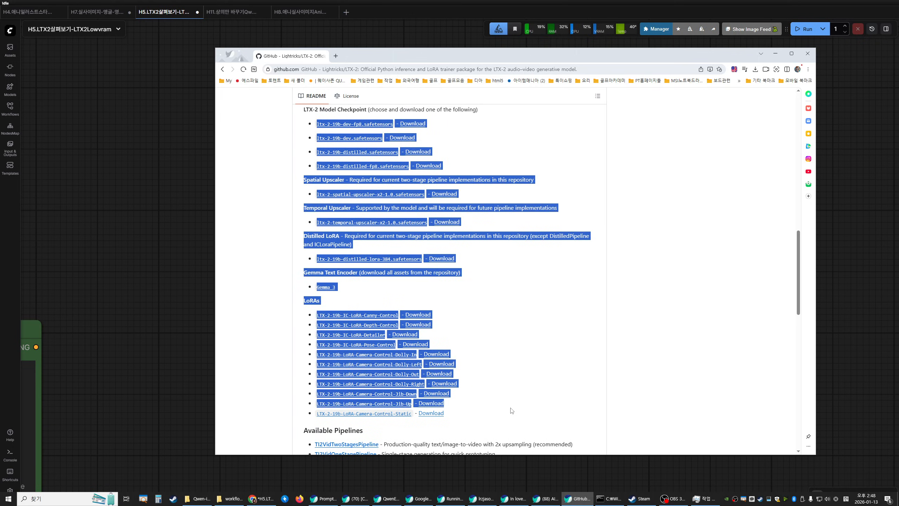
{"action": "left_click", "coordinate": [518, 360]}
{"action": "scroll", "coordinate": [476, 339], "scroll_direction": "down", "scroll_amount": 1}
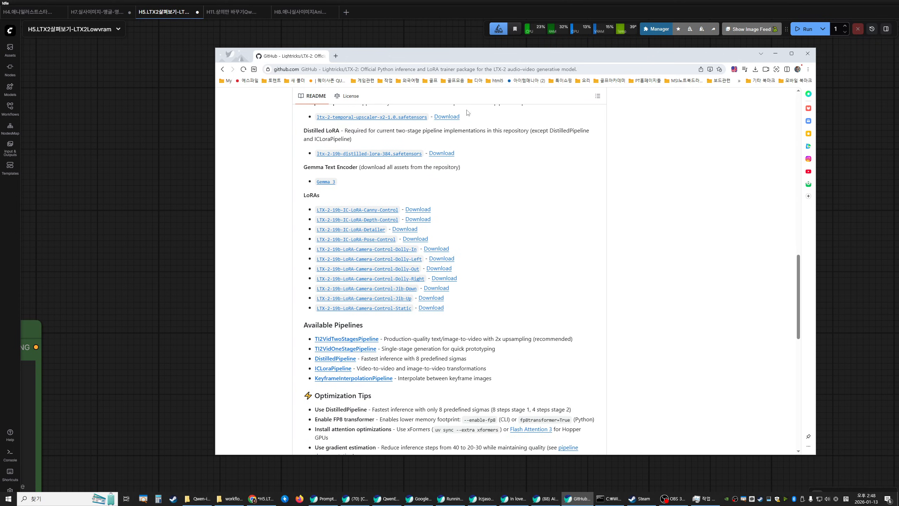
{"action": "left_click_drag", "start_coordinate": [455, 55], "coordinate": [425, 317]}
{"action": "left_click_drag", "start_coordinate": [484, 319], "coordinate": [461, 102]}
{"action": "left_click", "coordinate": [754, 98]}
Step: Compare the links in the Note node with the models set in the checkpoint, upscale and text encoder loader nodes
{"action": "scroll", "coordinate": [799, 182], "scroll_direction": "down", "scroll_amount": 4}
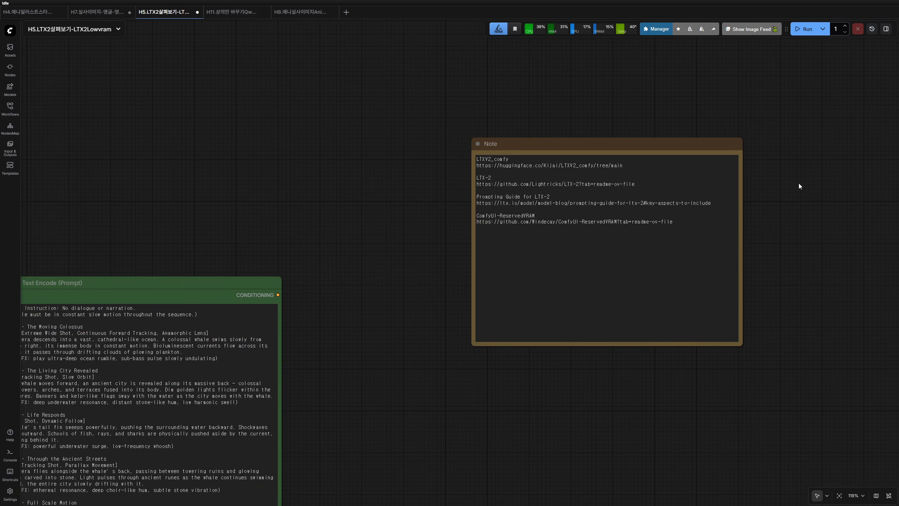
{"action": "left_click_drag", "start_coordinate": [798, 182], "coordinate": [361, 238]}
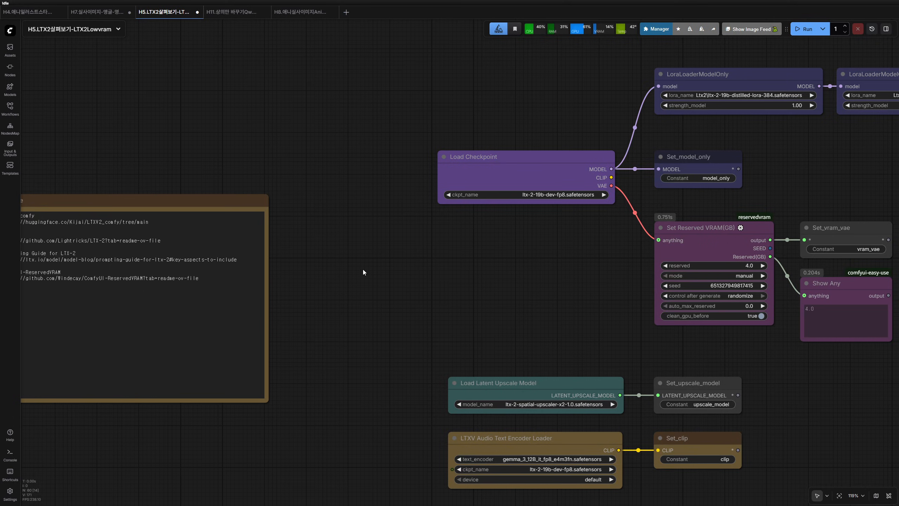
{"action": "left_click_drag", "start_coordinate": [342, 253], "coordinate": [507, 250]}
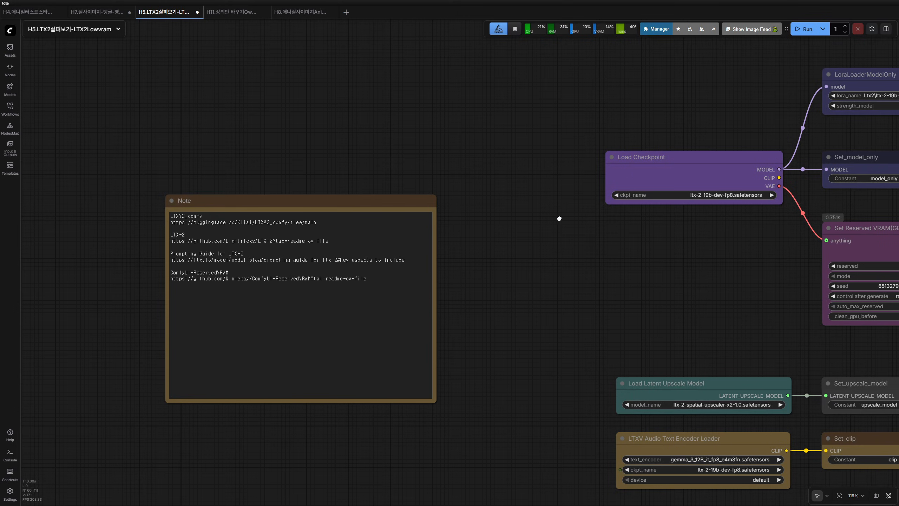
{"action": "left_click_drag", "start_coordinate": [559, 219], "coordinate": [323, 219]}
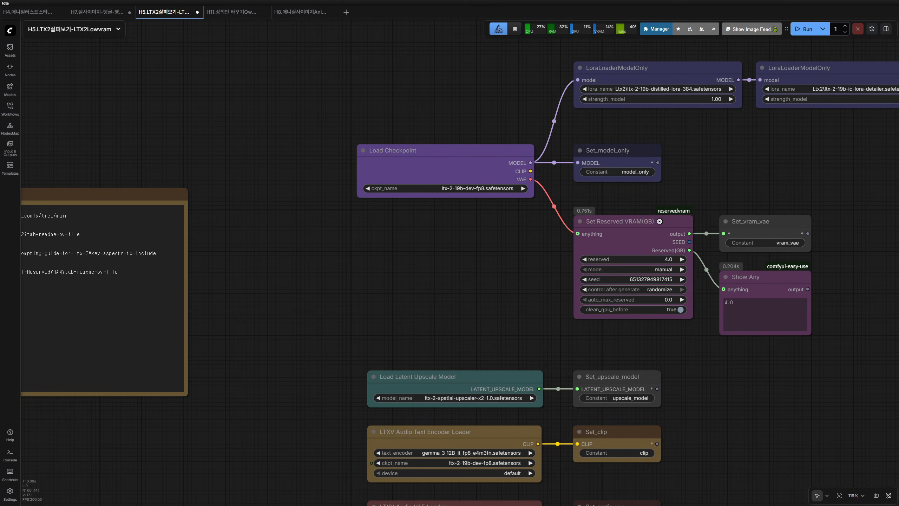
Step: Open the AI2\ComfyUI\models folder on the SK2TB (H:) drive in File Explorer
{"action": "key", "text": "super+e"}
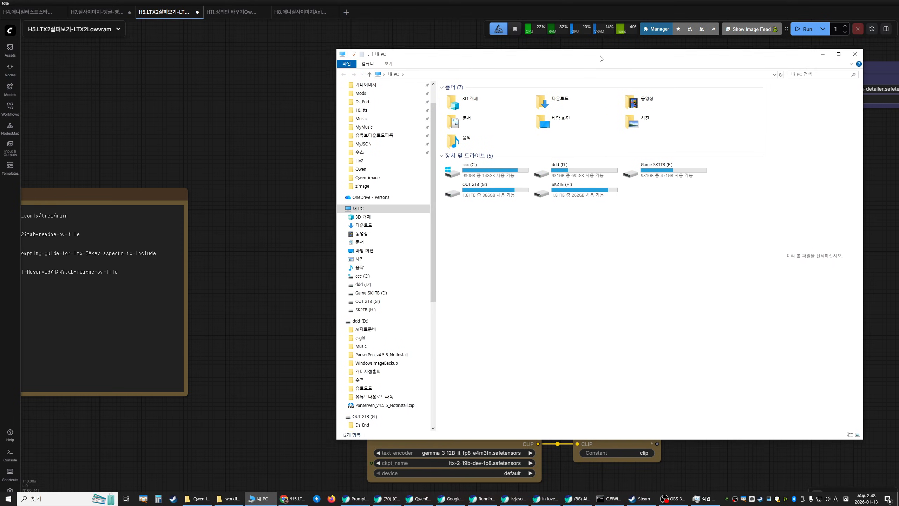
{"action": "double_click", "coordinate": [579, 186]}
{"action": "left_click", "coordinate": [460, 104]}
{"action": "double_click", "coordinate": [460, 105]}
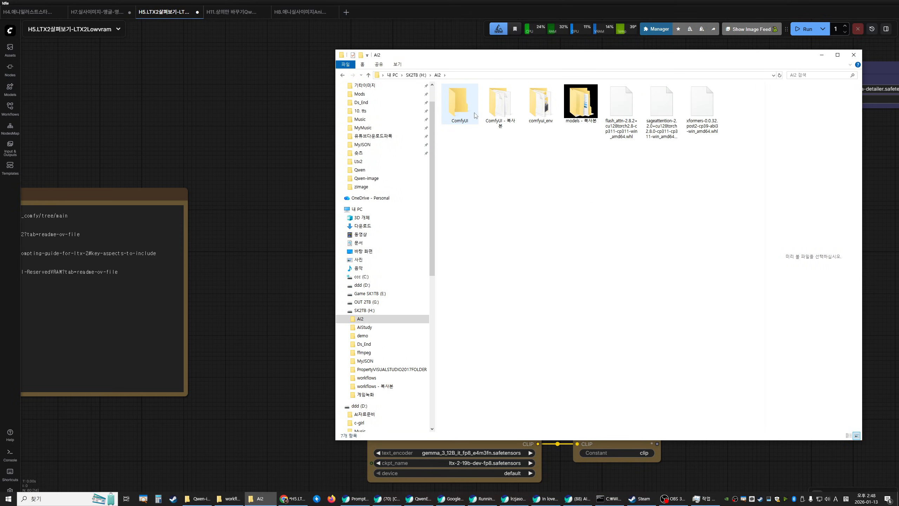
{"action": "double_click", "coordinate": [460, 104]}
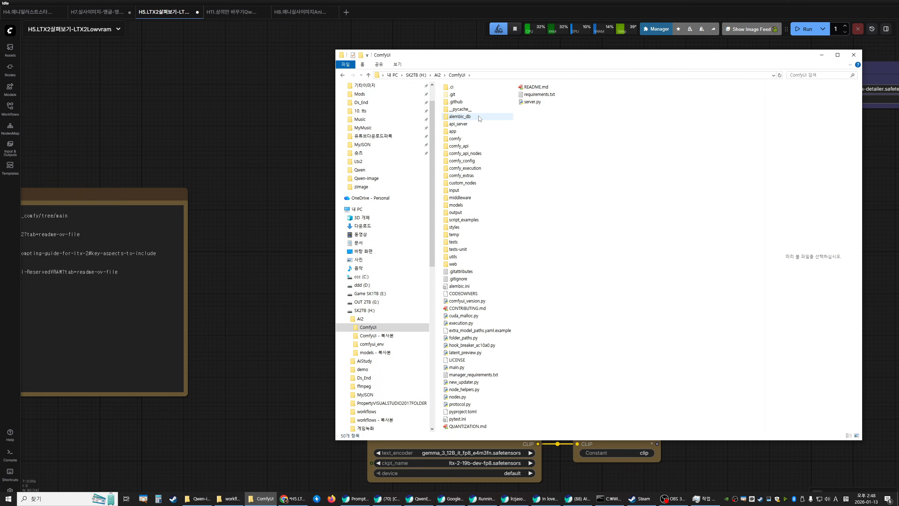
{"action": "double_click", "coordinate": [456, 205]}
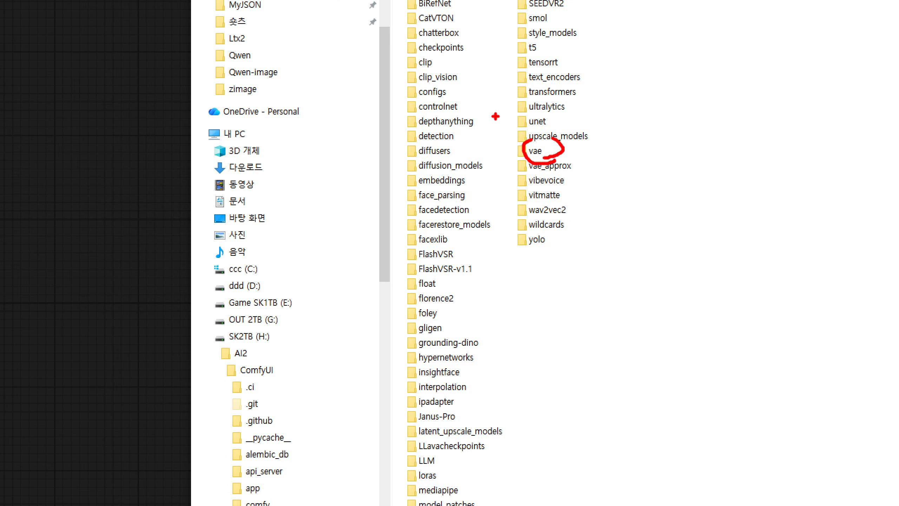
Step: Point out the vae, diffusion_models, clip and loras folders where the models belong, and close the folder window
{"action": "mouse_move", "coordinate": [465, 170]}
{"action": "left_mouse_down"}
{"action": "mouse_move", "coordinate": [451, 178]}
{"action": "mouse_move", "coordinate": [506, 171]}
{"action": "left_mouse_up"}
{"action": "mouse_move", "coordinate": [437, 67]}
{"action": "left_mouse_down"}
{"action": "mouse_move", "coordinate": [443, 78]}
{"action": "mouse_move", "coordinate": [432, 88]}
{"action": "left_mouse_up"}
{"action": "left_click_drag", "start_coordinate": [454, 484], "coordinate": [448, 468]}
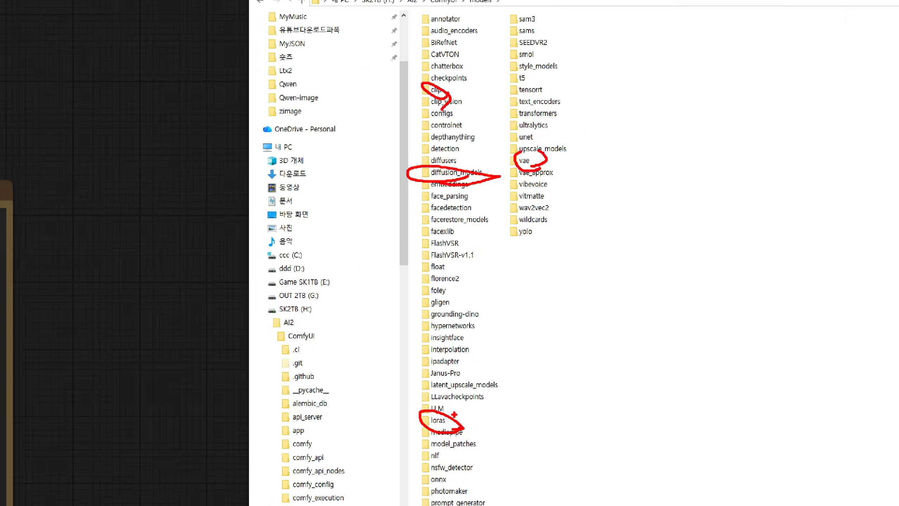
{"action": "key", "text": "Escape"}
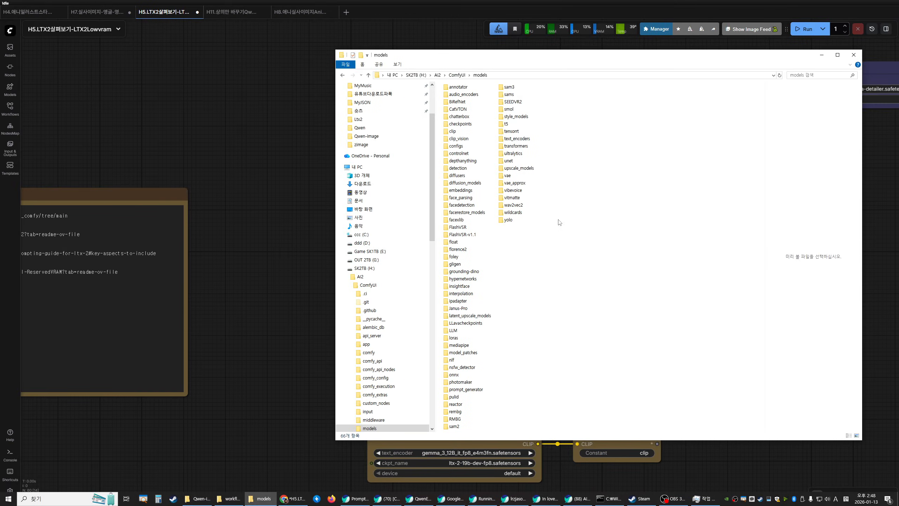
{"action": "left_click", "coordinate": [854, 55]}
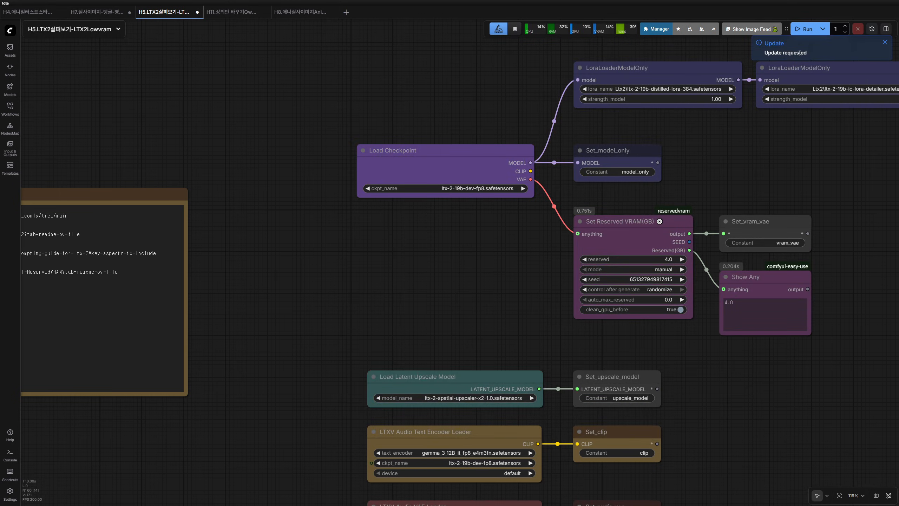
Step: Refresh the ComfyUI node definitions so the loader nodes pick up newly added model files
{"action": "left_click", "coordinate": [10, 31]}
{"action": "mouse_move", "coordinate": [32, 80]}
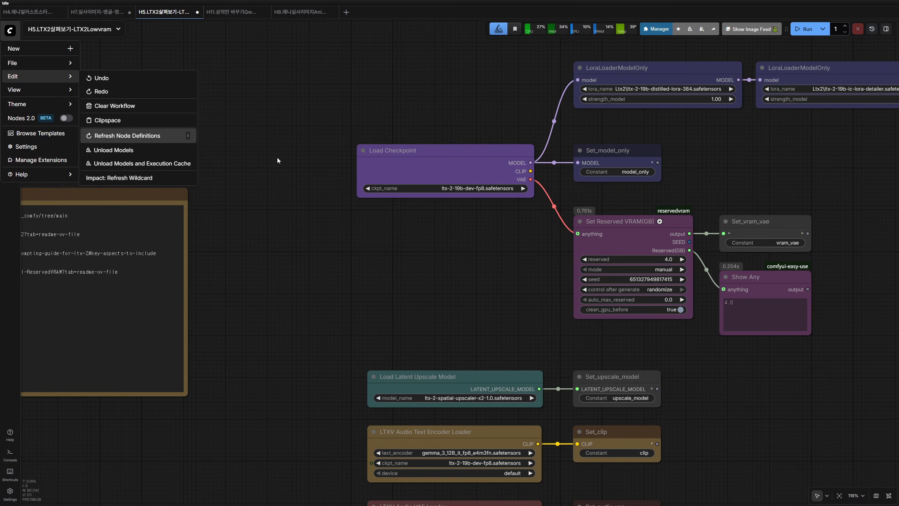
{"action": "left_click", "coordinate": [191, 138]}
Step: Check the LoRA file selections in the two LoraLoaderModelOnly nodes
{"action": "left_click", "coordinate": [675, 92]}
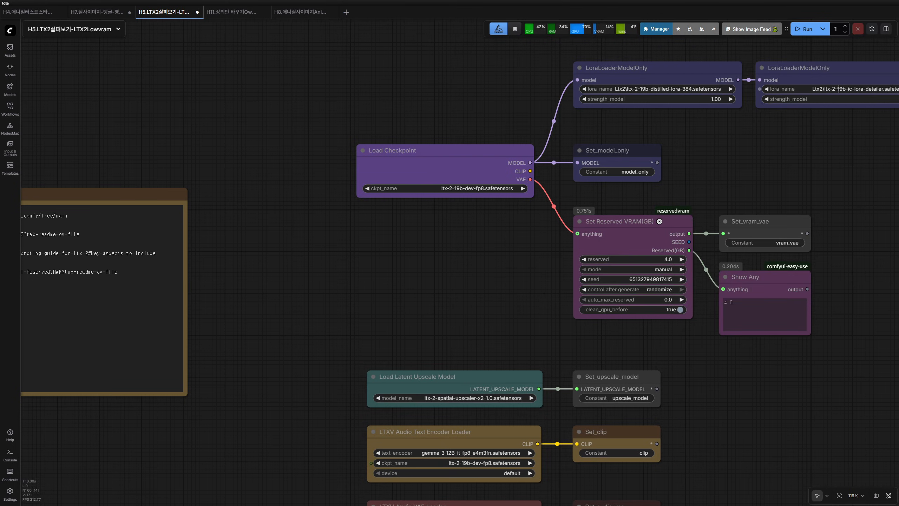
{"action": "left_click", "coordinate": [818, 89]}
{"action": "scroll", "coordinate": [322, 239], "scroll_direction": "down", "scroll_amount": 5}
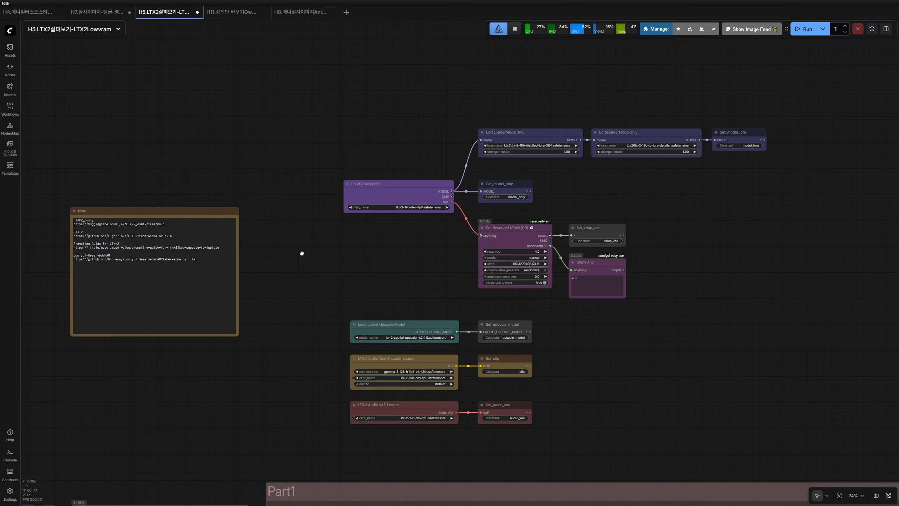
Step: Switch to the Prompting Guide for LTX-2 in the browser and look over its best-results tips, key aspects and example prompts
{"action": "left_click_drag", "start_coordinate": [301, 253], "coordinate": [519, 237]}
{"action": "scroll", "coordinate": [519, 236], "scroll_direction": "up", "scroll_amount": 10}
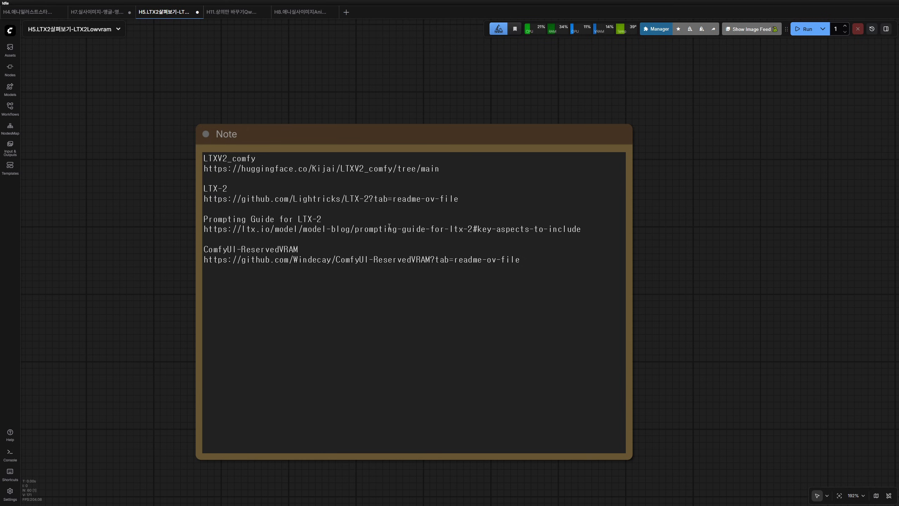
{"action": "key", "text": "alt+Tab"}
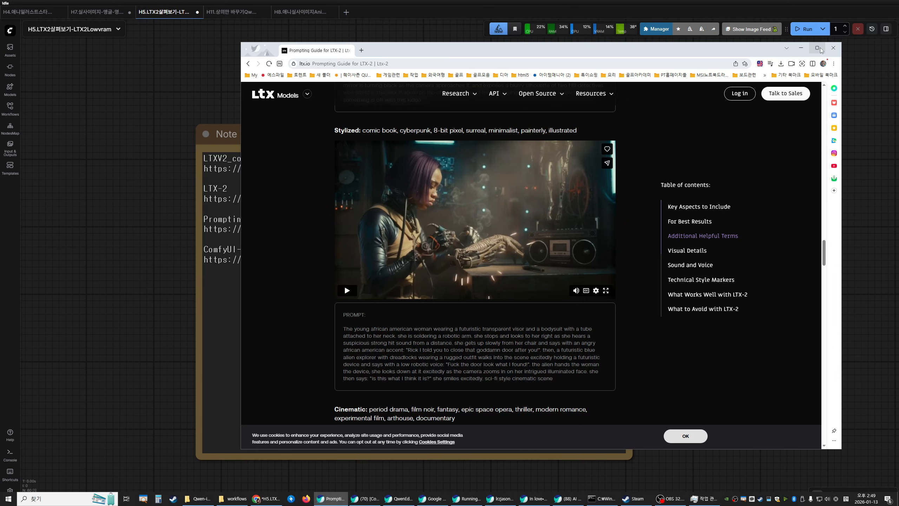
{"action": "scroll", "coordinate": [559, 174], "scroll_direction": "up", "scroll_amount": 15}
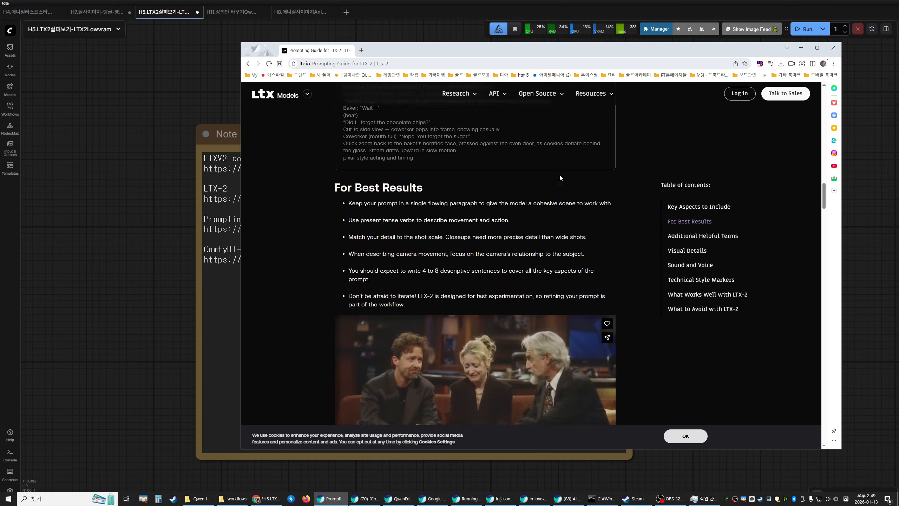
{"action": "scroll", "coordinate": [560, 175], "scroll_direction": "up", "scroll_amount": 10}
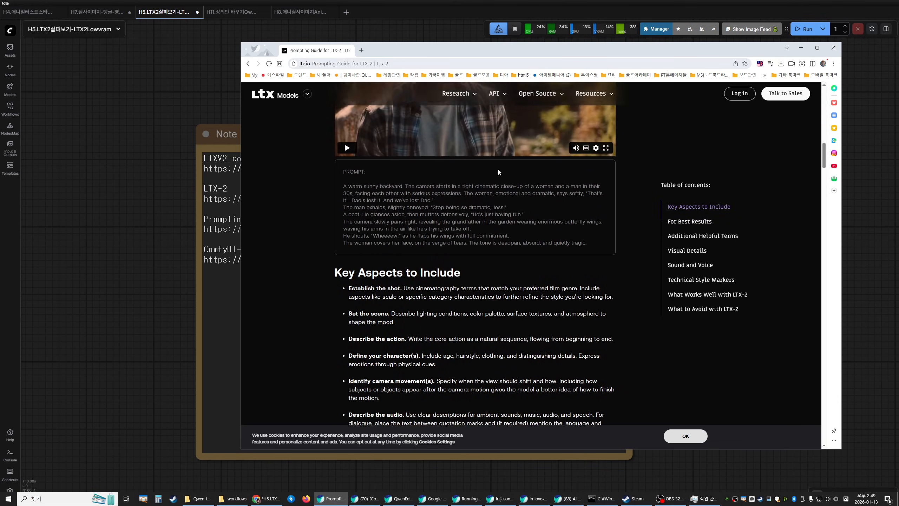
{"action": "scroll", "coordinate": [487, 175], "scroll_direction": "up", "scroll_amount": 6}
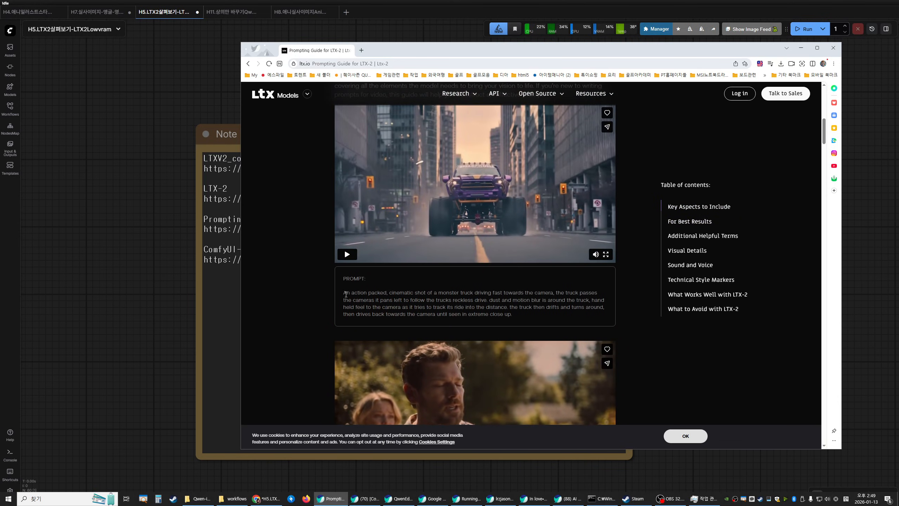
Step: Highlight the monster truck example prompt in the guide, look over the following examples, and return to the ComfyUI canvas
{"action": "left_click_drag", "start_coordinate": [343, 293], "coordinate": [512, 314]}
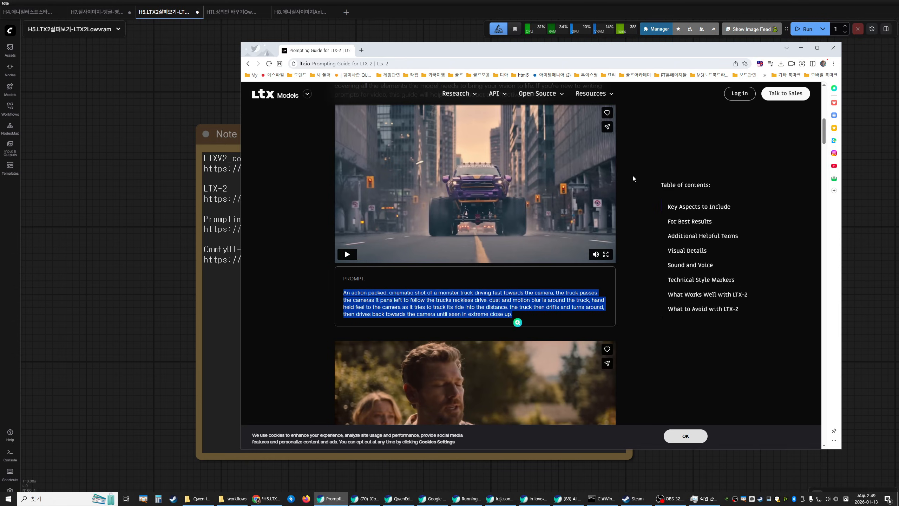
{"action": "scroll", "coordinate": [630, 178], "scroll_direction": "down", "scroll_amount": 20}
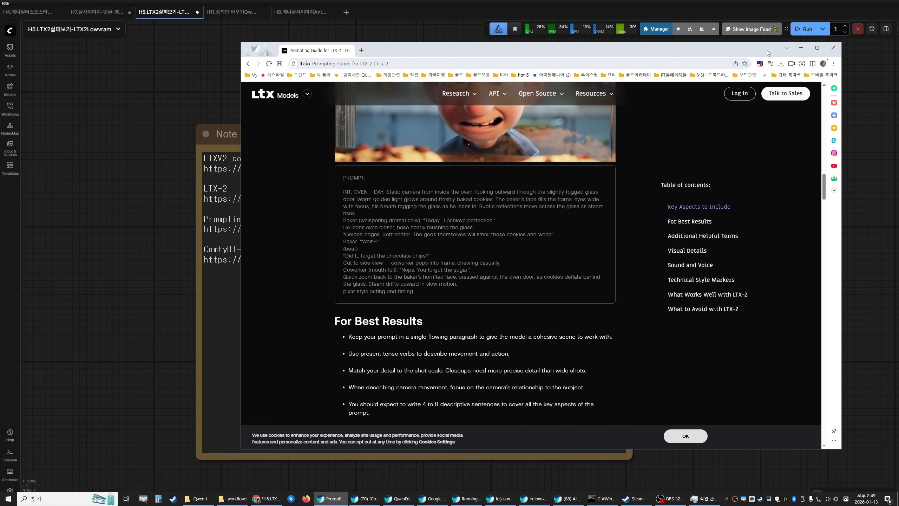
{"action": "left_click", "coordinate": [801, 47]}
Step: Check the Execution Timer and the first Video Combine output's resolution, frame rate and frame count, leaving its options unchanged
{"action": "scroll", "coordinate": [754, 230], "scroll_direction": "down", "scroll_amount": 15}
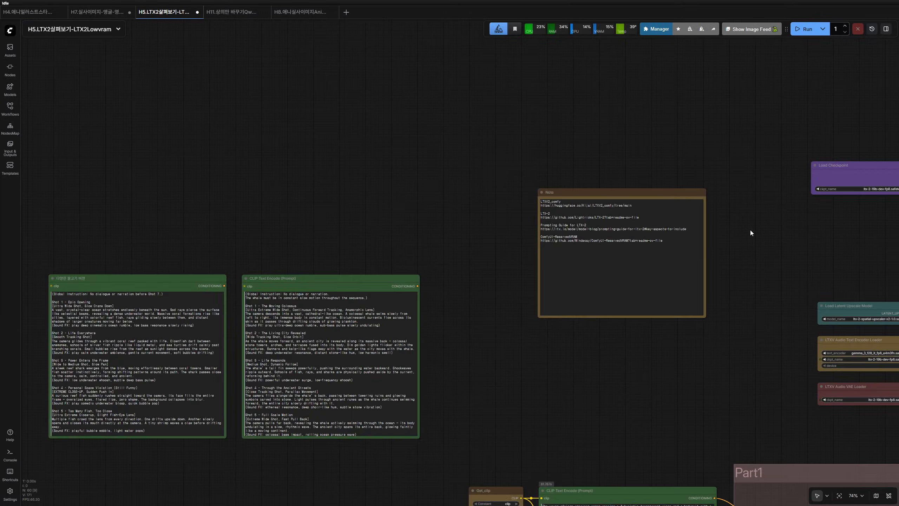
{"action": "left_click_drag", "start_coordinate": [786, 241], "coordinate": [468, 278]}
{"action": "scroll", "coordinate": [467, 279], "scroll_direction": "up", "scroll_amount": 9}
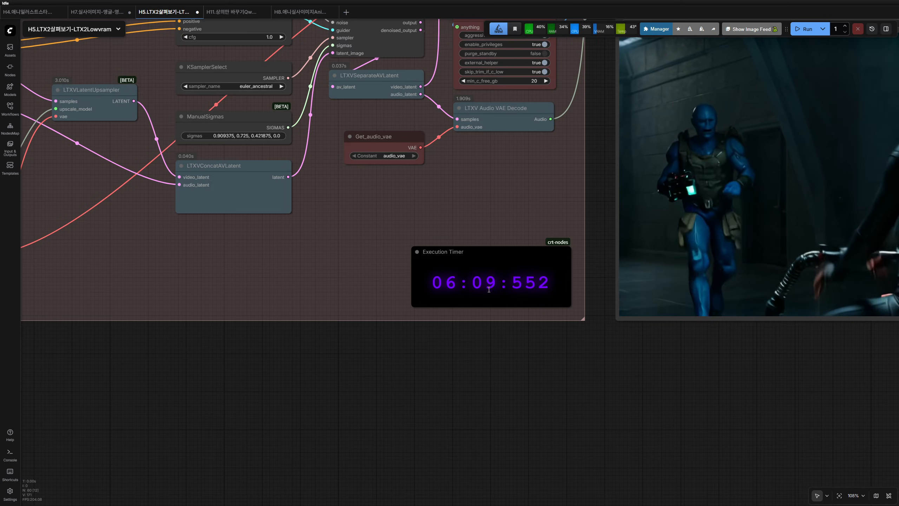
{"action": "scroll", "coordinate": [510, 208], "scroll_direction": "down", "scroll_amount": 5}
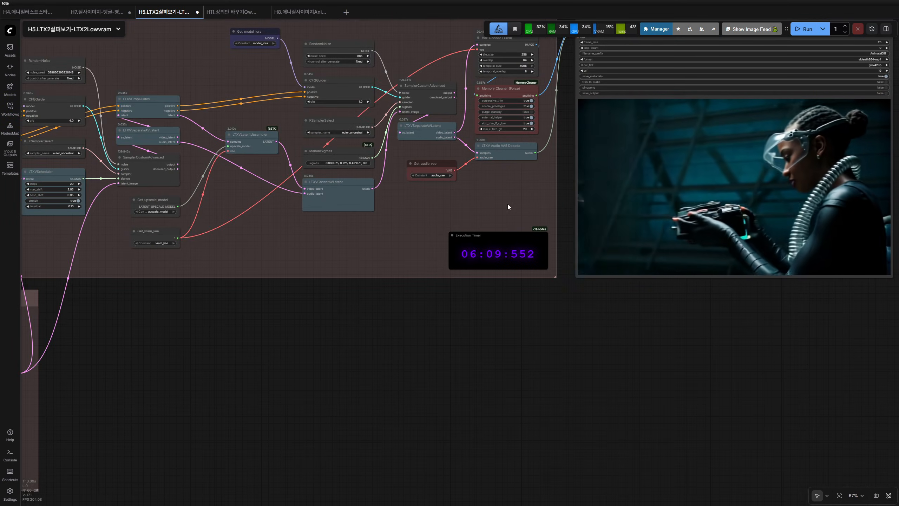
{"action": "left_click_drag", "start_coordinate": [515, 205], "coordinate": [353, 278]}
{"action": "right_click", "coordinate": [541, 224]}
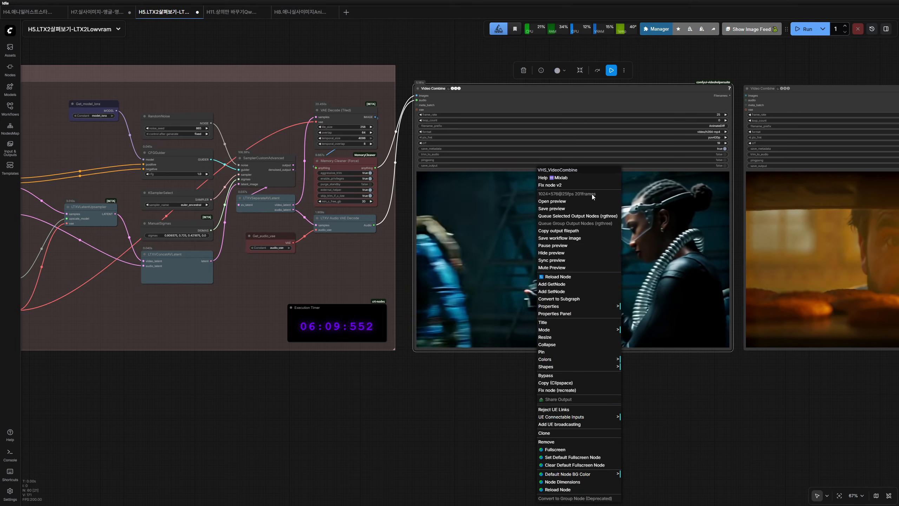
{"action": "left_click", "coordinate": [334, 266]}
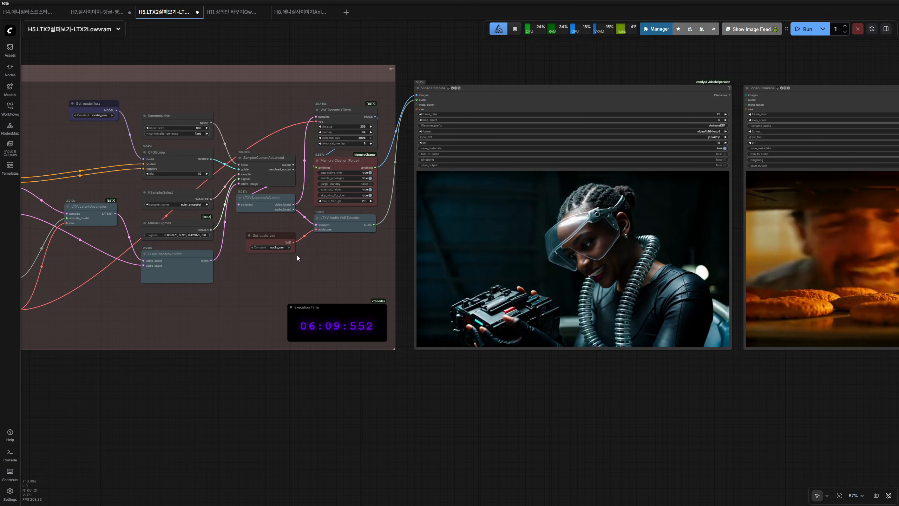
Step: Review the Part1 and Part2 groups, and point out the Load Checkpoint and first LoraLoaderModelOnly nodes among the model loaders
{"action": "left_click_drag", "start_coordinate": [226, 303], "coordinate": [507, 291]}
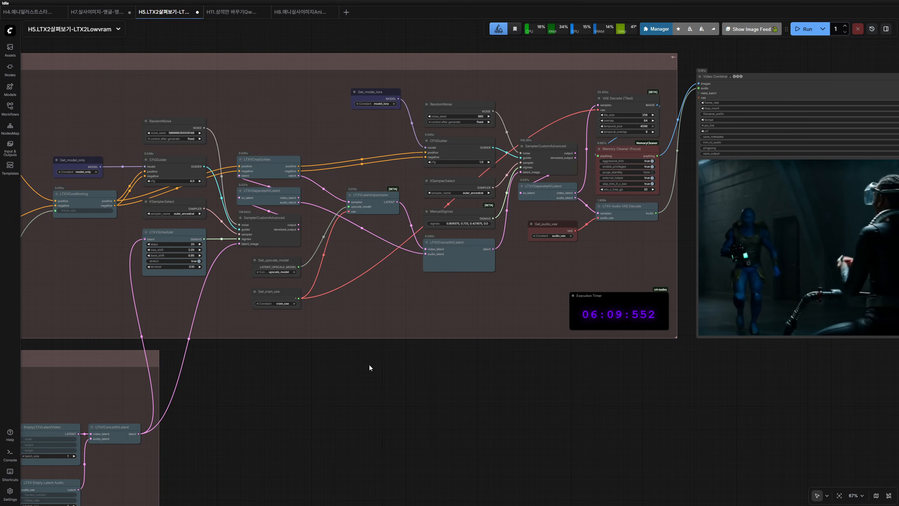
{"action": "left_click_drag", "start_coordinate": [370, 365], "coordinate": [673, 269]}
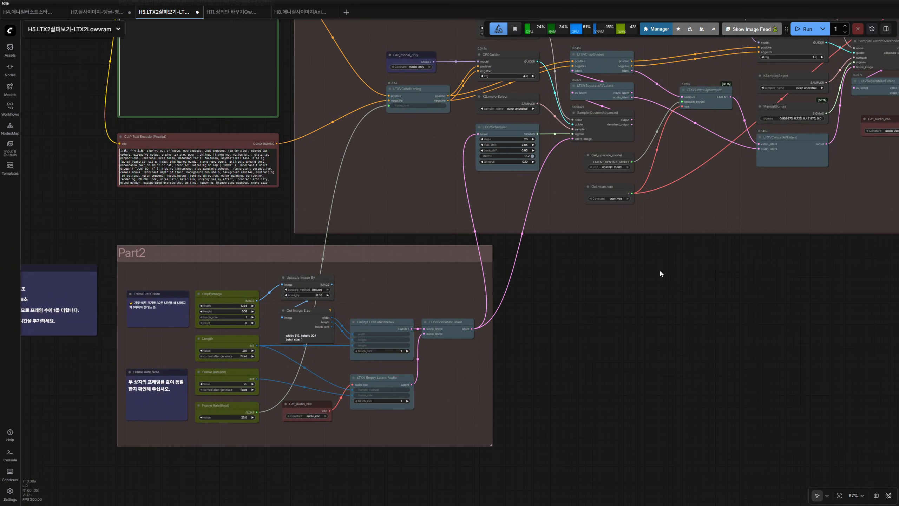
{"action": "scroll", "coordinate": [388, 172], "scroll_direction": "down", "scroll_amount": 4}
{"action": "left_click_drag", "start_coordinate": [396, 170], "coordinate": [511, 322]}
{"action": "left_click_drag", "start_coordinate": [383, 132], "coordinate": [405, 237]}
{"action": "scroll", "coordinate": [473, 172], "scroll_direction": "up", "scroll_amount": 5}
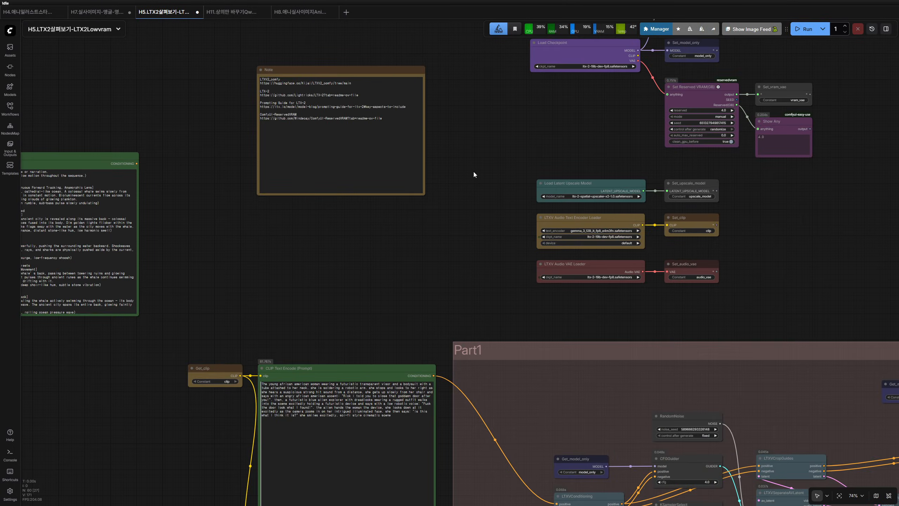
{"action": "left_click_drag", "start_coordinate": [473, 172], "coordinate": [285, 238]}
{"action": "scroll", "coordinate": [397, 176], "scroll_direction": "up", "scroll_amount": 5}
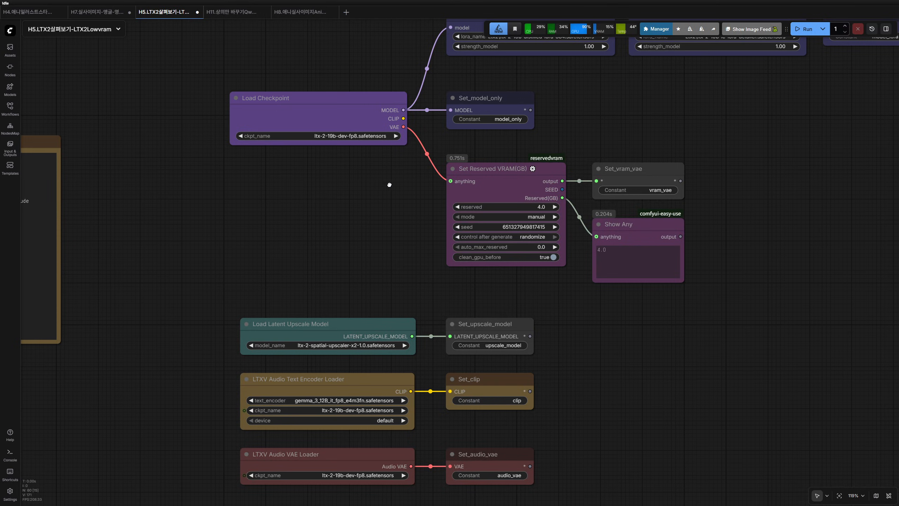
{"action": "left_click_drag", "start_coordinate": [390, 184], "coordinate": [273, 259]}
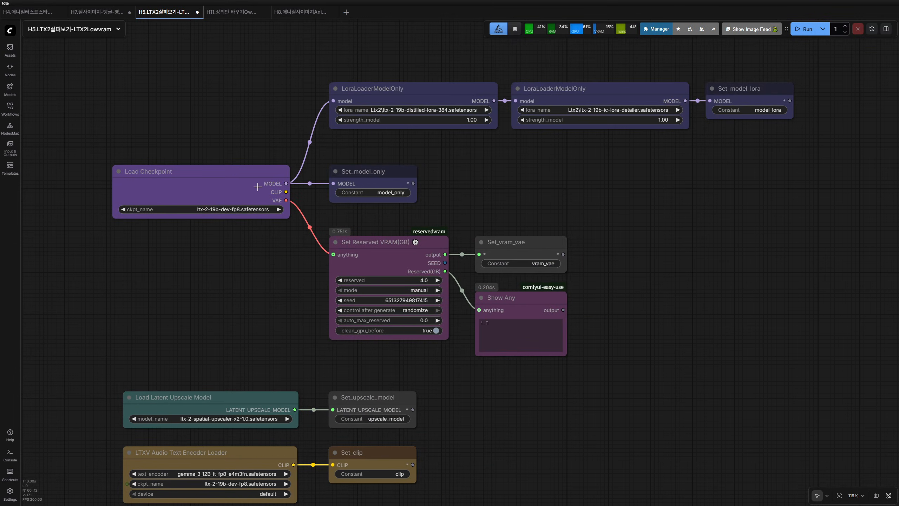
{"action": "left_click", "coordinate": [218, 175]}
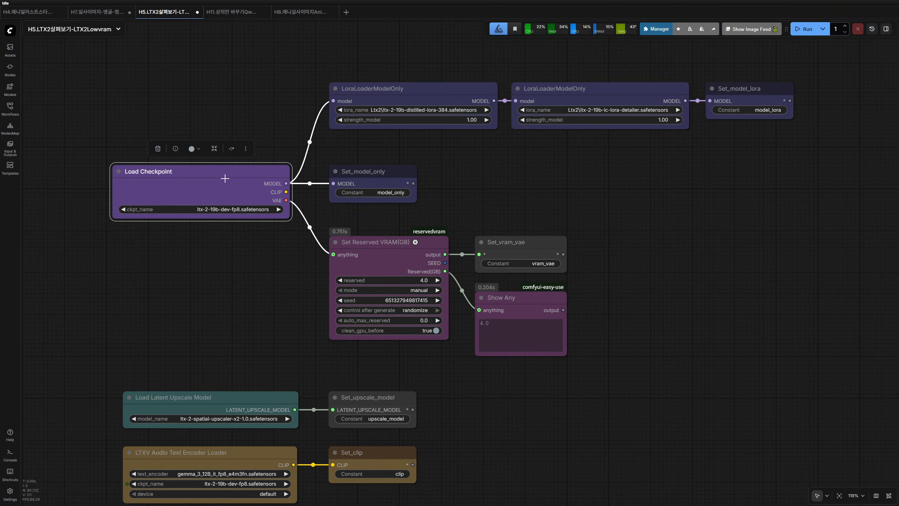
{"action": "left_click", "coordinate": [406, 90]}
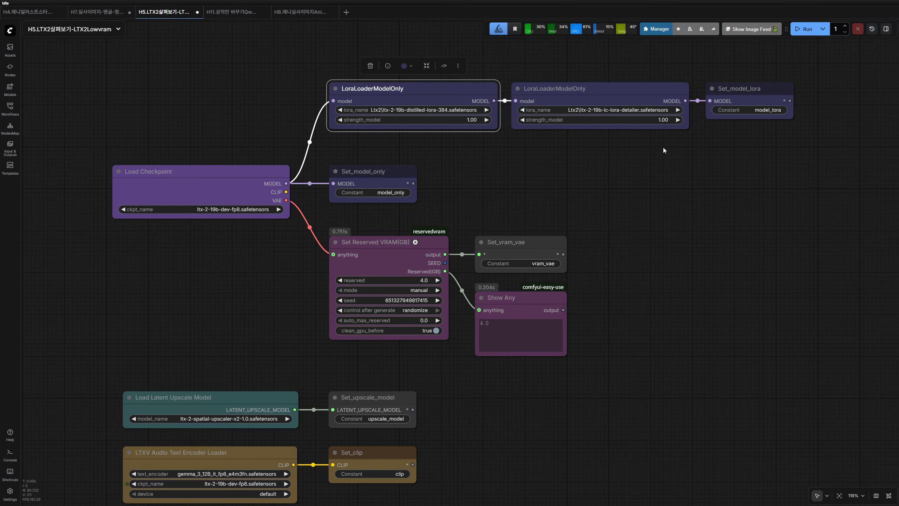
{"action": "left_click", "coordinate": [685, 153]}
Step: Point out the text encoder, audio VAE and latent upscale model loaders by selecting each one together with its Set node
{"action": "scroll", "coordinate": [690, 224], "scroll_direction": "down", "scroll_amount": 4}
{"action": "scroll", "coordinate": [623, 262], "scroll_direction": "down", "scroll_amount": 3}
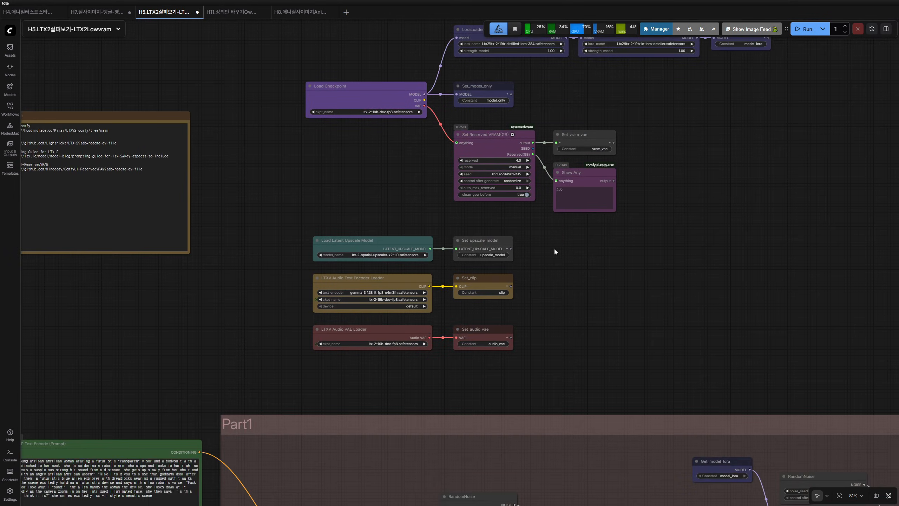
{"action": "scroll", "coordinate": [423, 235], "scroll_direction": "up", "scroll_amount": 6}
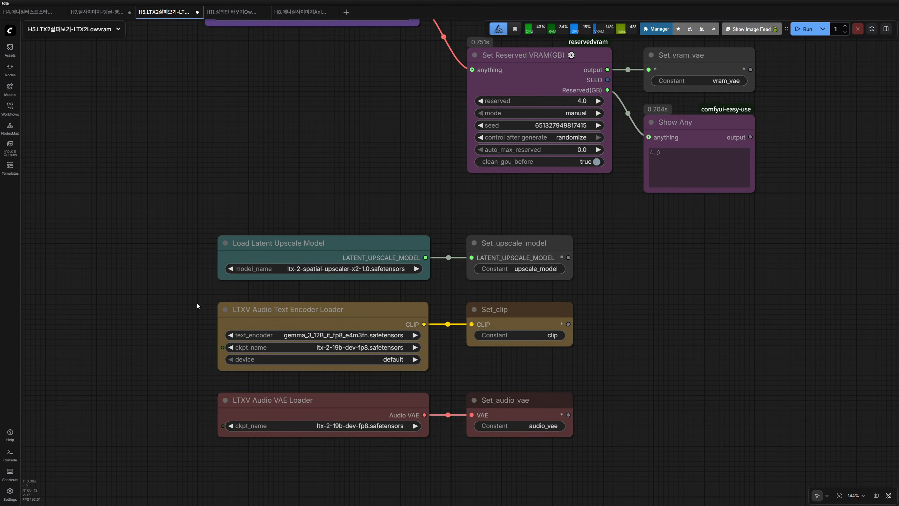
{"action": "left_click_drag", "start_coordinate": [197, 305], "coordinate": [623, 357]}
{"action": "left_click_drag", "start_coordinate": [162, 383], "coordinate": [579, 446]}
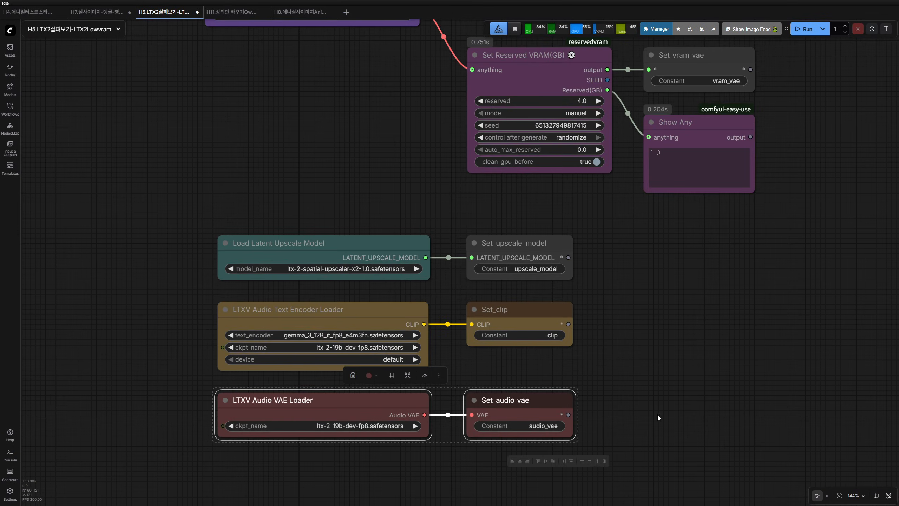
{"action": "left_click", "coordinate": [604, 341]}
{"action": "left_click_drag", "start_coordinate": [182, 228], "coordinate": [606, 276]}
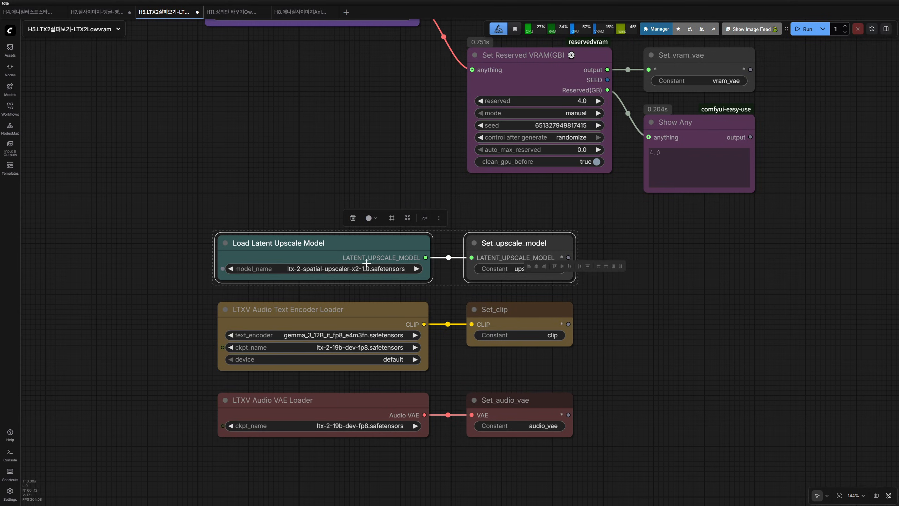
Step: Examine the model file name in the Load Latent Upscale Model node and clear the node selection
{"action": "scroll", "coordinate": [366, 263], "scroll_direction": "down", "scroll_amount": 3}
{"action": "scroll", "coordinate": [334, 275], "scroll_direction": "up", "scroll_amount": 10}
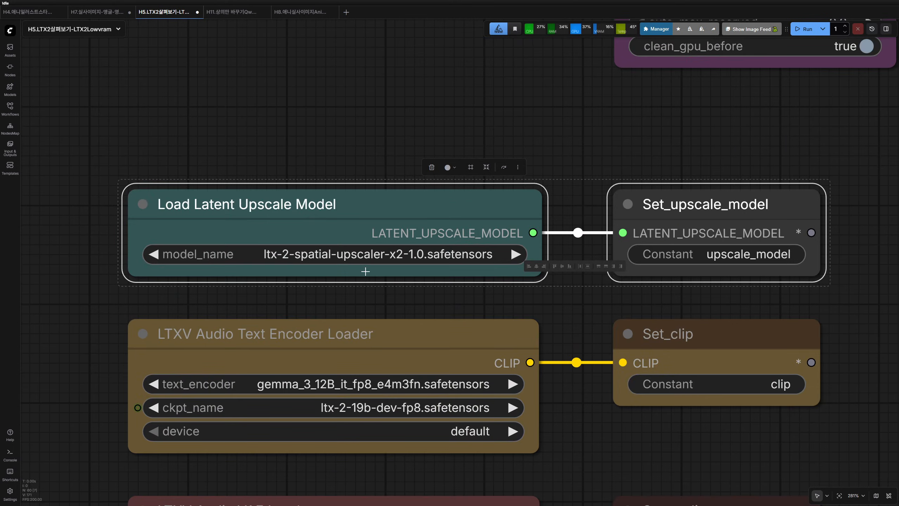
{"action": "left_click_drag", "start_coordinate": [175, 131], "coordinate": [533, 138]}
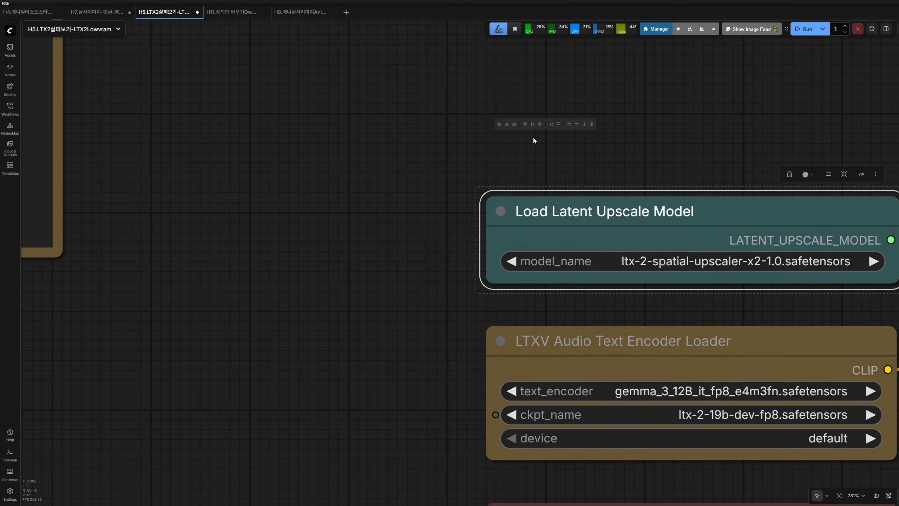
{"action": "scroll", "coordinate": [530, 136], "scroll_direction": "down", "scroll_amount": 7}
{"action": "left_click", "coordinate": [451, 143]}
{"action": "left_click_drag", "start_coordinate": [410, 220], "coordinate": [542, 260]}
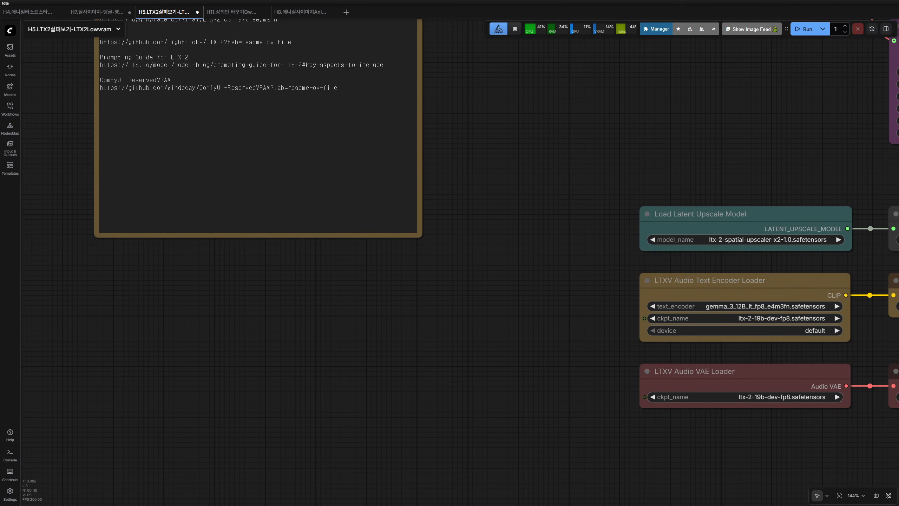
Step: Open Google in a new browser window and switch the keyboard to English input for its search box
{"action": "key", "text": "ctrl+n"}
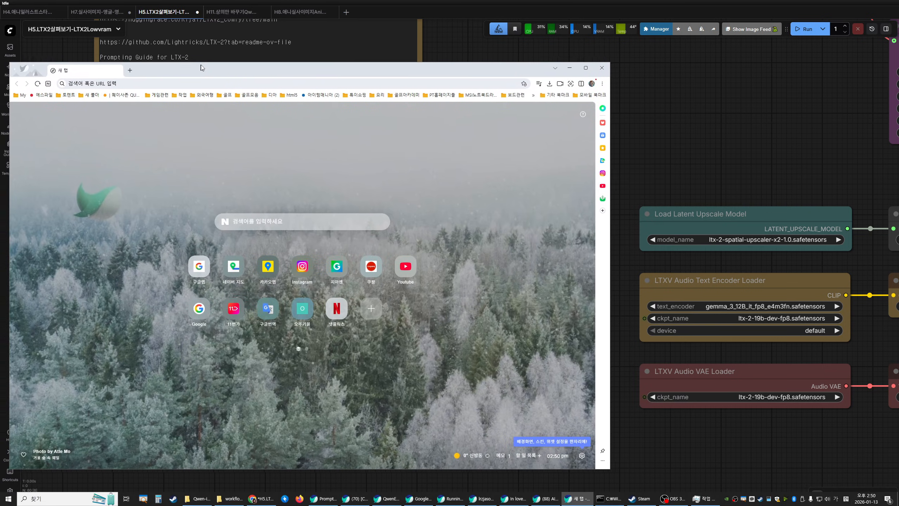
{"action": "left_click", "coordinate": [213, 308]}
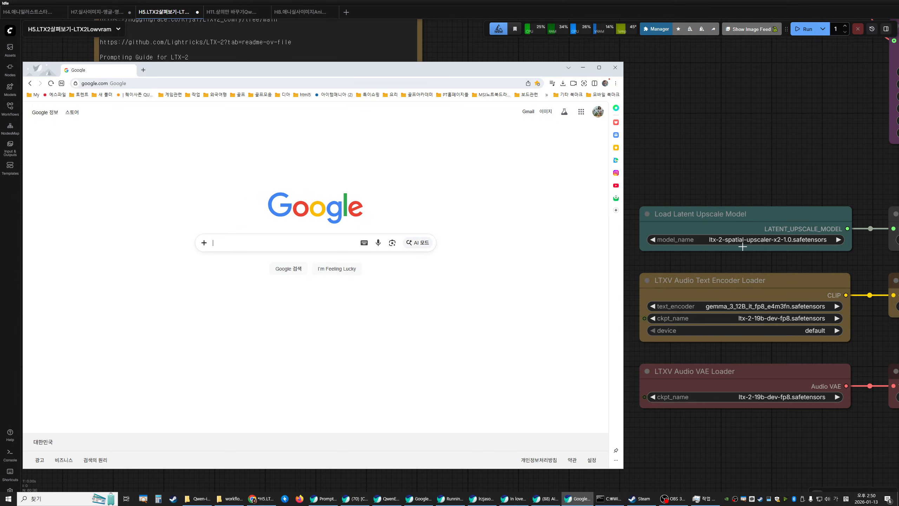
{"action": "left_click", "coordinate": [244, 243]}
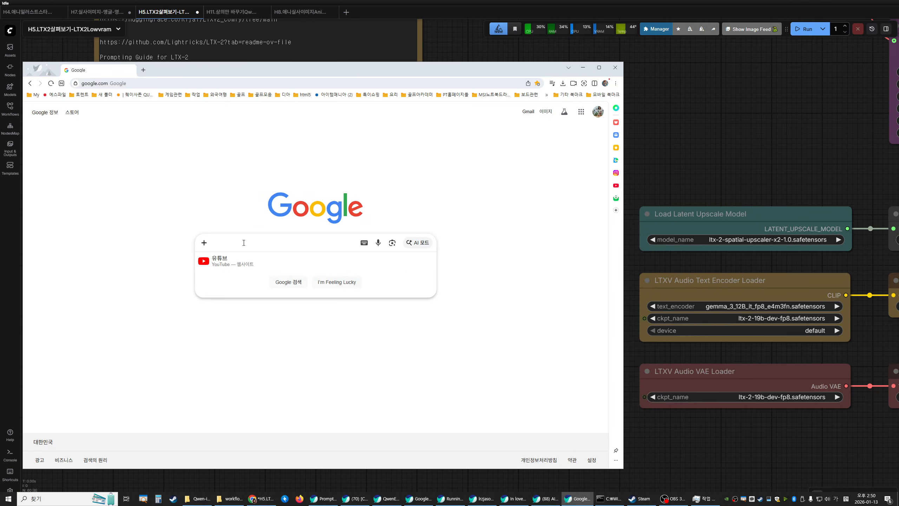
{"action": "type", "text": "ㅣ"}
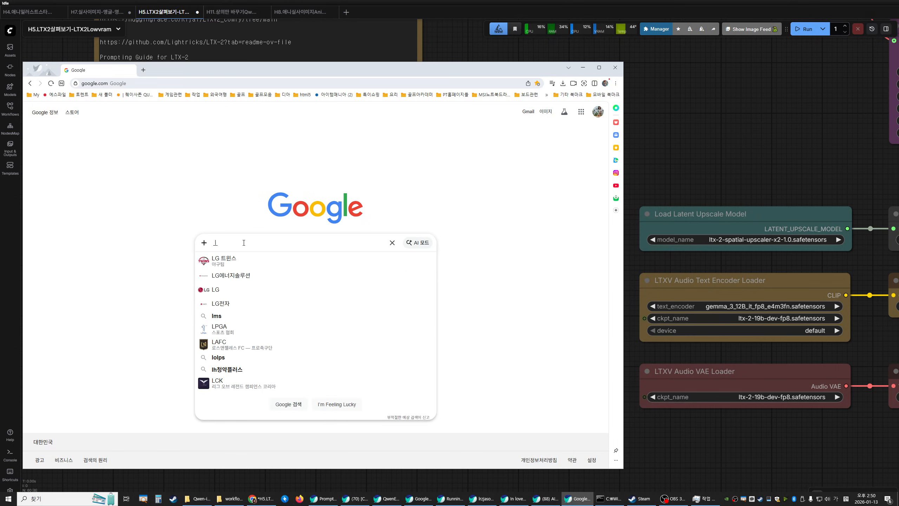
{"action": "key", "text": "BackSpace"}
{"action": "key", "text": "Hangul"}
{"action": "type", "text": "l,t"}
{"action": "key", "text": "BackSpace"}
{"action": "key", "text": "BackSpace"}
{"action": "key", "text": "BackSpace"}
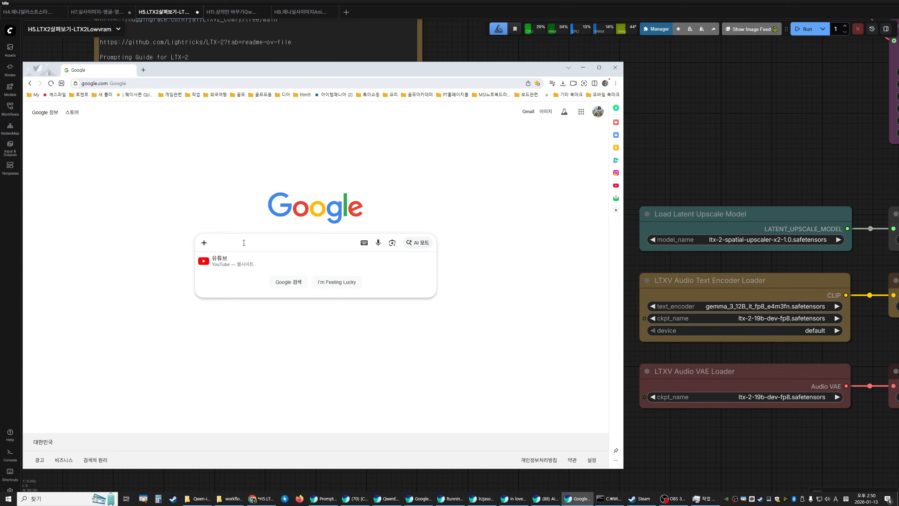
Step: Search Google for "ltx-2-spatial-upscaler-x2-1.0.safetensors" and view the file's Hugging Face page in the Lightricks LTX-2 repository
{"action": "type", "text": "ltx"}
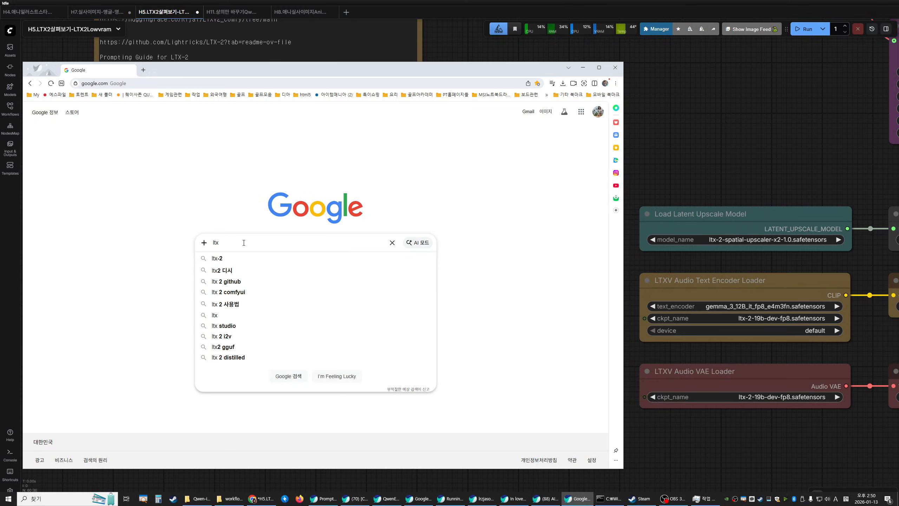
{"action": "type", "text": "-2-"}
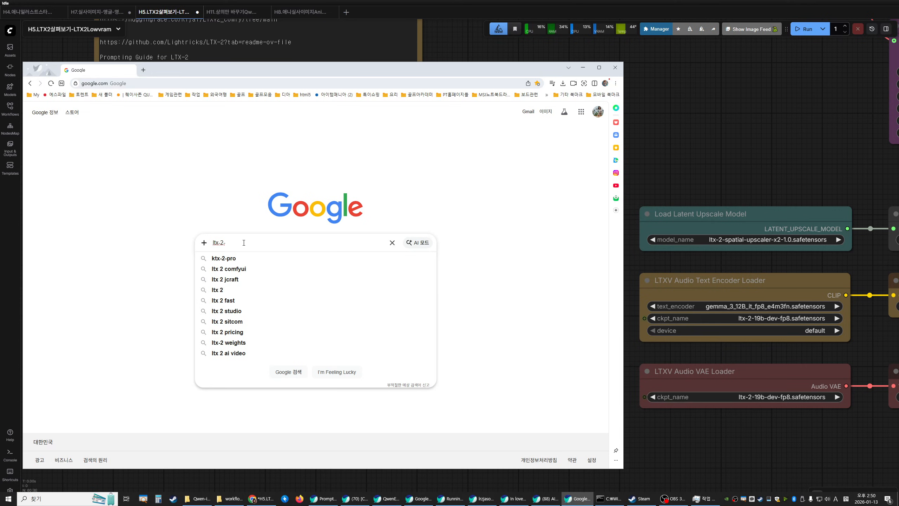
{"action": "type", "text": " spa"}
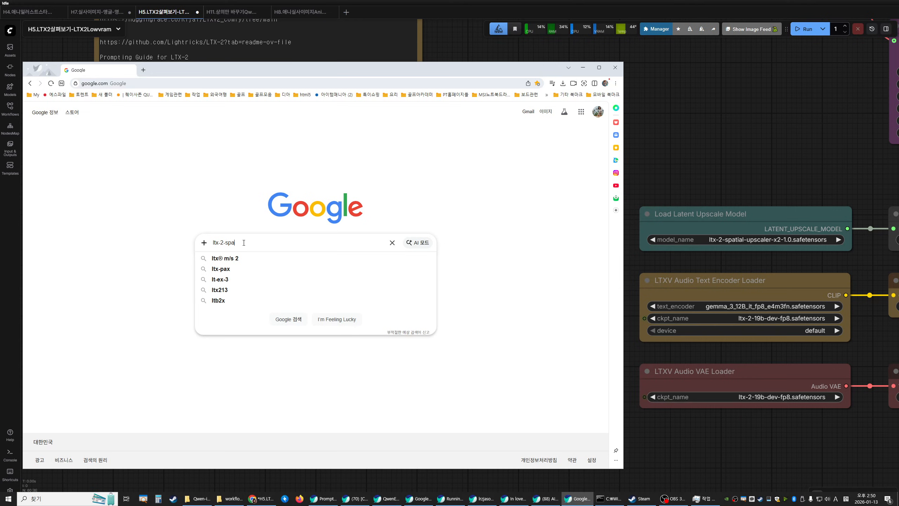
{"action": "type", "text": "tial-upscaler-"}
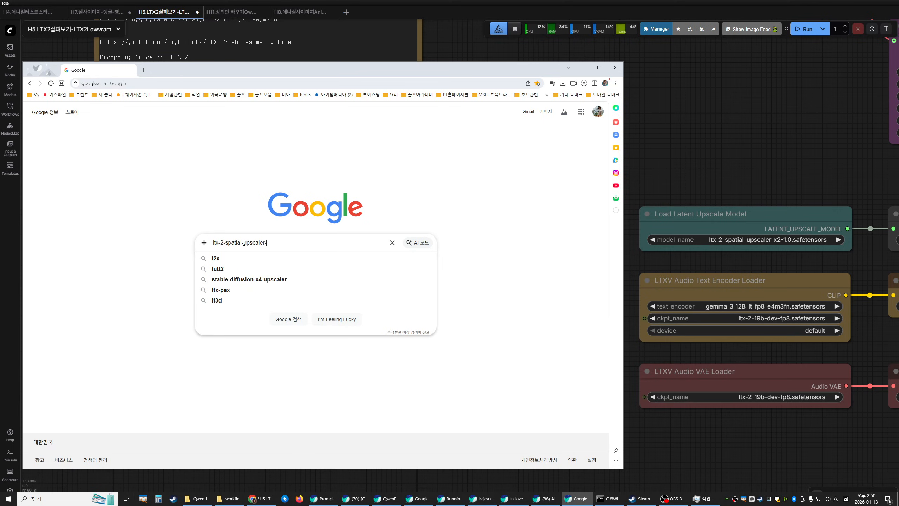
{"action": "type", "text": "x2"}
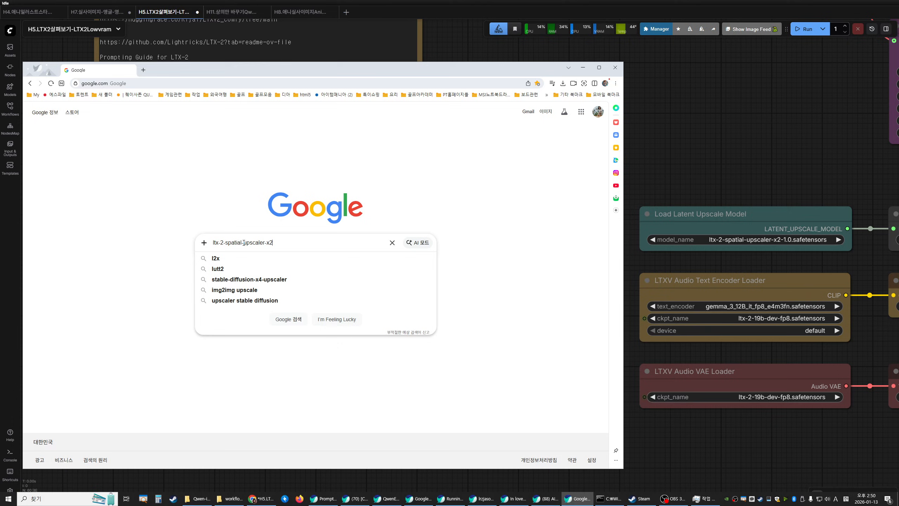
{"action": "type", "text": "-"}
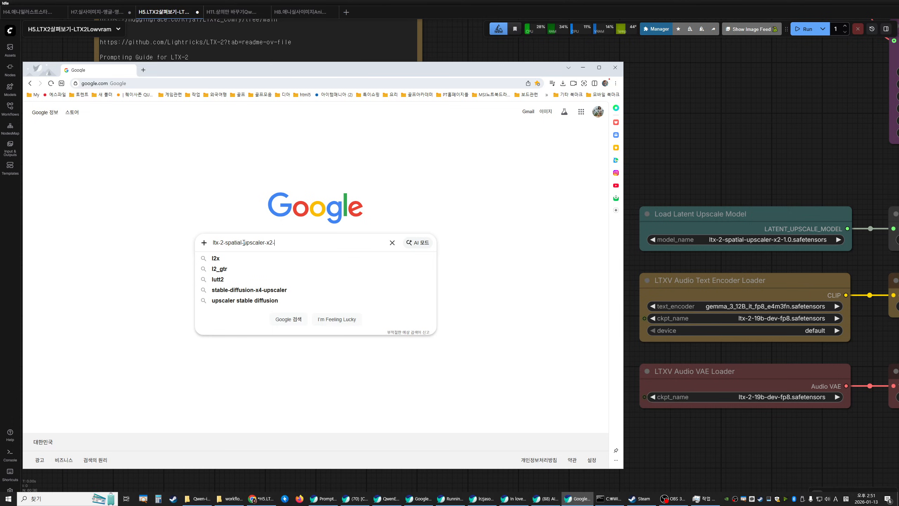
{"action": "type", "text": "1.0.safetensors"}
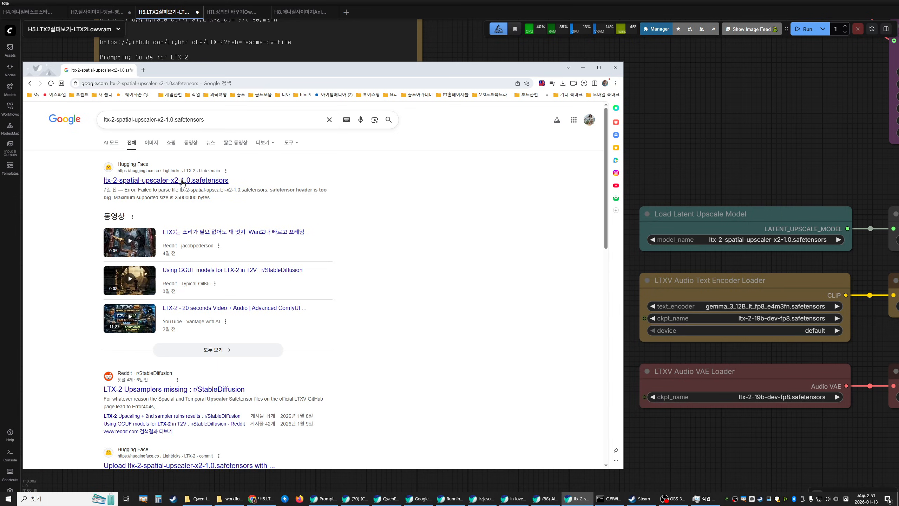
{"action": "left_click", "coordinate": [183, 181]}
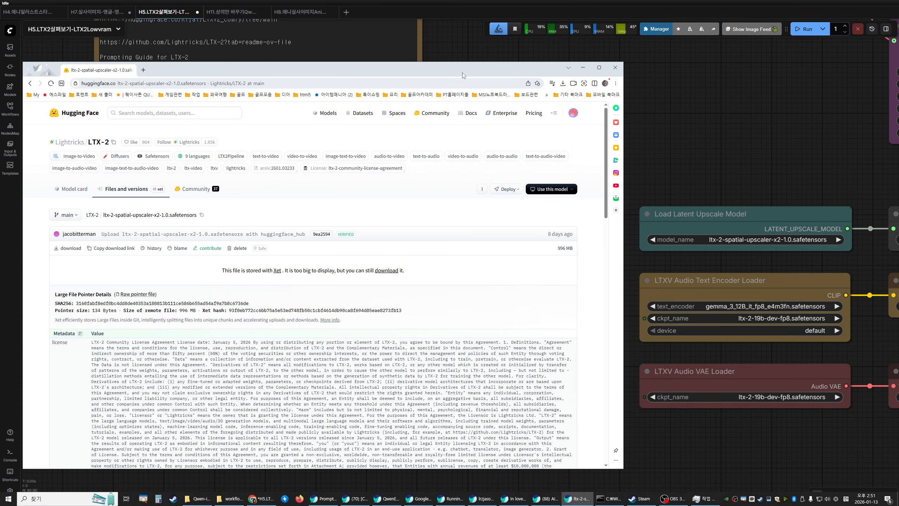
{"action": "left_click", "coordinate": [583, 67]}
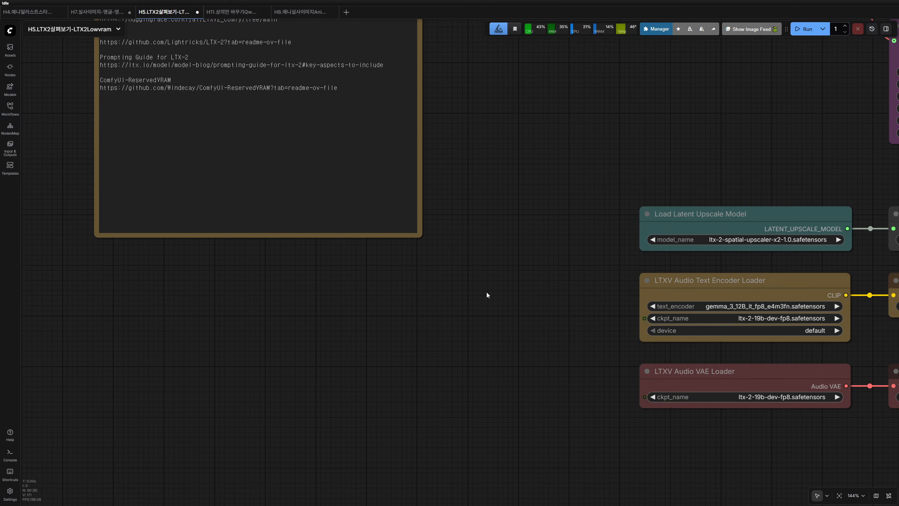
Step: Check the models available for model_name in the Load Latent Upscale Model node, keeping the current choice
{"action": "scroll", "coordinate": [701, 164], "scroll_direction": "right", "scroll_amount": 4}
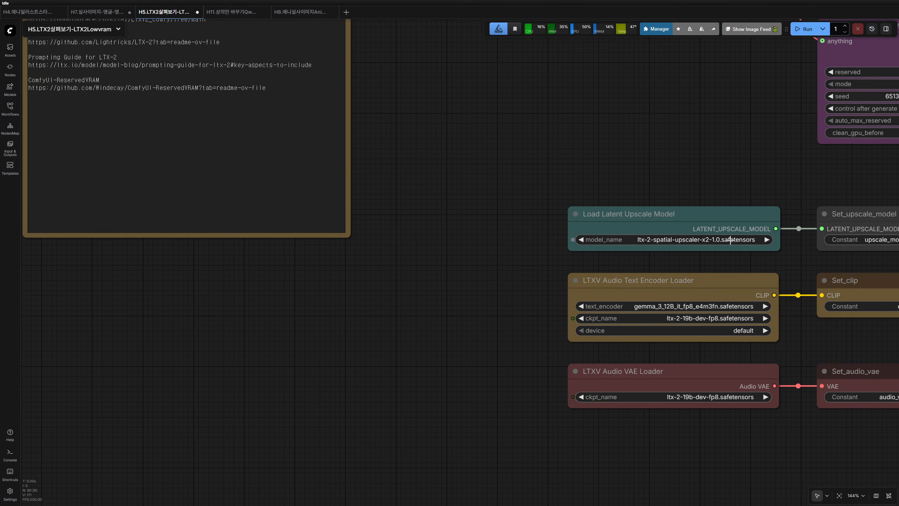
{"action": "left_click", "coordinate": [730, 240]}
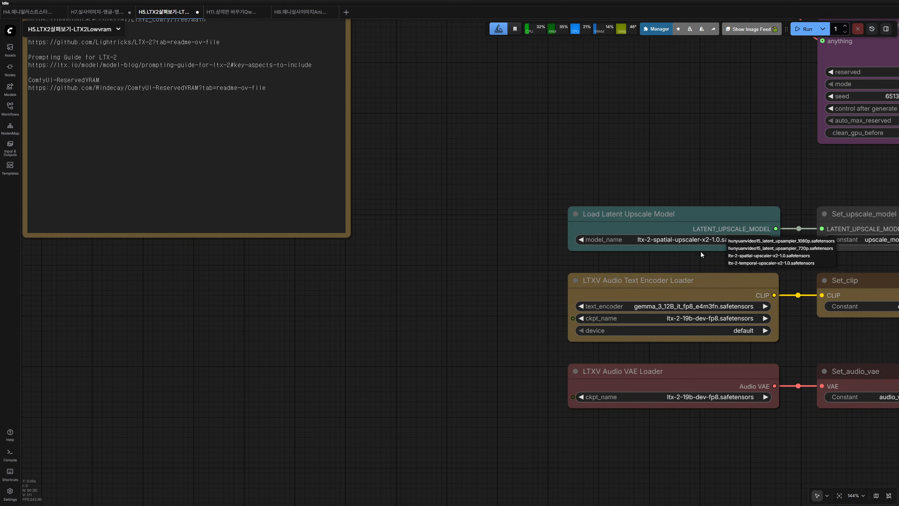
{"action": "left_click", "coordinate": [493, 243]}
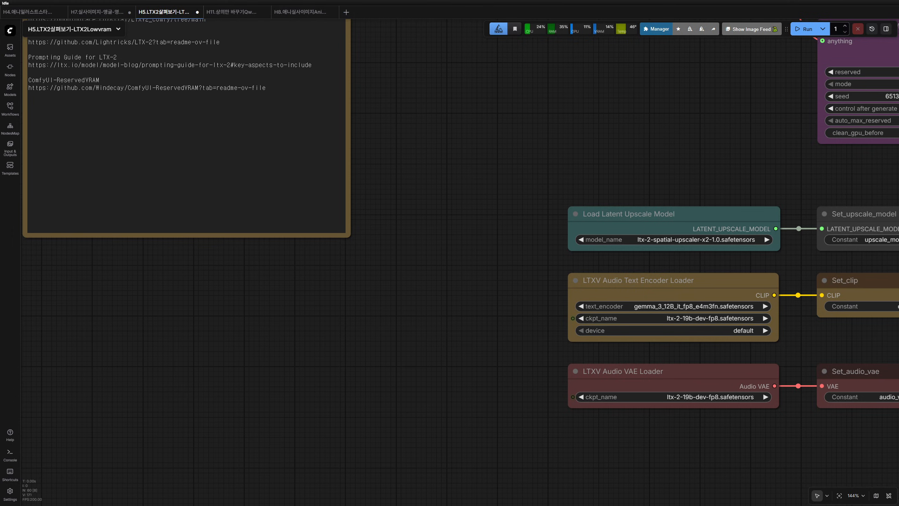
Step: Switch to File Explorer and open the AI2\ComfyUI\models\latent_upscale_models folder on the SK2TB (H:) drive
{"action": "key", "text": "super+e"}
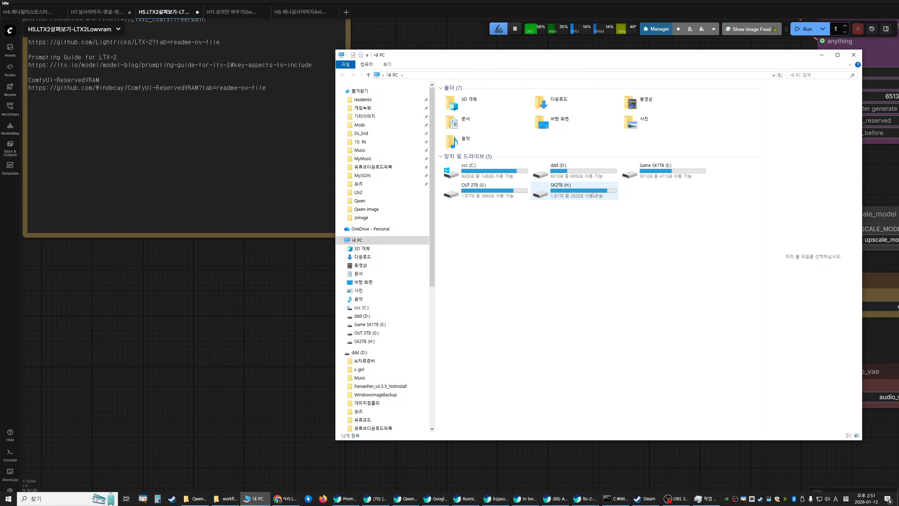
{"action": "double_click", "coordinate": [536, 187]}
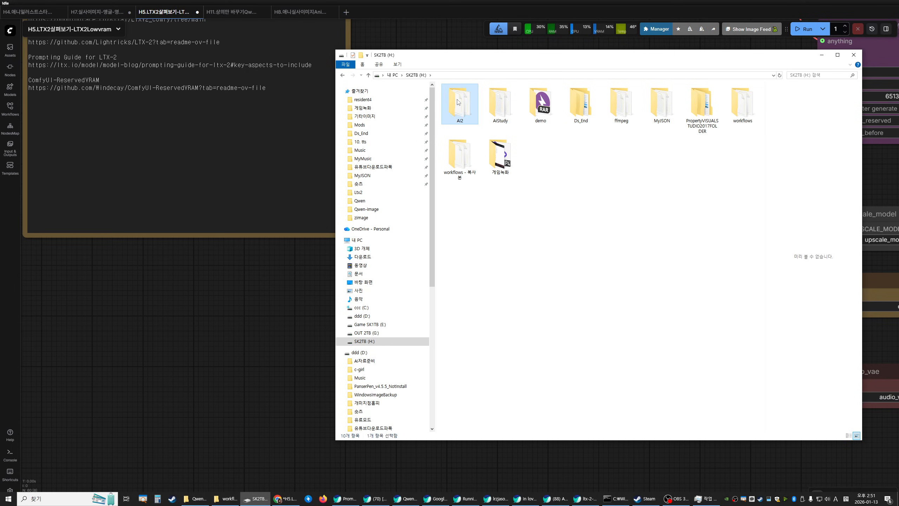
{"action": "double_click", "coordinate": [459, 104]}
{"action": "double_click", "coordinate": [459, 105]}
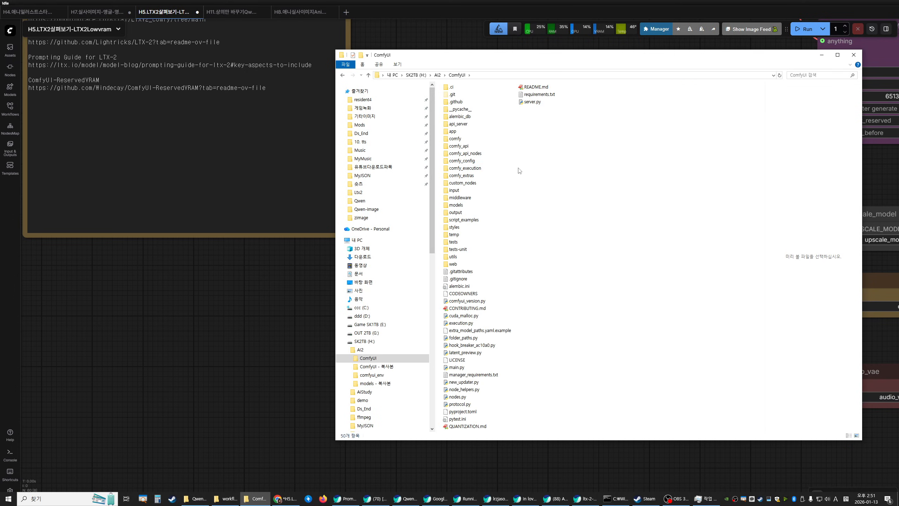
{"action": "double_click", "coordinate": [459, 205]}
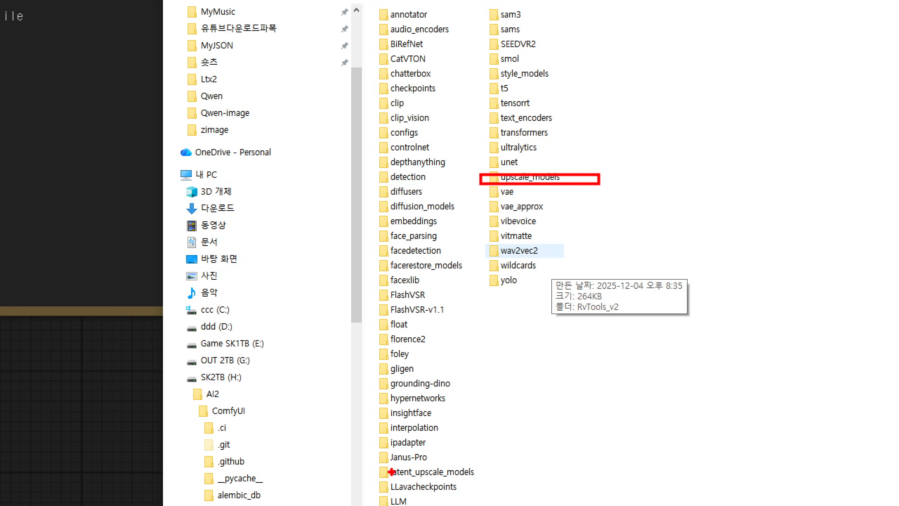
{"action": "left_click_drag", "start_coordinate": [371, 461], "coordinate": [492, 483]}
{"action": "key", "text": "Escape"}
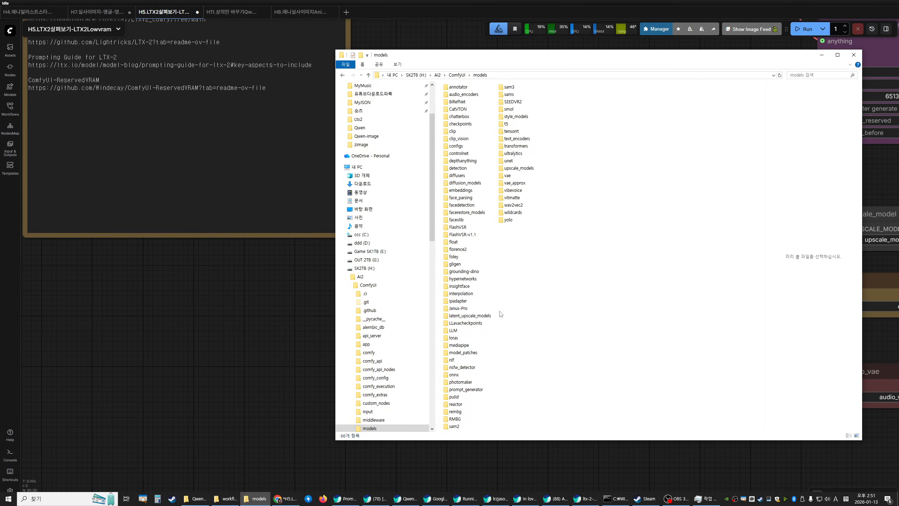
{"action": "double_click", "coordinate": [477, 316]}
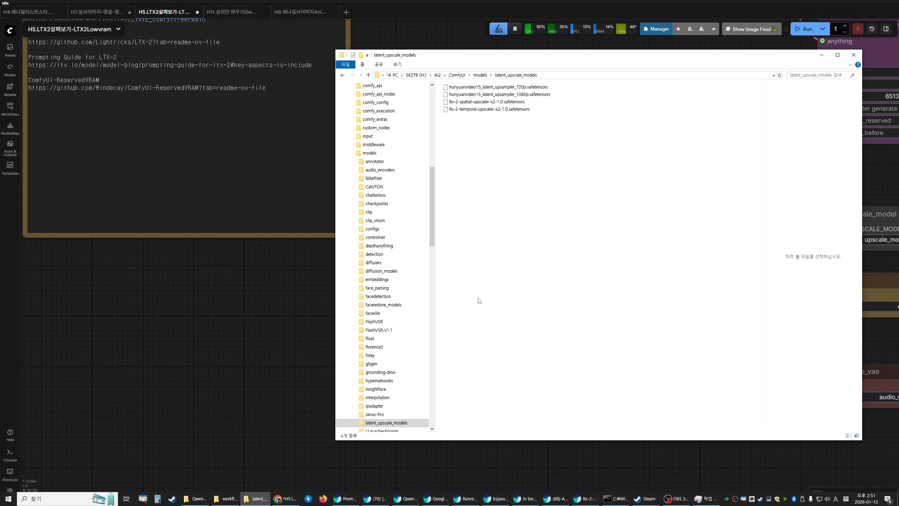
Step: Copy the ComfyUI\models\latent_upscale_models part of the open folder's path and minimize File Explorer
{"action": "left_click", "coordinate": [554, 76]}
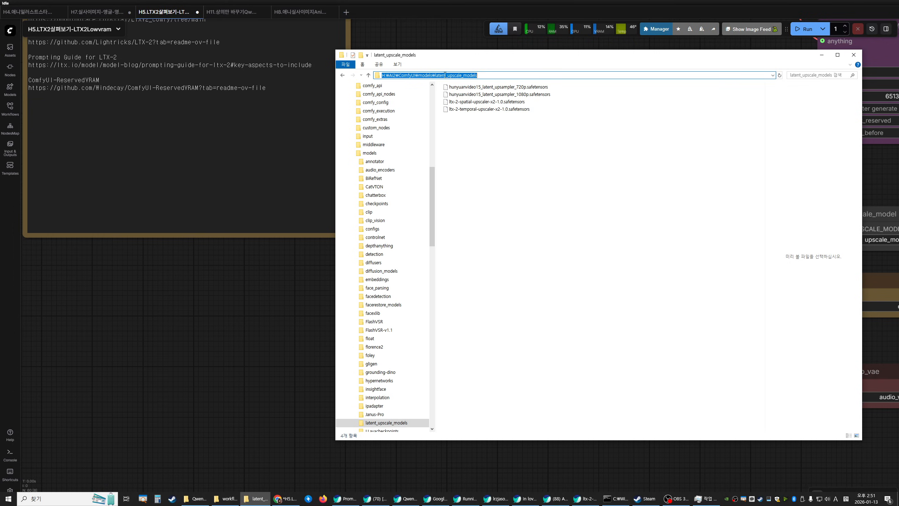
{"action": "left_click", "coordinate": [430, 75]}
{"action": "left_click_drag", "start_coordinate": [400, 75], "coordinate": [526, 80]}
{"action": "left_click", "coordinate": [822, 55]}
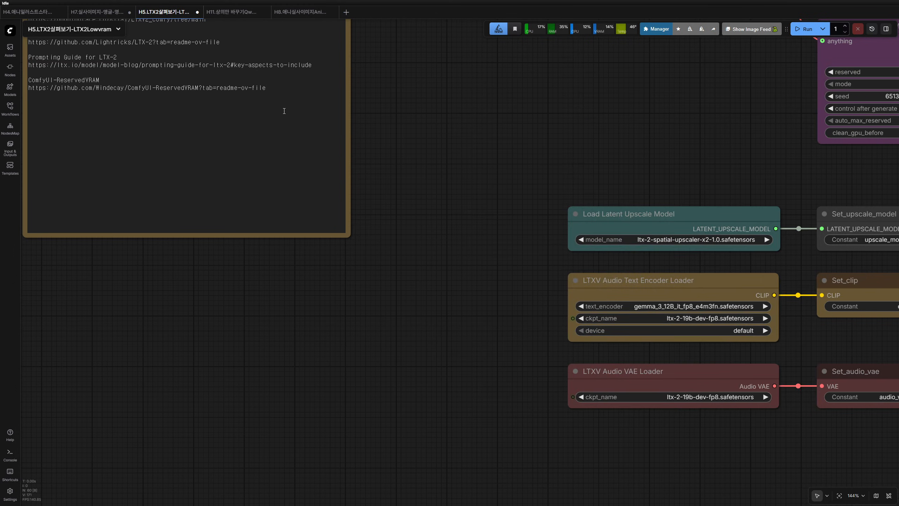
Step: Add the heading "upscale" and below it the path ComfyUI\models\latent_upscale_models at the end of the Note, separated by a blank line
{"action": "left_click", "coordinate": [103, 88]}
{"action": "left_click", "coordinate": [279, 92]}
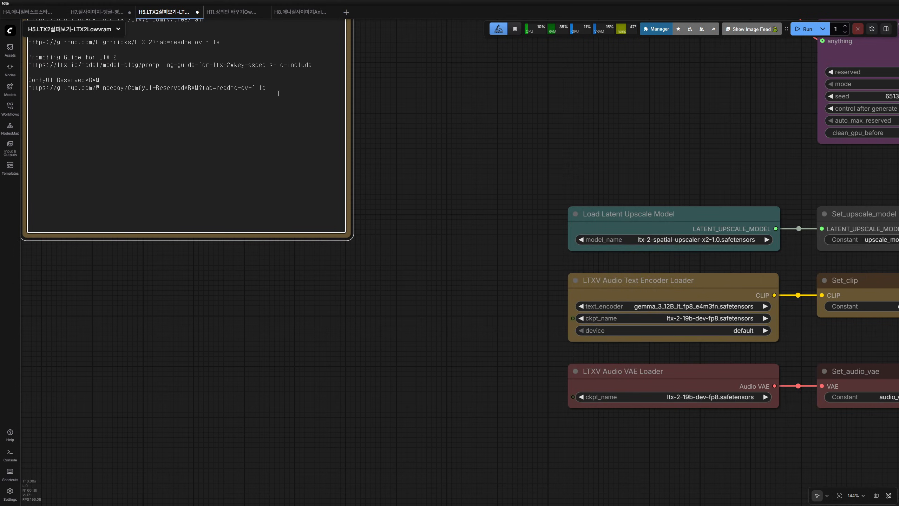
{"action": "type", "text": "ComfyUI\\models\\latent_upscale_models"}
{"action": "left_click_drag", "start_coordinate": [199, 315], "coordinate": [513, 399]}
{"action": "left_click", "coordinate": [375, 179]}
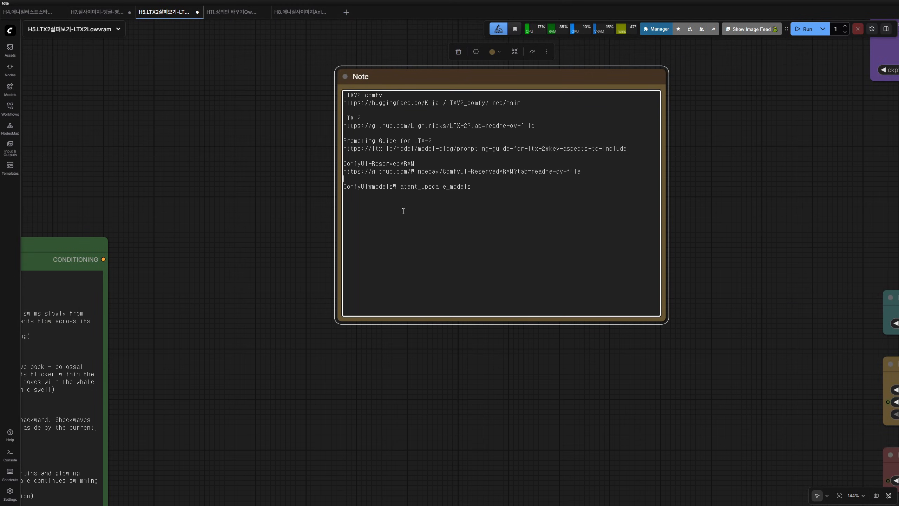
{"action": "key", "text": "Return"}
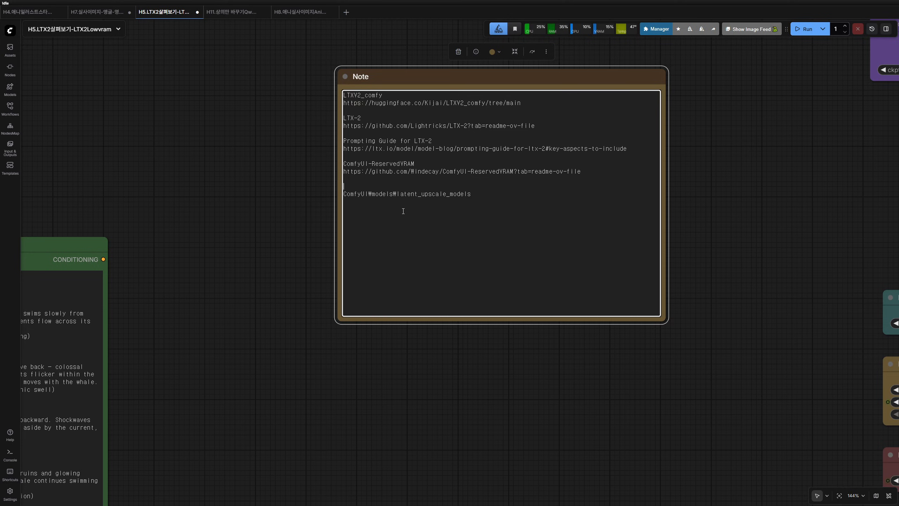
{"action": "type", "text": "upscale"}
{"action": "left_click", "coordinate": [464, 413]}
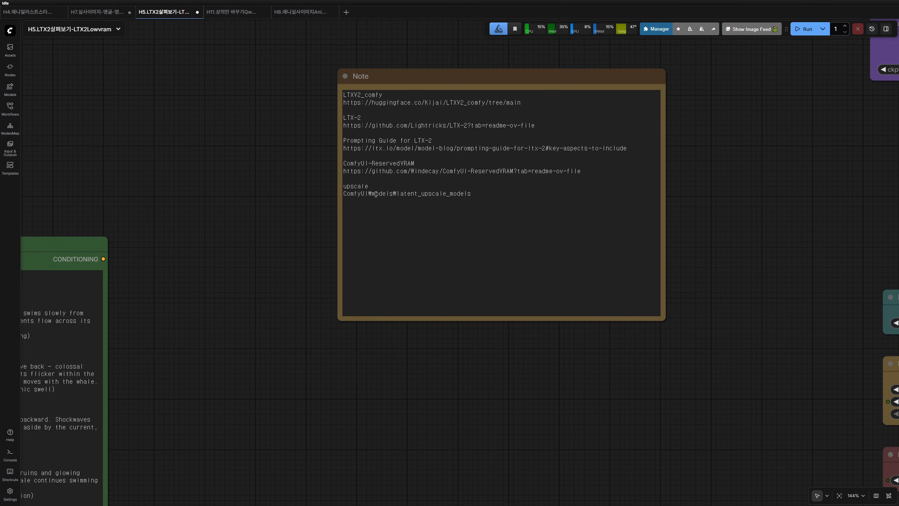
Step: Examine the text_encoder and ckpt_name model choices in the LTXV Audio Text Encoder Loader node
{"action": "left_click_drag", "start_coordinate": [758, 306], "coordinate": [338, 188]}
{"action": "scroll", "coordinate": [440, 267], "scroll_direction": "down", "scroll_amount": 1}
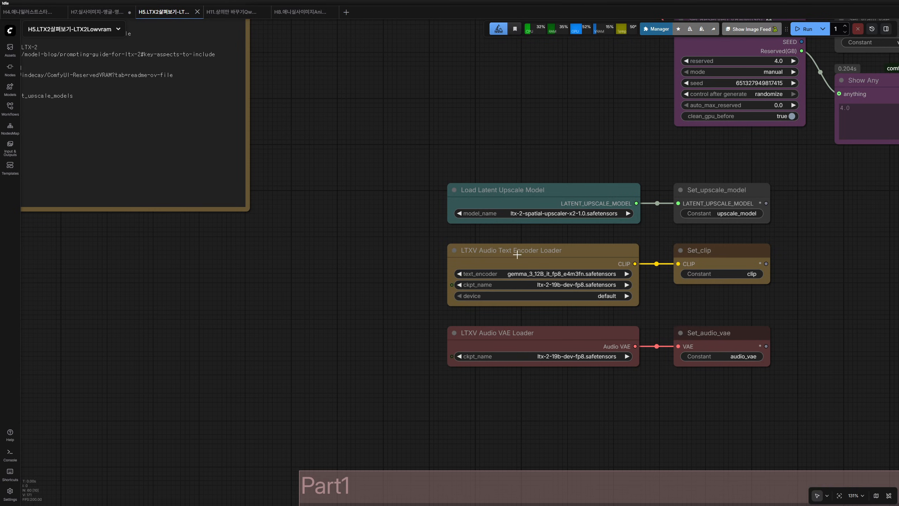
{"action": "scroll", "coordinate": [517, 254], "scroll_direction": "up", "scroll_amount": 8}
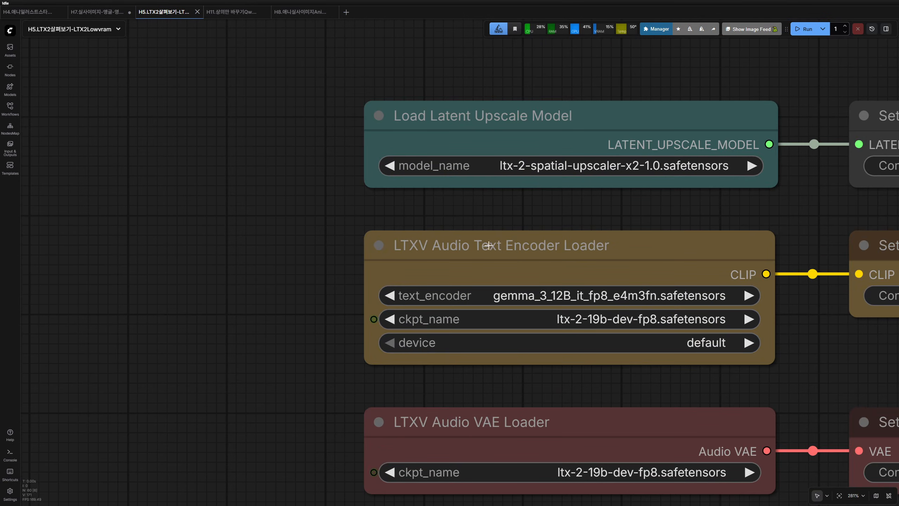
{"action": "left_click", "coordinate": [603, 296]}
{"action": "left_click", "coordinate": [655, 320]}
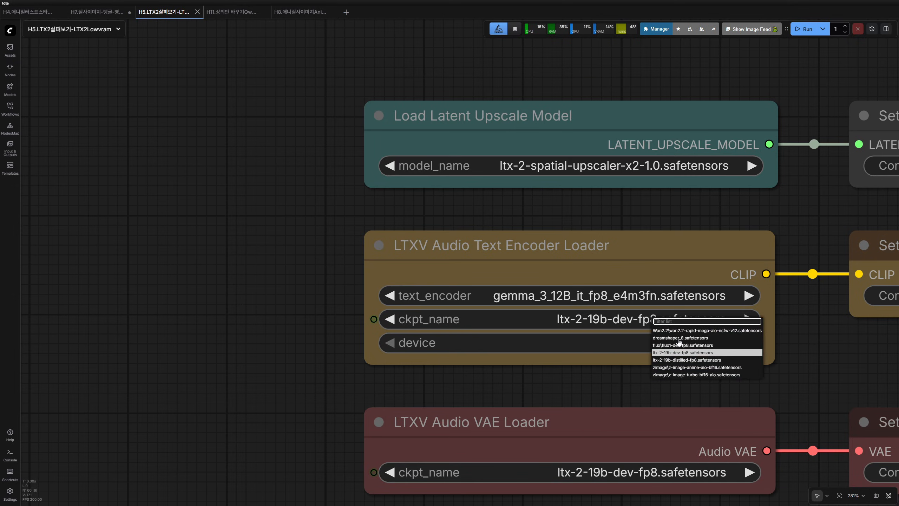
Step: Compare the ckpt_name of the Load Checkpoint node with those of the LTXV Audio Text Encoder Loader and LTXV Audio VAE Loader nodes
{"action": "scroll", "coordinate": [276, 244], "scroll_direction": "down", "scroll_amount": 8}
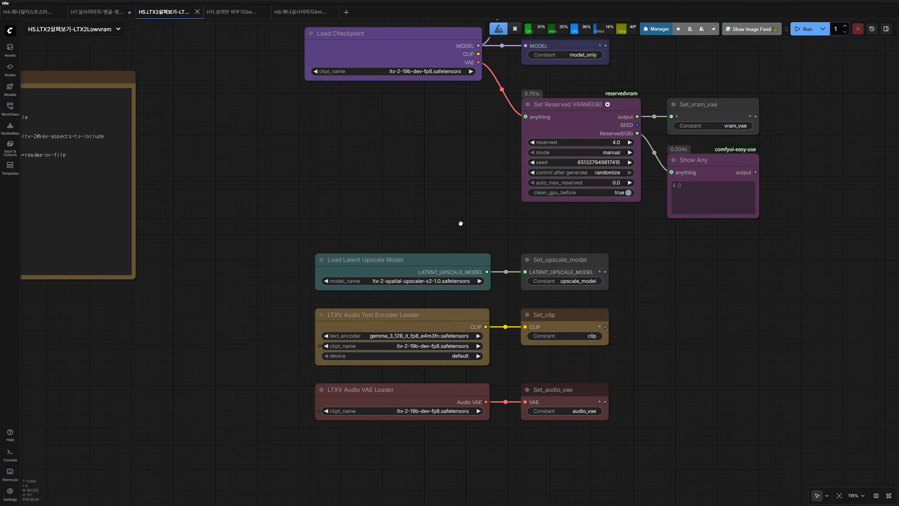
{"action": "scroll", "coordinate": [461, 223], "scroll_direction": "up", "scroll_amount": 2}
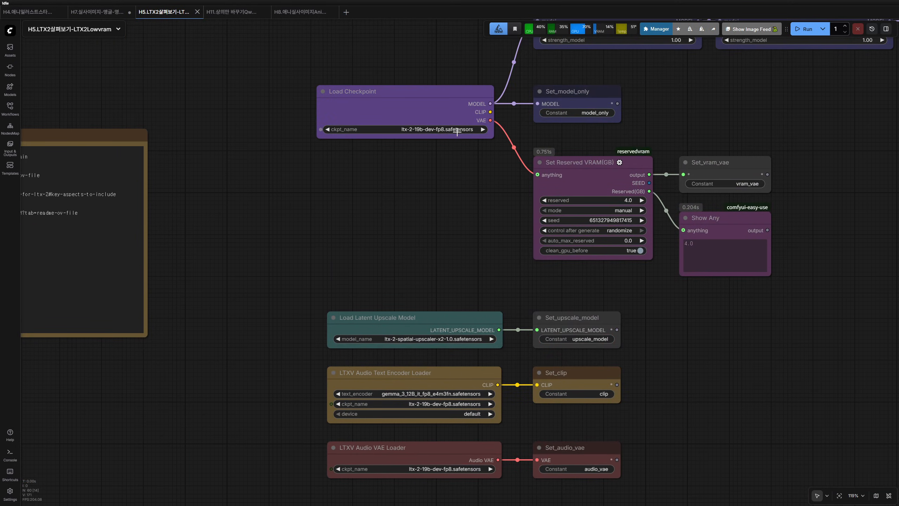
{"action": "left_click", "coordinate": [453, 406]}
{"action": "left_click_drag", "start_coordinate": [416, 471], "coordinate": [418, 472]}
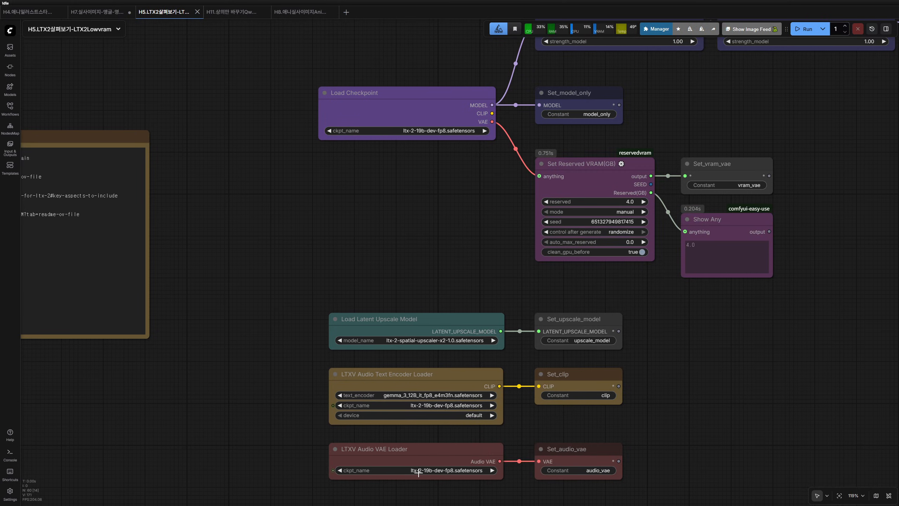
{"action": "left_click", "coordinate": [441, 469]}
{"action": "left_click", "coordinate": [246, 387]}
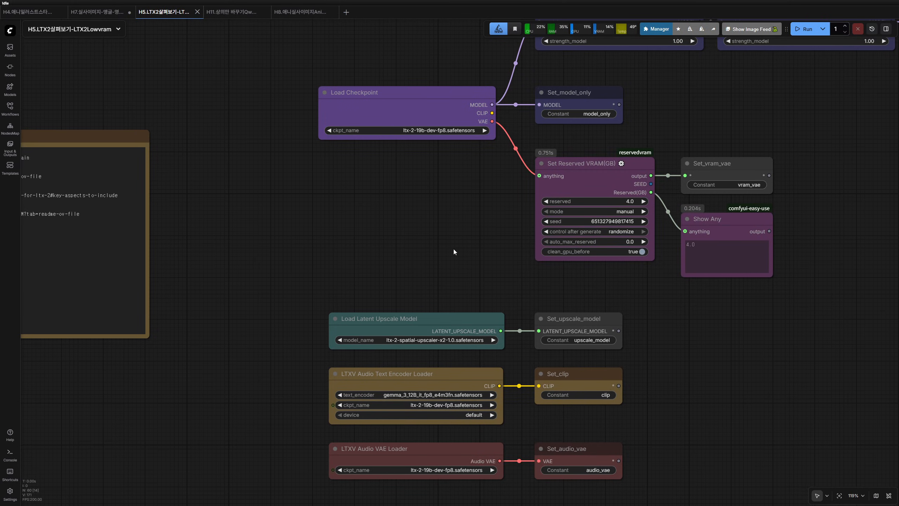
Step: Review the workflow layout from the model loaders through the prompt nodes and the Part1 and Part2 groups
{"action": "left_click_drag", "start_coordinate": [453, 251], "coordinate": [439, 143]}
{"action": "scroll", "coordinate": [748, 280], "scroll_direction": "down", "scroll_amount": 5}
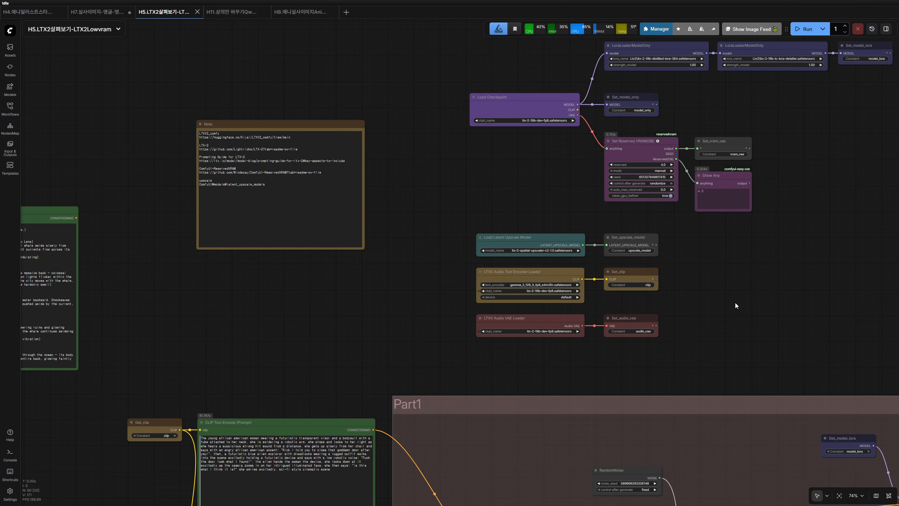
{"action": "left_click_drag", "start_coordinate": [734, 302], "coordinate": [607, 173]}
{"action": "left_click_drag", "start_coordinate": [602, 255], "coordinate": [399, 155]}
{"action": "left_click_drag", "start_coordinate": [52, 460], "coordinate": [410, 300]}
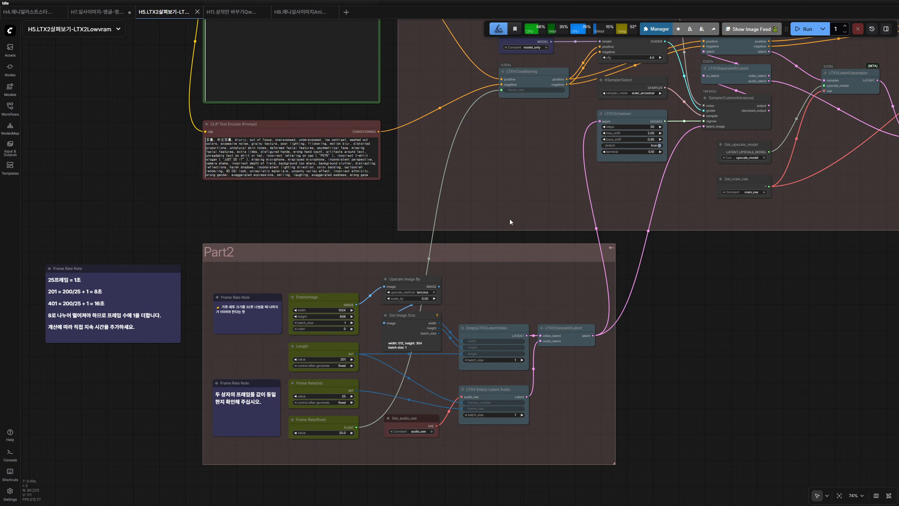
{"action": "left_click_drag", "start_coordinate": [511, 223], "coordinate": [450, 409]}
{"action": "left_click_drag", "start_coordinate": [687, 64], "coordinate": [508, 268]}
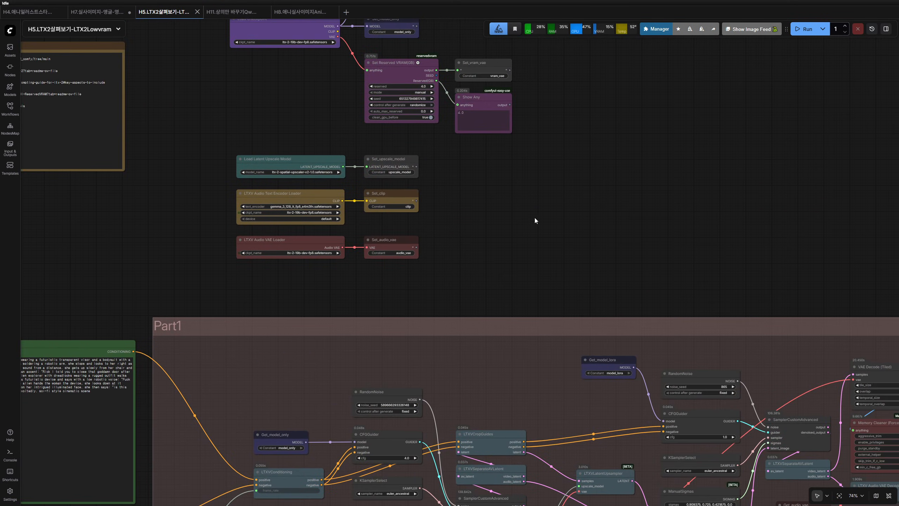
{"action": "left_click_drag", "start_coordinate": [534, 218], "coordinate": [737, 300]}
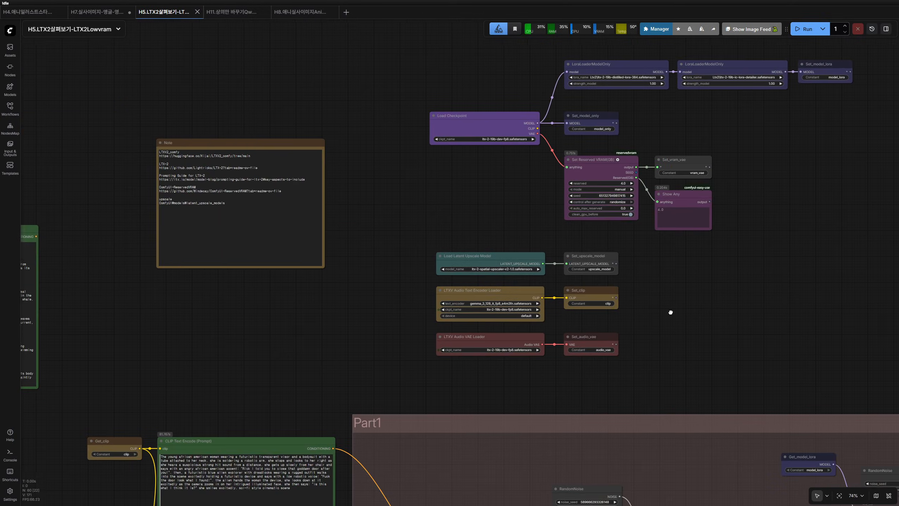
Step: Examine the ComfyUI-ReservedVRAM heading and its GitHub link in the Note
{"action": "left_click_drag", "start_coordinate": [243, 230], "coordinate": [387, 245]}
{"action": "scroll", "coordinate": [298, 230], "scroll_direction": "up", "scroll_amount": 6}
{"action": "scroll", "coordinate": [298, 234], "scroll_direction": "up", "scroll_amount": 5}
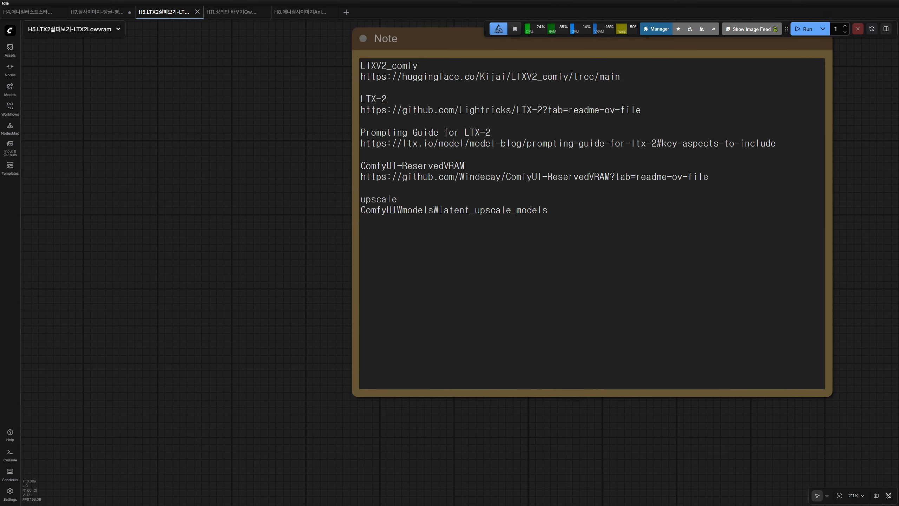
{"action": "left_click_drag", "start_coordinate": [360, 166], "coordinate": [466, 168]}
{"action": "left_click", "coordinate": [293, 200]}
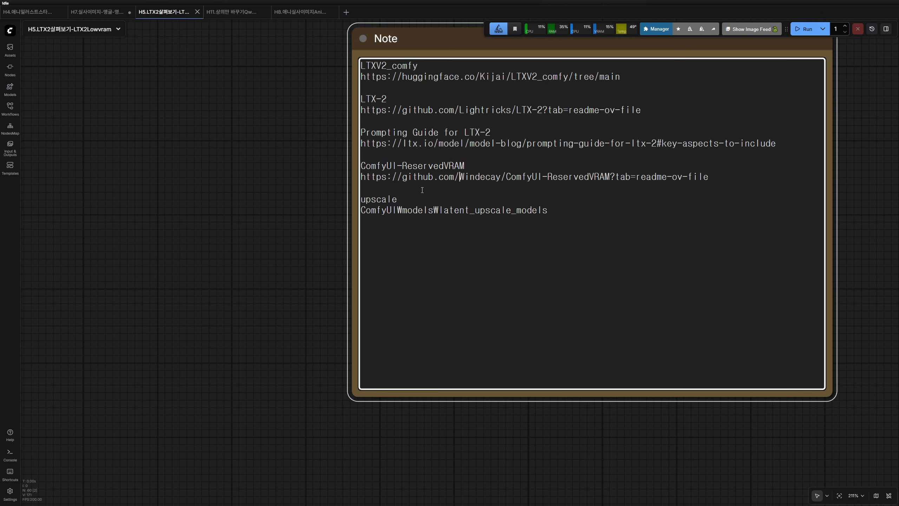
Step: Locate and select the Set Reserved VRAM(GB) node connected to the Load Checkpoint VAE output
{"action": "scroll", "coordinate": [293, 200], "scroll_direction": "down", "scroll_amount": 7}
{"action": "left_click_drag", "start_coordinate": [568, 205], "coordinate": [48, 189]}
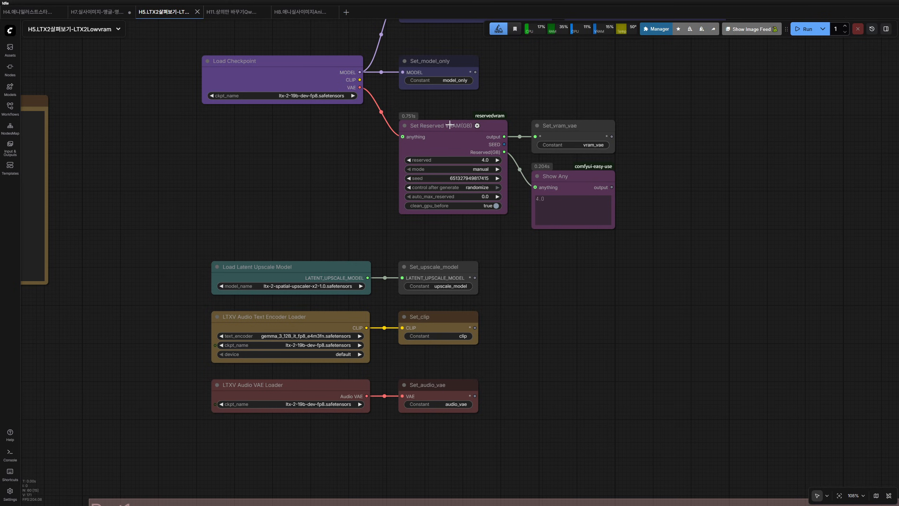
{"action": "left_click_drag", "start_coordinate": [546, 83], "coordinate": [532, 135]}
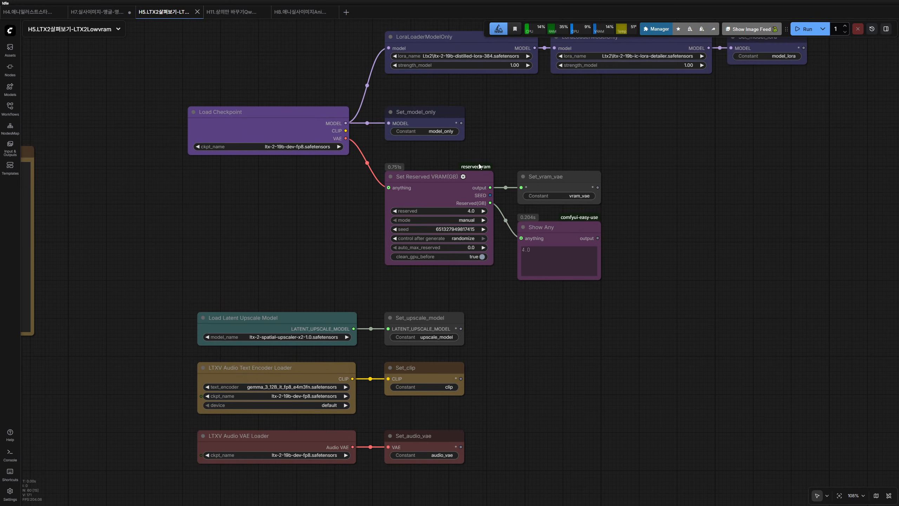
{"action": "left_click", "coordinate": [422, 178]}
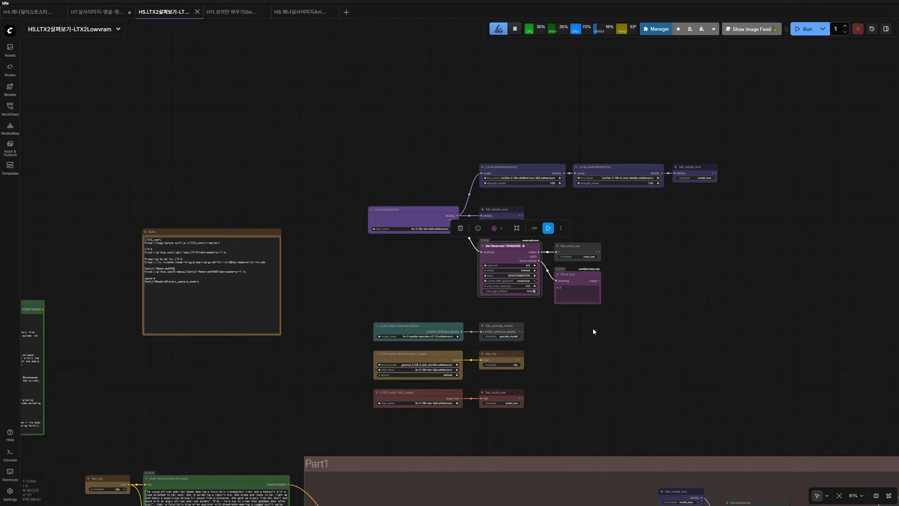
Step: Locate the Memory Cleaner (Force) node at the end of the Part1 group and view its options
{"action": "scroll", "coordinate": [593, 329], "scroll_direction": "down", "scroll_amount": 8}
{"action": "left_click_drag", "start_coordinate": [593, 329], "coordinate": [384, 154]}
{"action": "left_click_drag", "start_coordinate": [598, 377], "coordinate": [329, 211]}
{"action": "scroll", "coordinate": [328, 211], "scroll_direction": "up", "scroll_amount": 10}
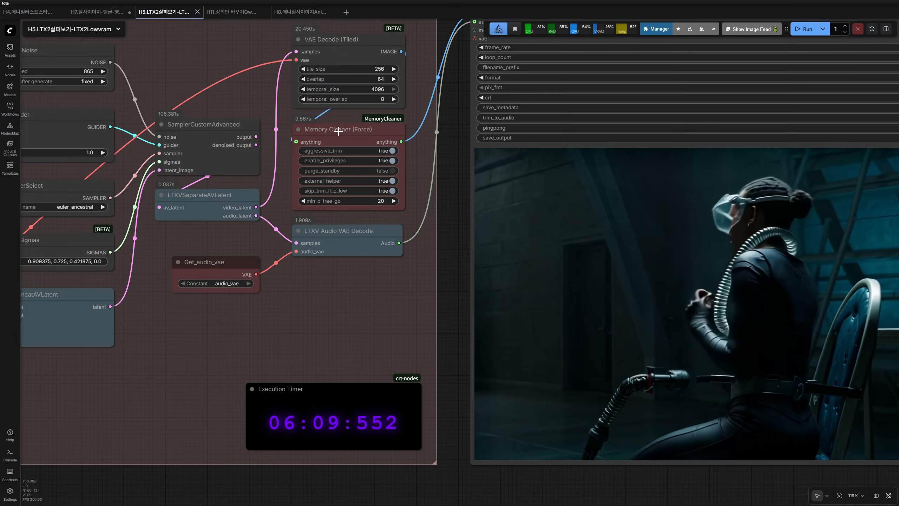
{"action": "scroll", "coordinate": [336, 145], "scroll_direction": "up", "scroll_amount": 5}
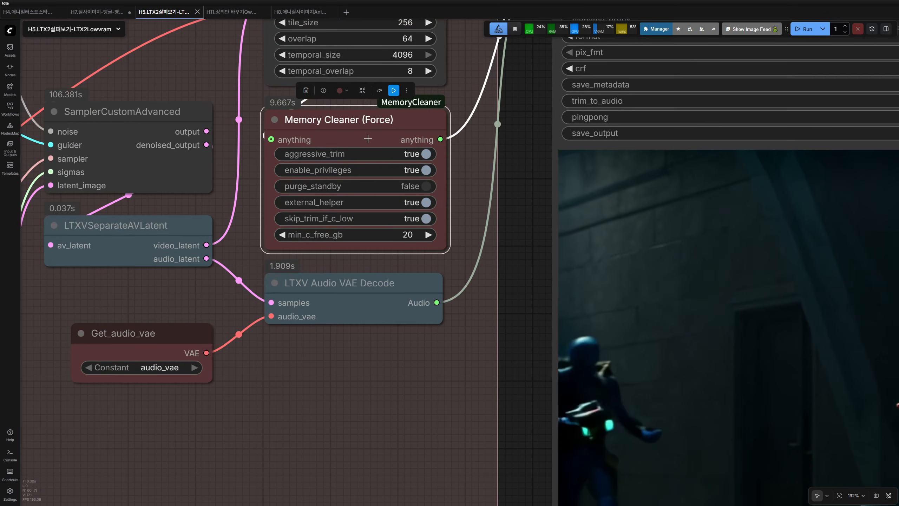
{"action": "scroll", "coordinate": [362, 145], "scroll_direction": "down", "scroll_amount": 8}
Step: Examine the reserved, mode, seed and clean_gpu_before settings of the Set Reserved VRAM(GB) node
{"action": "left_click_drag", "start_coordinate": [241, 72], "coordinate": [593, 224]}
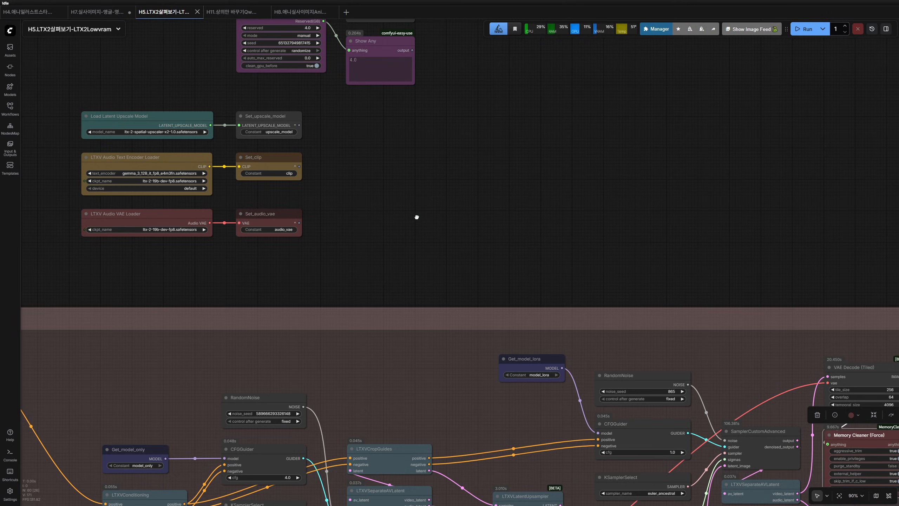
{"action": "left_click_drag", "start_coordinate": [417, 216], "coordinate": [481, 326]}
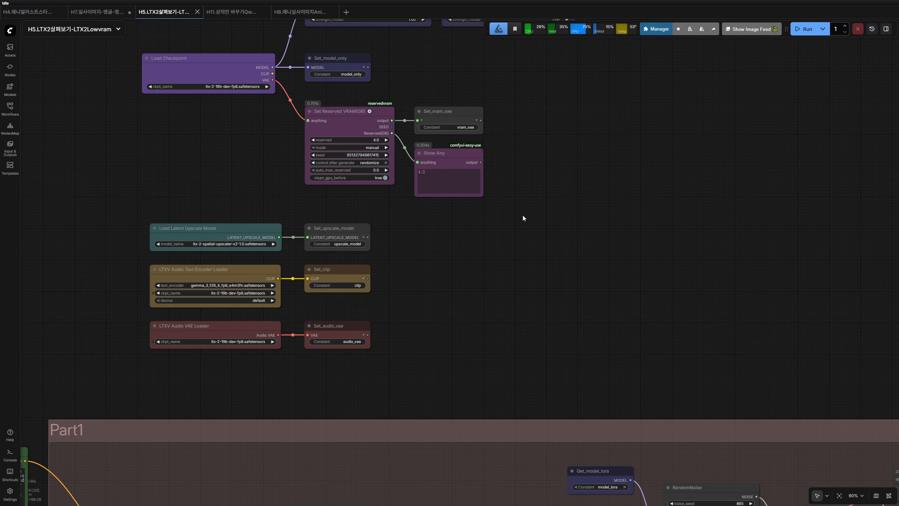
{"action": "scroll", "coordinate": [497, 250], "scroll_direction": "up", "scroll_amount": 8}
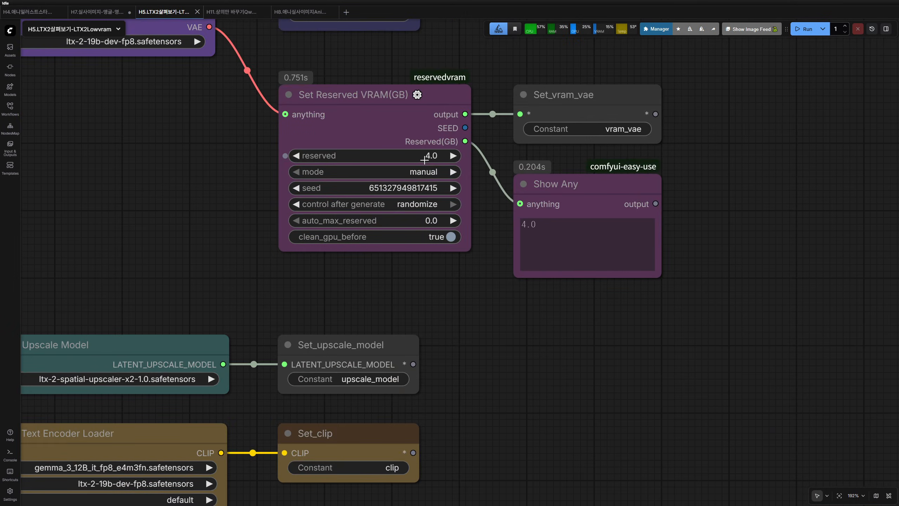
{"action": "scroll", "coordinate": [424, 160], "scroll_direction": "up", "scroll_amount": 3}
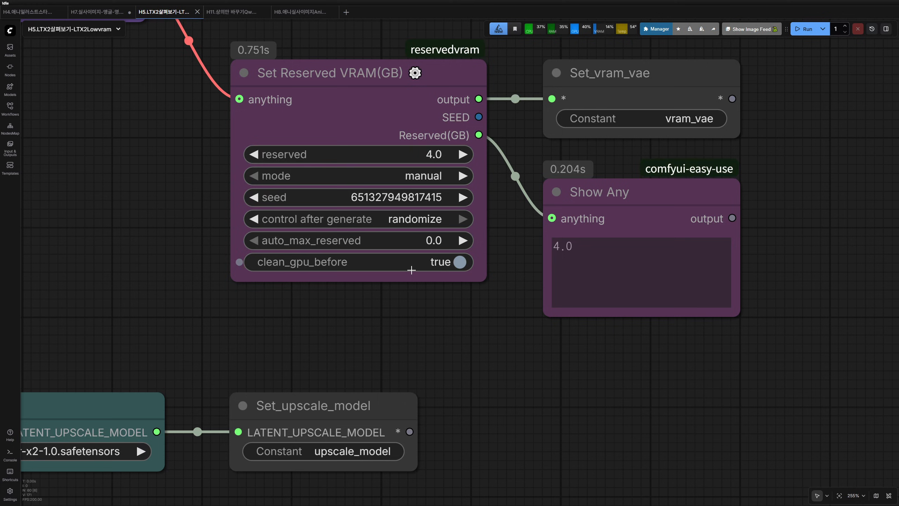
{"action": "scroll", "coordinate": [408, 306], "scroll_direction": "down", "scroll_amount": 4}
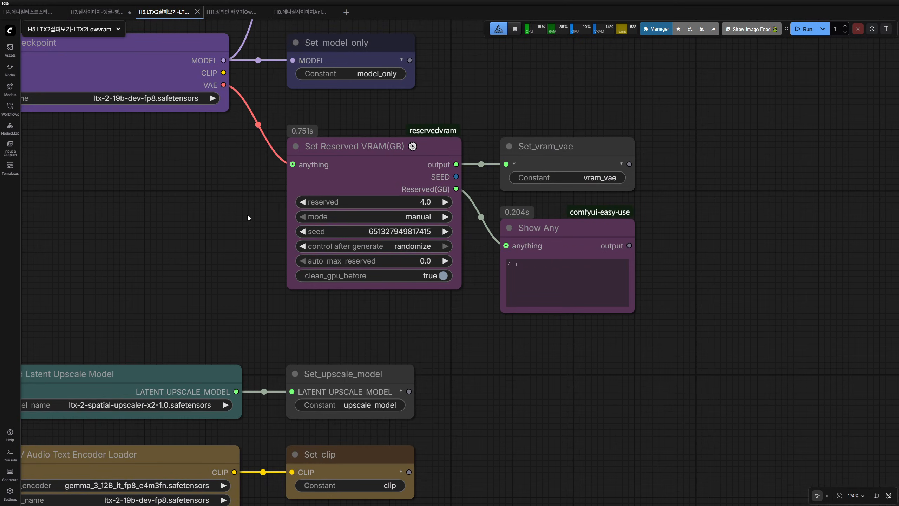
{"action": "left_click_drag", "start_coordinate": [531, 95], "coordinate": [704, 161]}
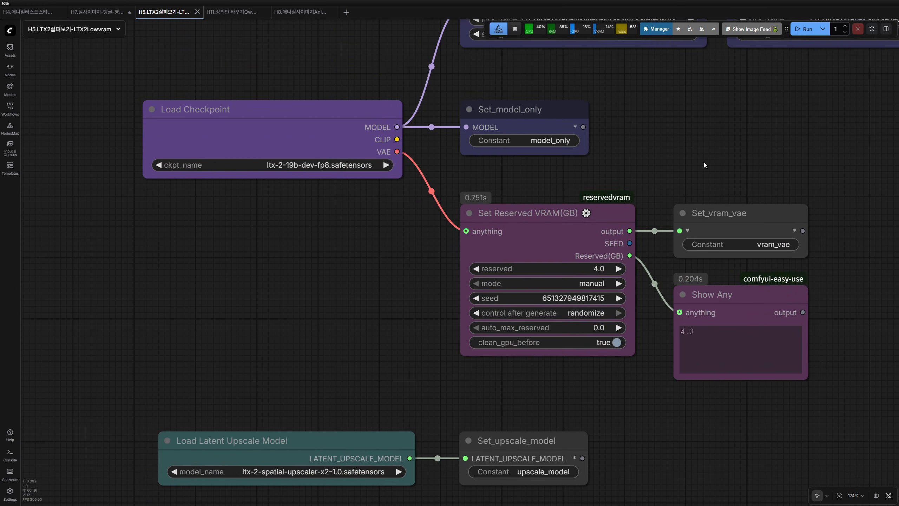
Step: Take the browser out of full screen, shrink its window and open comfyuiAI2.bat for editing in Notepad
{"action": "key", "text": "F11"}
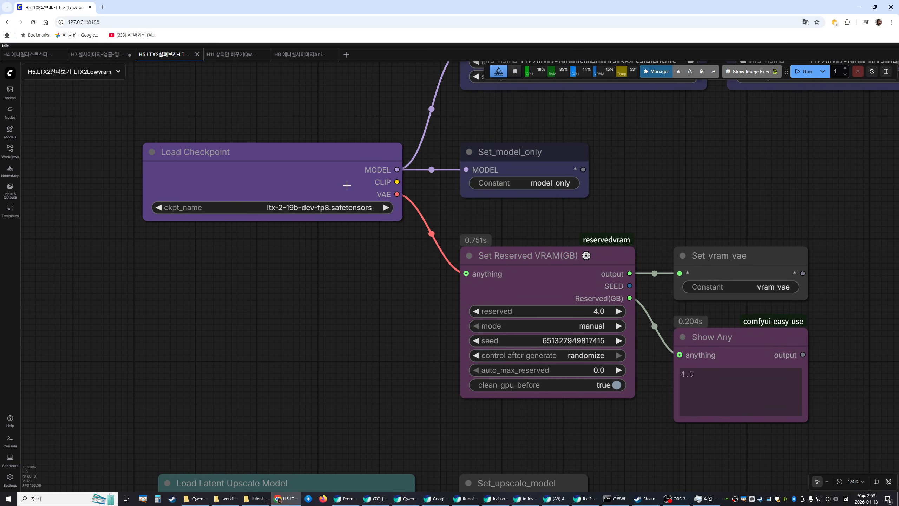
{"action": "left_click", "coordinate": [876, 7]}
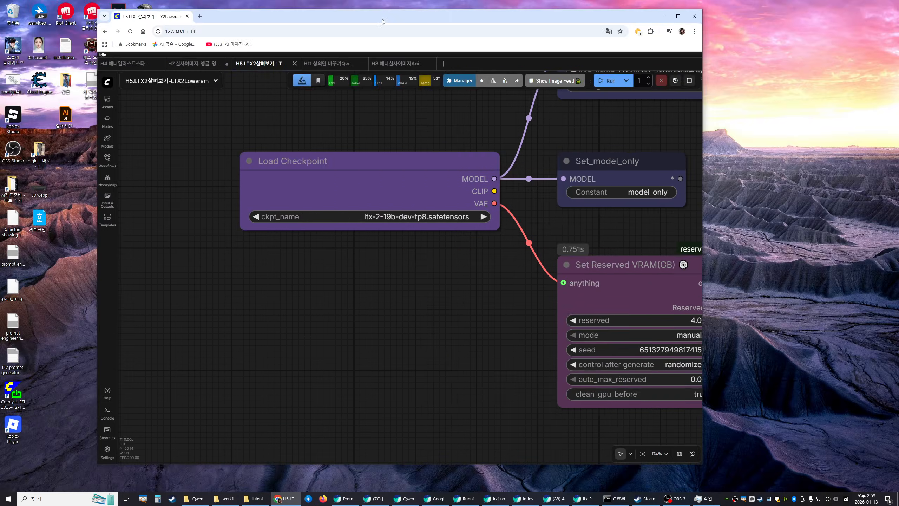
{"action": "mouse_move", "coordinate": [382, 20]}
{"action": "left_mouse_down"}
{"action": "mouse_move", "coordinate": [377, 63]}
{"action": "mouse_move", "coordinate": [383, 36]}
{"action": "left_mouse_up"}
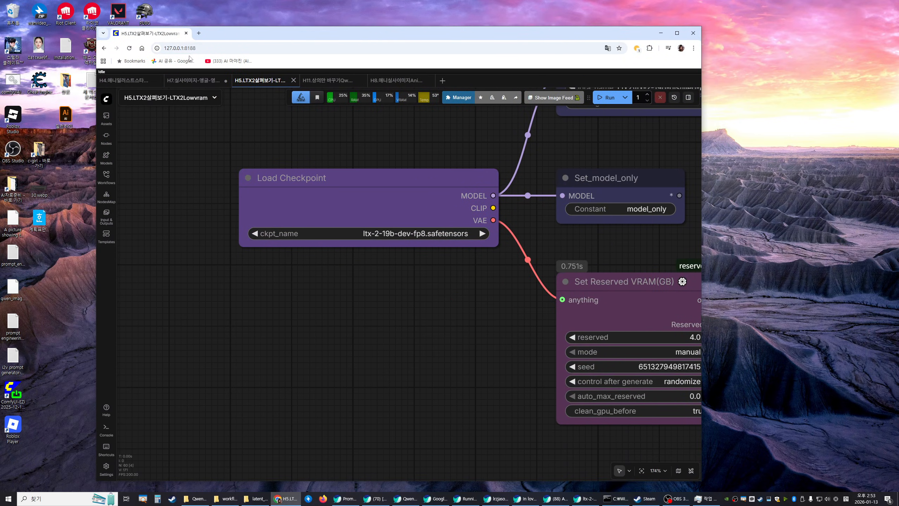
{"action": "right_click", "coordinate": [9, 81]}
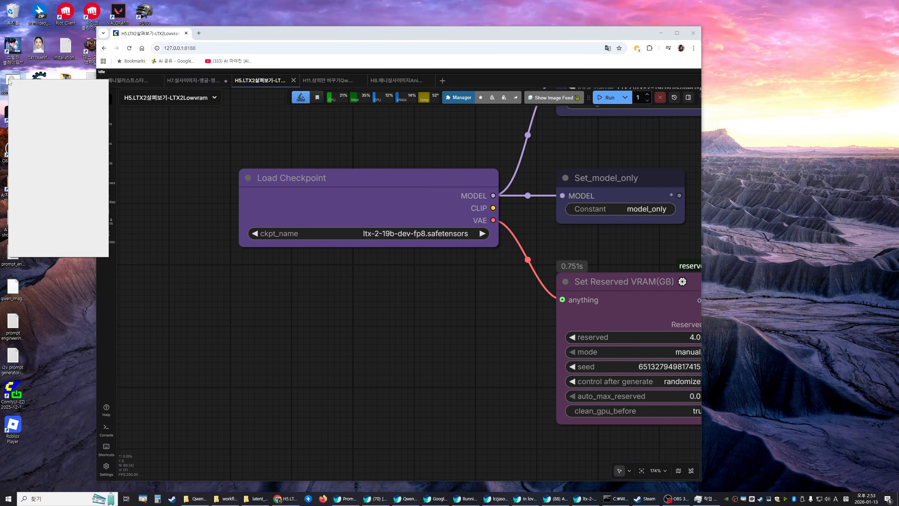
{"action": "left_click", "coordinate": [25, 93]}
{"action": "left_click_drag", "start_coordinate": [445, 101], "coordinate": [365, 97]}
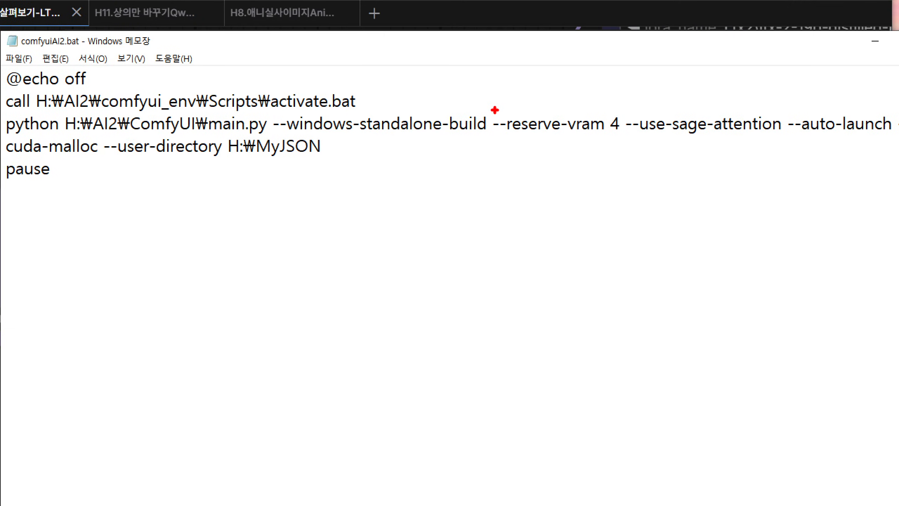
Step: Examine the --reserve-vram 4 option in the python launch line of comfyuiAI2.bat
{"action": "mouse_move", "coordinate": [489, 110]}
{"action": "left_mouse_down"}
{"action": "mouse_move", "coordinate": [506, 129]}
{"action": "mouse_move", "coordinate": [630, 145]}
{"action": "left_mouse_up"}
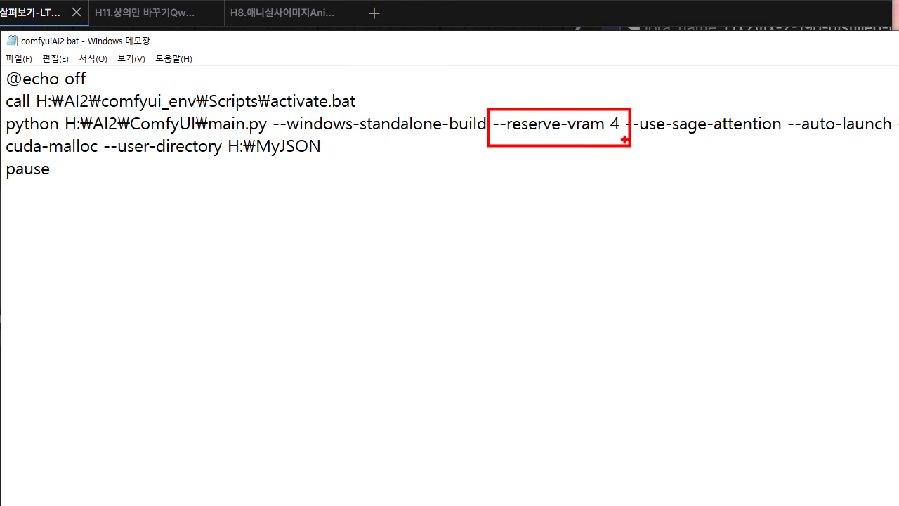
{"action": "left_click_drag", "start_coordinate": [602, 115], "coordinate": [609, 106]}
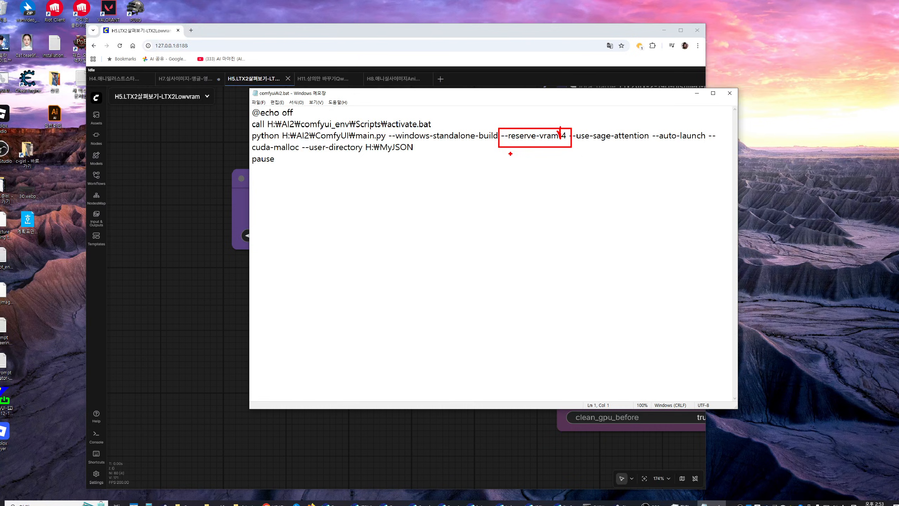
{"action": "key", "text": "Escape"}
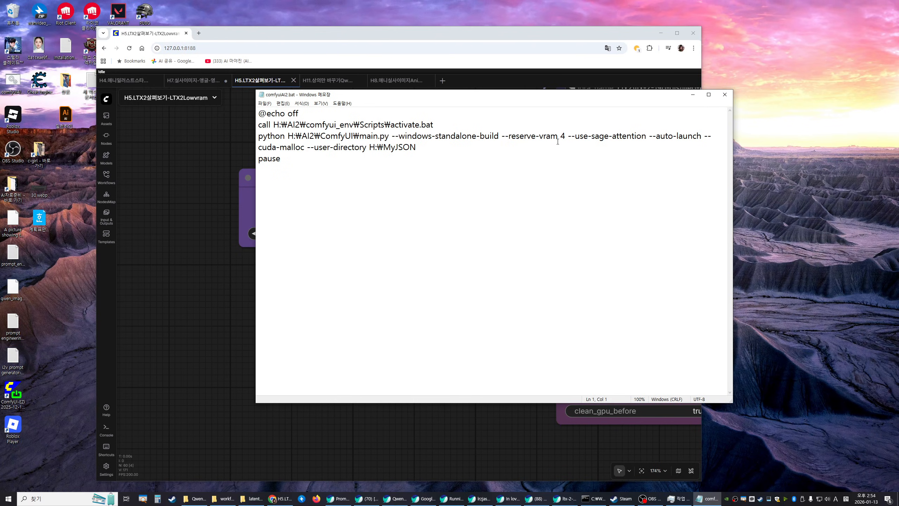
{"action": "left_click_drag", "start_coordinate": [458, 171], "coordinate": [459, 203]}
{"action": "left_click_drag", "start_coordinate": [505, 164], "coordinate": [490, 190]}
{"action": "left_click_drag", "start_coordinate": [556, 188], "coordinate": [623, 208]}
{"action": "left_click_drag", "start_coordinate": [576, 188], "coordinate": [571, 220]}
{"action": "mouse_move", "coordinate": [597, 227]}
{"action": "left_mouse_down"}
{"action": "mouse_move", "coordinate": [563, 226]}
{"action": "mouse_move", "coordinate": [580, 235]}
{"action": "left_mouse_up"}
{"action": "left_click_drag", "start_coordinate": [524, 164], "coordinate": [599, 178]}
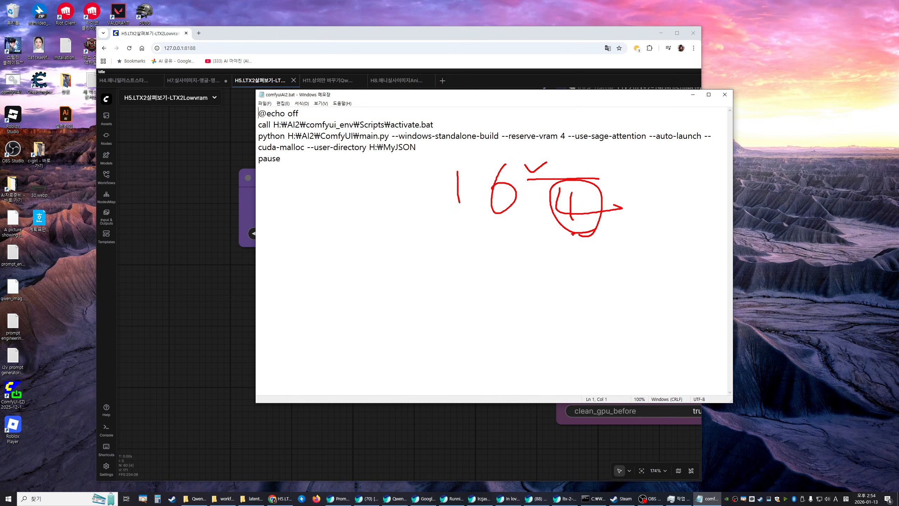
{"action": "key", "text": "Escape"}
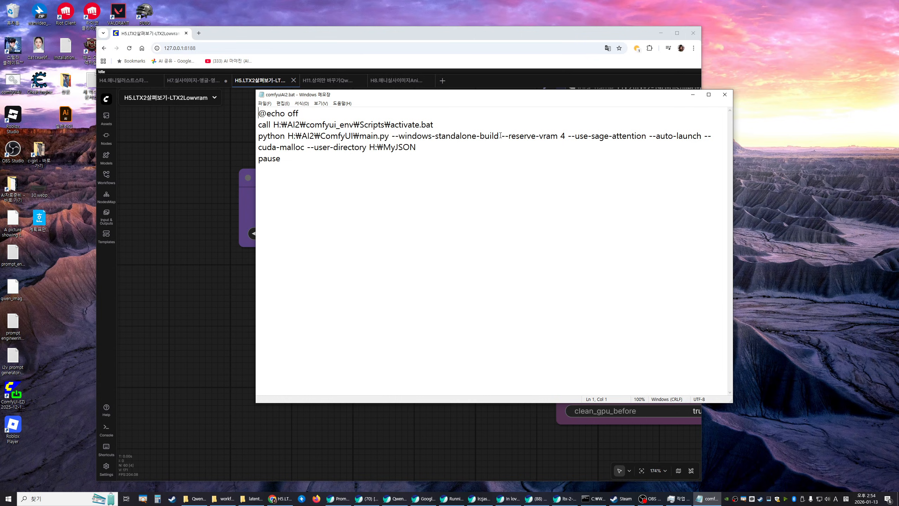
Step: Highlight the --reserve-vram argument and its value 4 in the launch line to inspect each part
{"action": "key", "text": "shift+Right"}
{"action": "left_click", "coordinate": [516, 136]}
{"action": "left_click_drag", "start_coordinate": [509, 137], "coordinate": [536, 139]}
{"action": "key", "text": "Right"}
{"action": "key", "text": "shift+Right"}
{"action": "key", "text": "shift+Right"}
{"action": "key", "text": "shift+Right"}
{"action": "key", "text": "shift+Right"}
{"action": "left_click", "coordinate": [559, 137]}
{"action": "left_click_drag", "start_coordinate": [563, 135], "coordinate": [566, 136]}
{"action": "left_click", "coordinate": [576, 168]}
Step: Close comfyuiAI2.bat and return the ComfyUI browser window to full screen
{"action": "left_click", "coordinate": [725, 94]}
{"action": "left_click", "coordinate": [677, 34]}
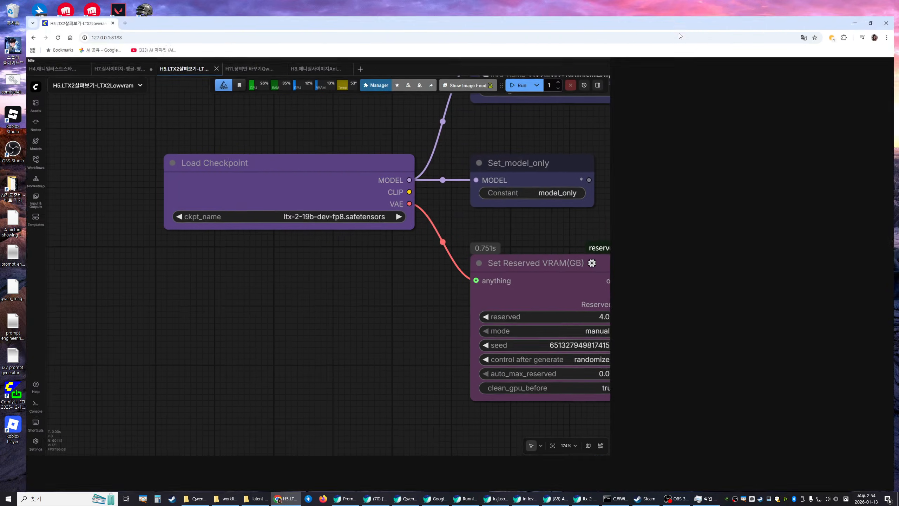
{"action": "key", "text": "F11"}
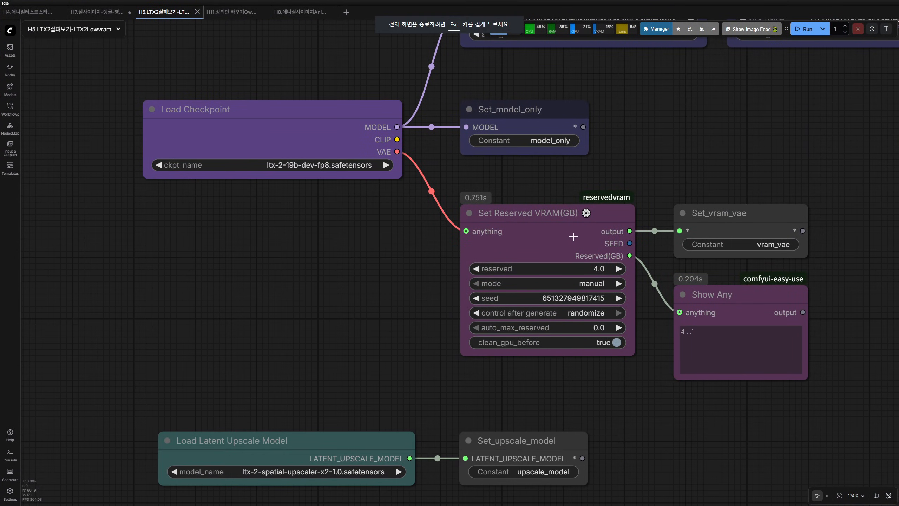
Step: Select the Memory Cleaner (Force) node in the Part1 group and examine its settings
{"action": "scroll", "coordinate": [573, 236], "scroll_direction": "down", "scroll_amount": 6}
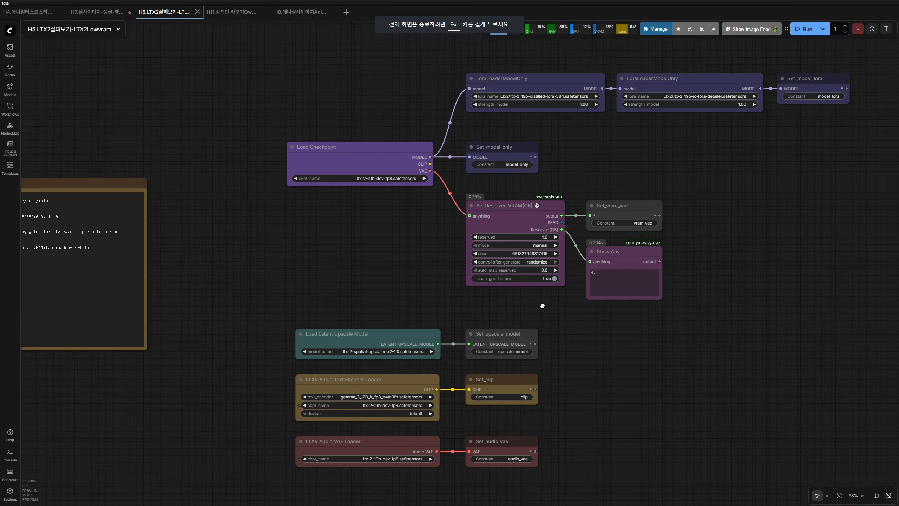
{"action": "left_click_drag", "start_coordinate": [542, 306], "coordinate": [520, 288]}
{"action": "left_click_drag", "start_coordinate": [656, 355], "coordinate": [461, 146]}
{"action": "scroll", "coordinate": [461, 146], "scroll_direction": "down", "scroll_amount": 4}
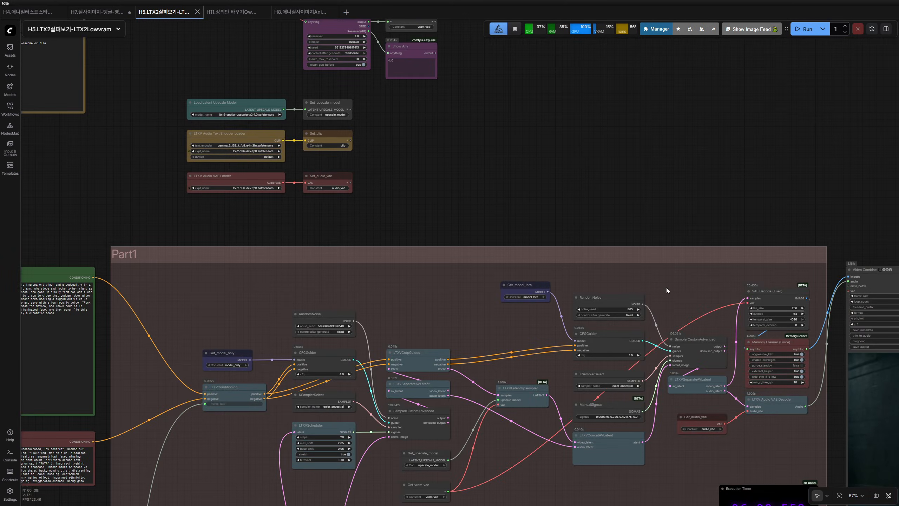
{"action": "left_click_drag", "start_coordinate": [666, 287], "coordinate": [441, 154]}
{"action": "scroll", "coordinate": [595, 227], "scroll_direction": "up", "scroll_amount": 10}
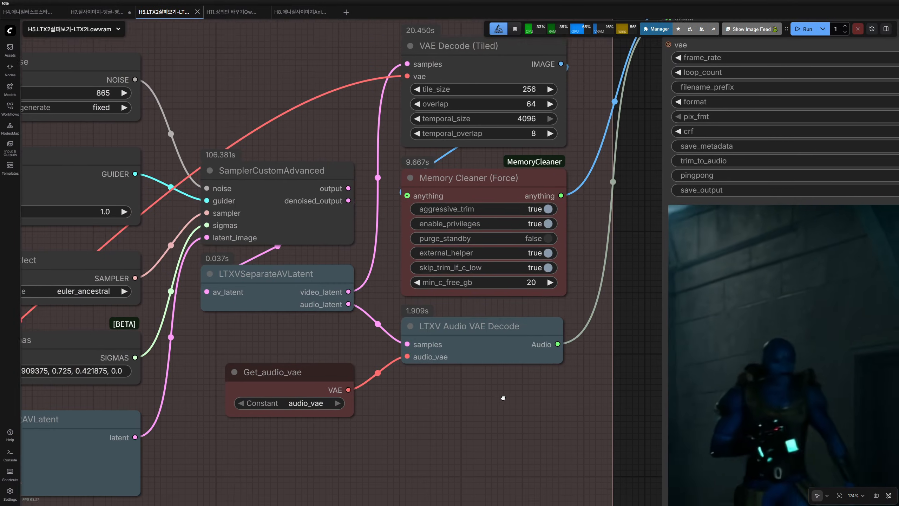
{"action": "left_click_drag", "start_coordinate": [502, 398], "coordinate": [491, 380]}
{"action": "left_click", "coordinate": [454, 171]}
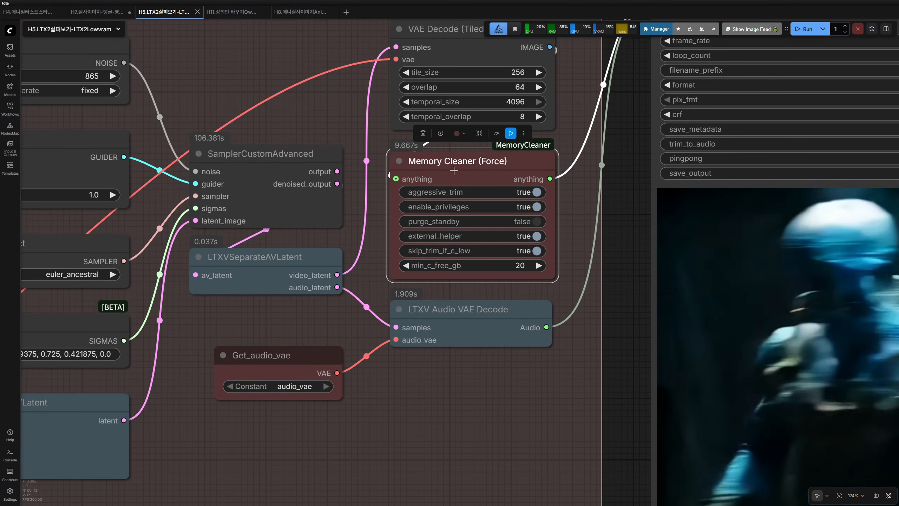
Step: Select the VAE Decode (Tiled) node and examine its tile and temporal settings
{"action": "left_click_drag", "start_coordinate": [360, 117], "coordinate": [345, 193]}
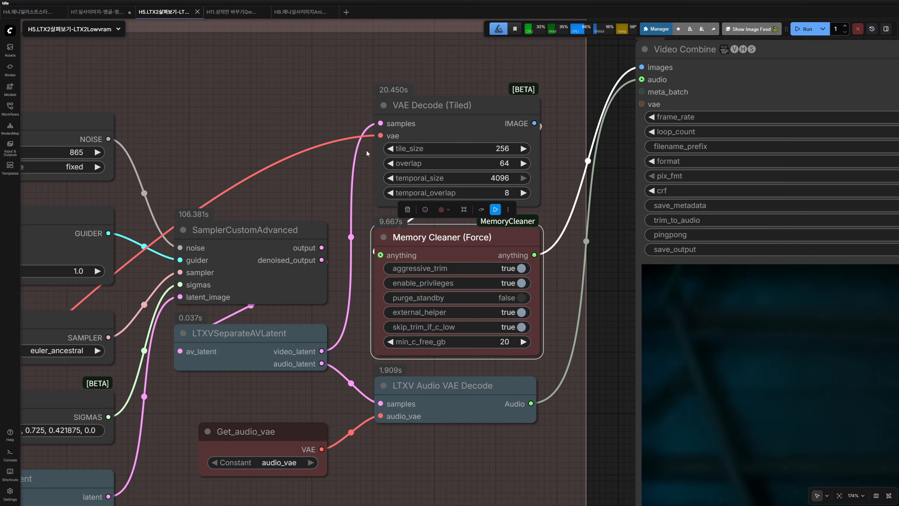
{"action": "left_click", "coordinate": [453, 105]}
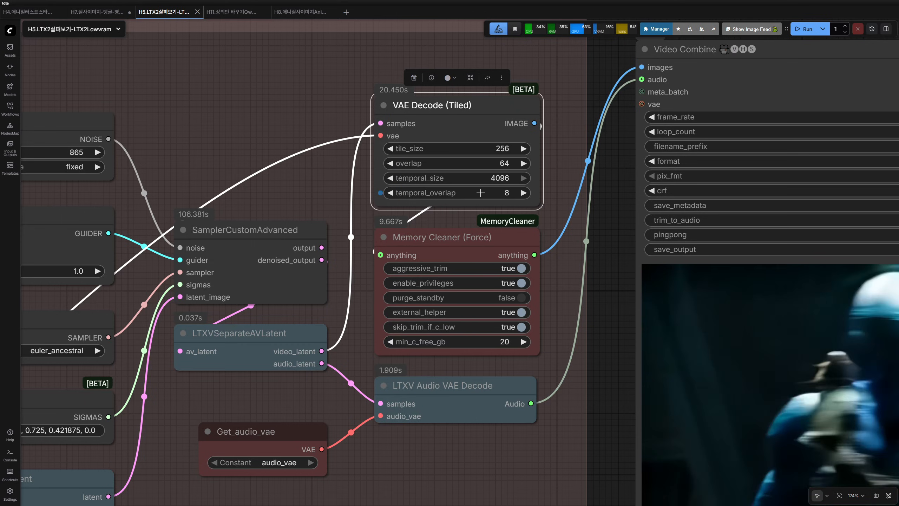
{"action": "scroll", "coordinate": [505, 192], "scroll_direction": "down", "scroll_amount": 3}
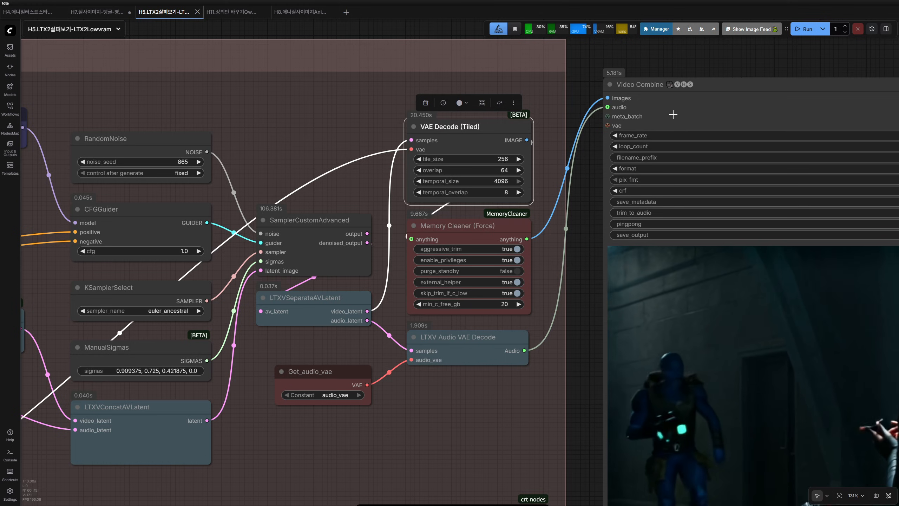
Step: Select the LTXVCropGuides node in the Part1 group to trace its connections
{"action": "scroll", "coordinate": [546, 255], "scroll_direction": "down", "scroll_amount": 4}
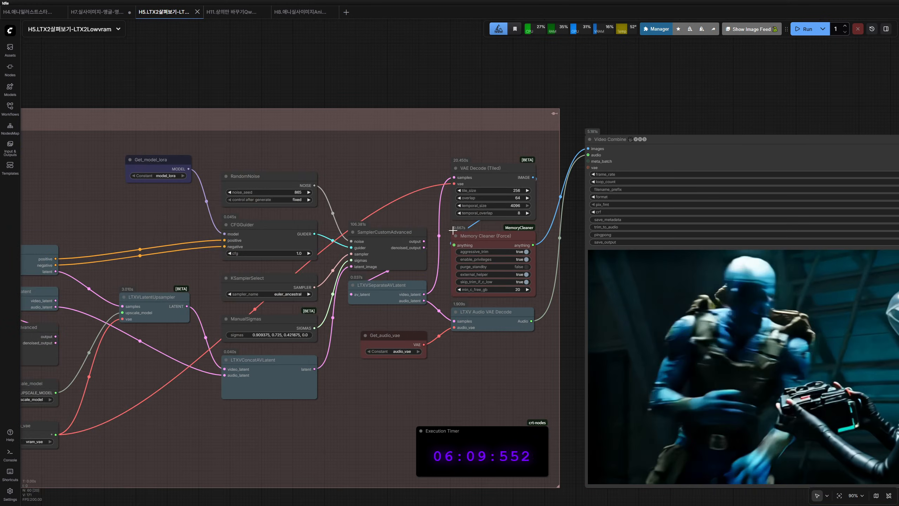
{"action": "scroll", "coordinate": [701, 125], "scroll_direction": "left", "scroll_amount": 10}
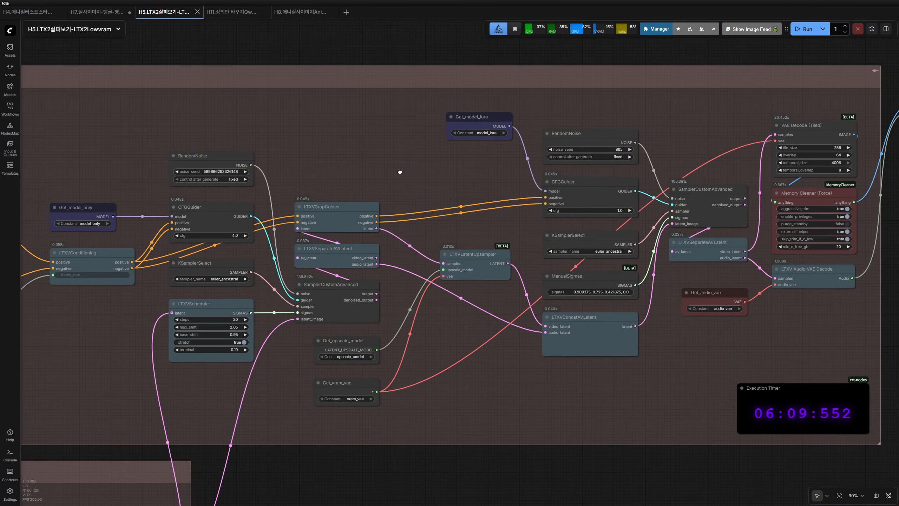
{"action": "left_click", "coordinate": [336, 207]}
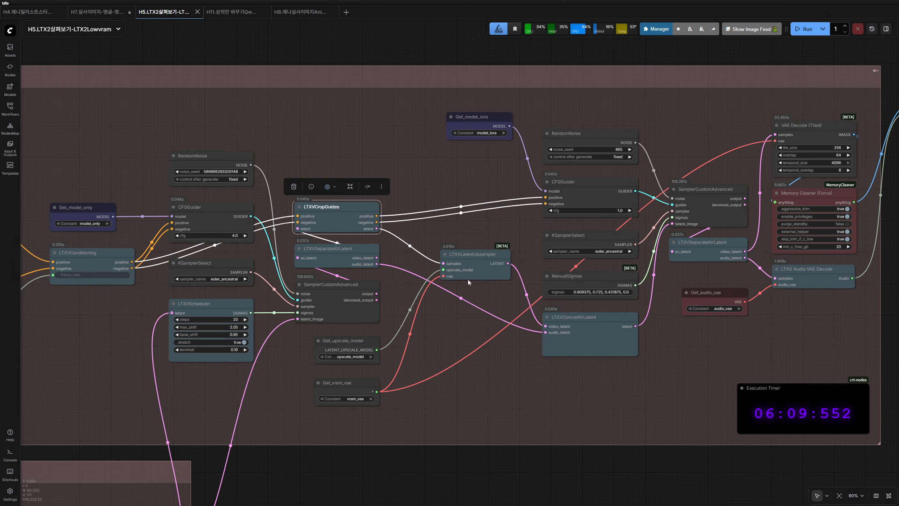
Step: Deselect the LTXVCropGuides node and compare the first and second sampling stages in the Part1 group
{"action": "scroll", "coordinate": [648, 355], "scroll_direction": "left", "scroll_amount": 4}
{"action": "scroll", "coordinate": [648, 355], "scroll_direction": "down", "scroll_amount": 2}
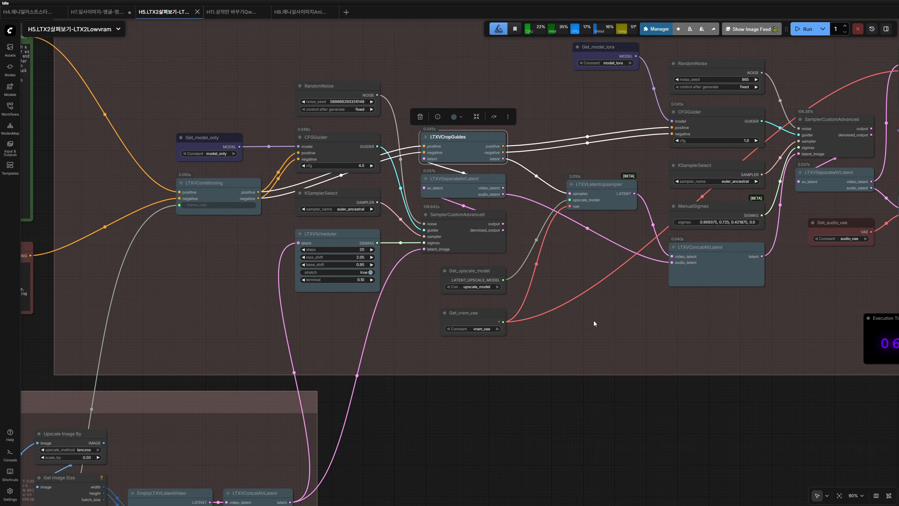
{"action": "scroll", "coordinate": [593, 320], "scroll_direction": "down", "scroll_amount": 3}
{"action": "left_click", "coordinate": [593, 323]}
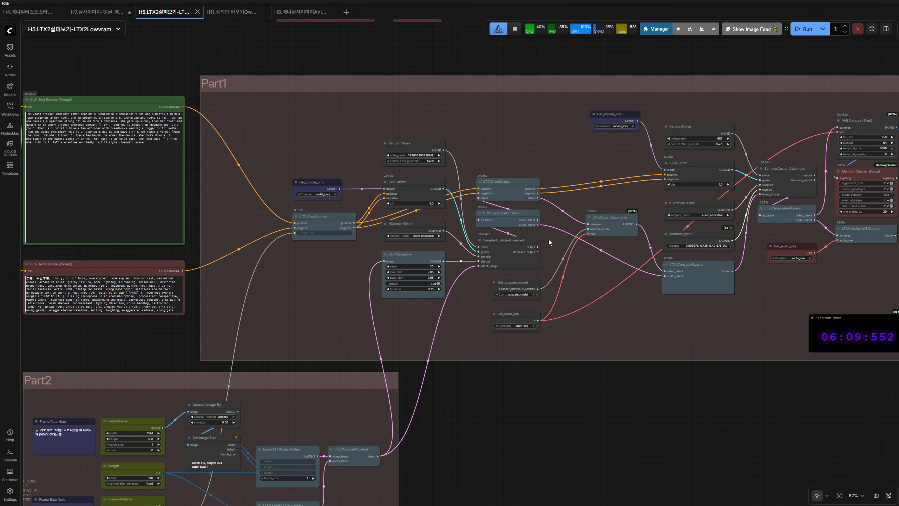
{"action": "scroll", "coordinate": [437, 309], "scroll_direction": "right", "scroll_amount": 4}
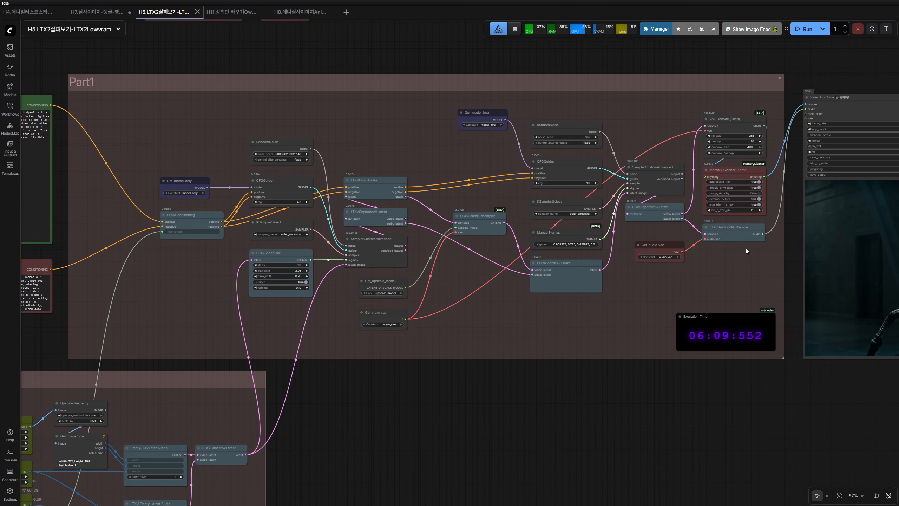
{"action": "mouse_move", "coordinate": [403, 268]}
{"action": "left_mouse_down"}
{"action": "mouse_move", "coordinate": [446, 291]}
{"action": "mouse_move", "coordinate": [392, 341]}
{"action": "left_mouse_up"}
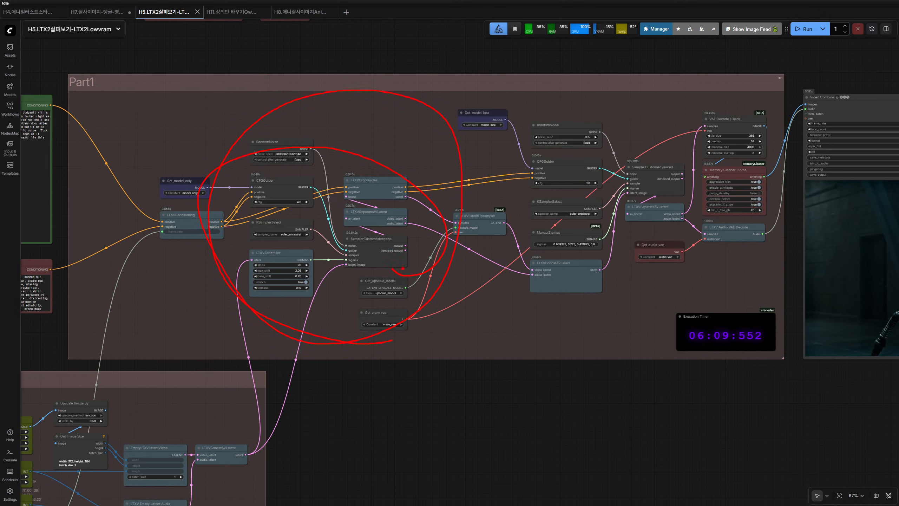
{"action": "left_click_drag", "start_coordinate": [676, 309], "coordinate": [647, 301]}
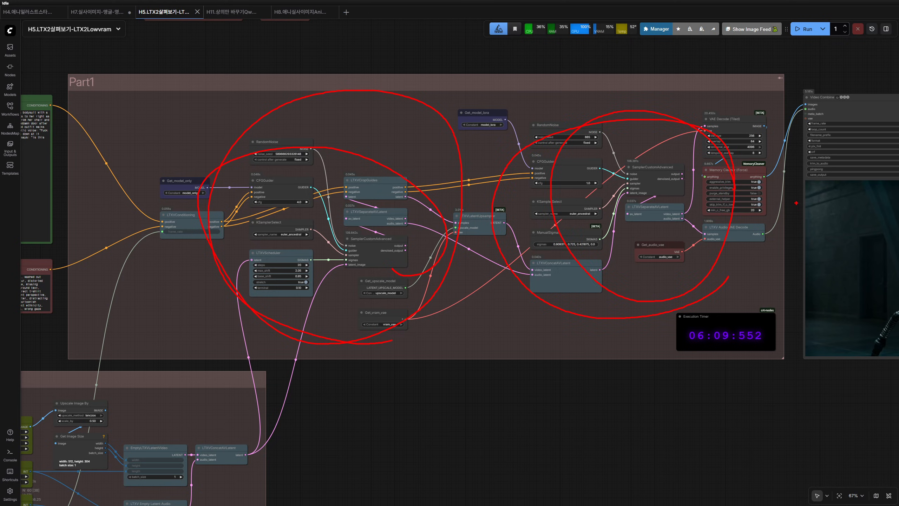
{"action": "key", "text": "Escape"}
Step: Examine the image size, length and frame rate nodes feeding the empty latents in the Part2 group
{"action": "left_click_drag", "start_coordinate": [510, 373], "coordinate": [696, 358]}
{"action": "left_click_drag", "start_coordinate": [522, 438], "coordinate": [688, 200]}
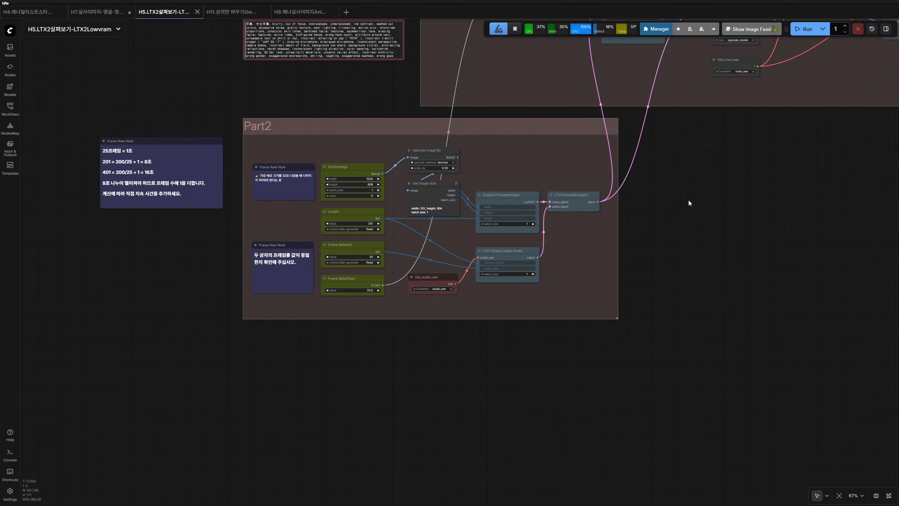
{"action": "scroll", "coordinate": [340, 239], "scroll_direction": "up", "scroll_amount": 9}
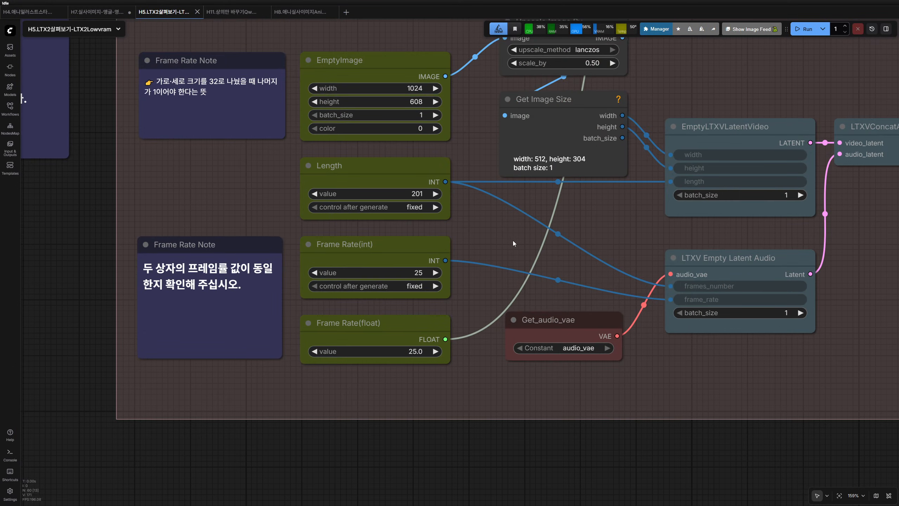
{"action": "scroll", "coordinate": [514, 243], "scroll_direction": "down", "scroll_amount": 9}
Step: Trace the Part1 connections from LTXVConditioning through the first sampler to the latent upsampler and second sampling stage
{"action": "left_click_drag", "start_coordinate": [634, 124], "coordinate": [490, 229]}
{"action": "scroll", "coordinate": [490, 229], "scroll_direction": "up", "scroll_amount": 4}
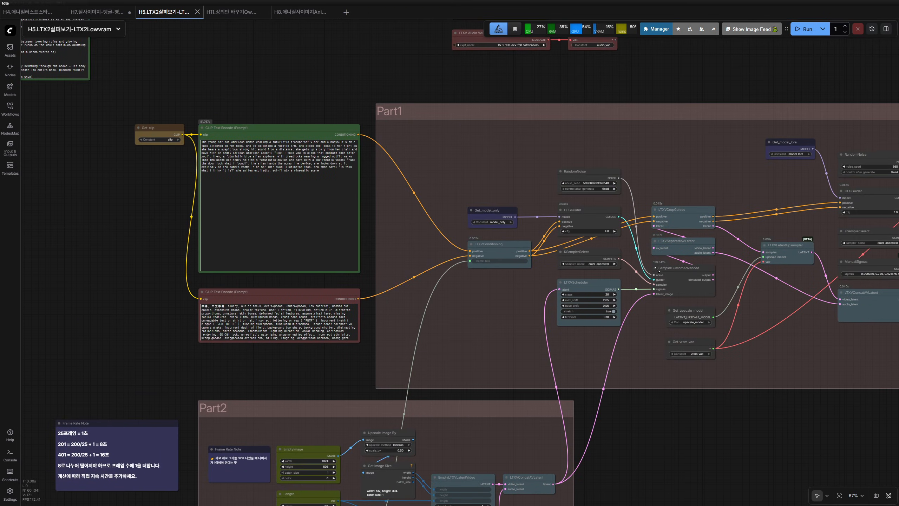
{"action": "left_click_drag", "start_coordinate": [514, 286], "coordinate": [407, 245]}
{"action": "scroll", "coordinate": [406, 240], "scroll_direction": "up", "scroll_amount": 6}
{"action": "scroll", "coordinate": [406, 239], "scroll_direction": "up", "scroll_amount": 3}
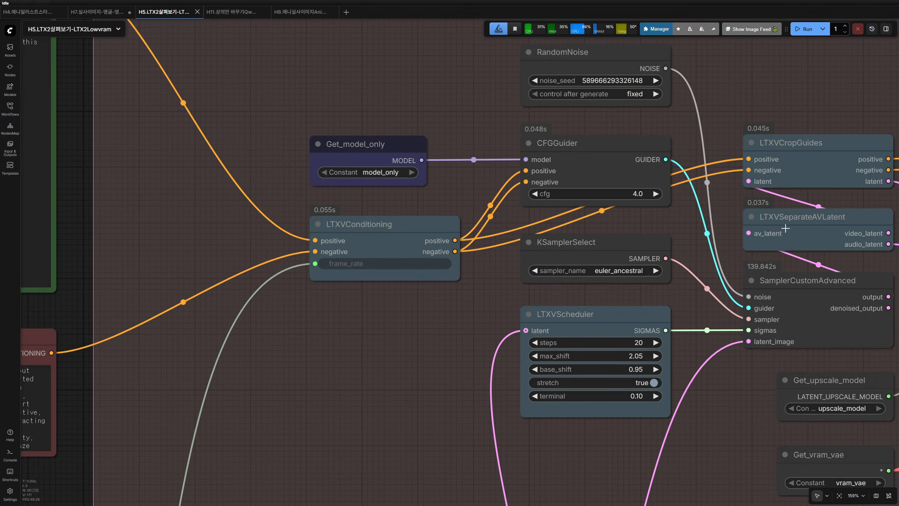
{"action": "scroll", "coordinate": [785, 229], "scroll_direction": "down", "scroll_amount": 6}
{"action": "left_click_drag", "start_coordinate": [825, 113], "coordinate": [625, 48]}
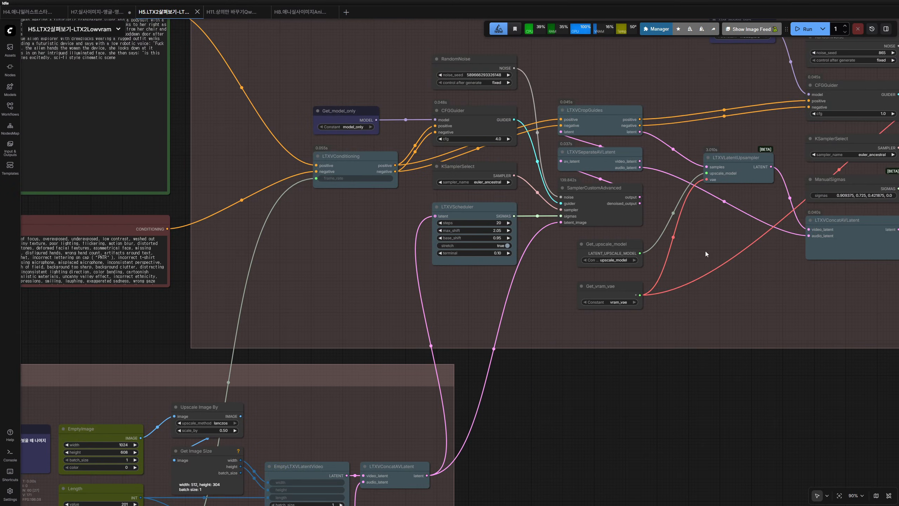
{"action": "scroll", "coordinate": [722, 224], "scroll_direction": "down", "scroll_amount": 2}
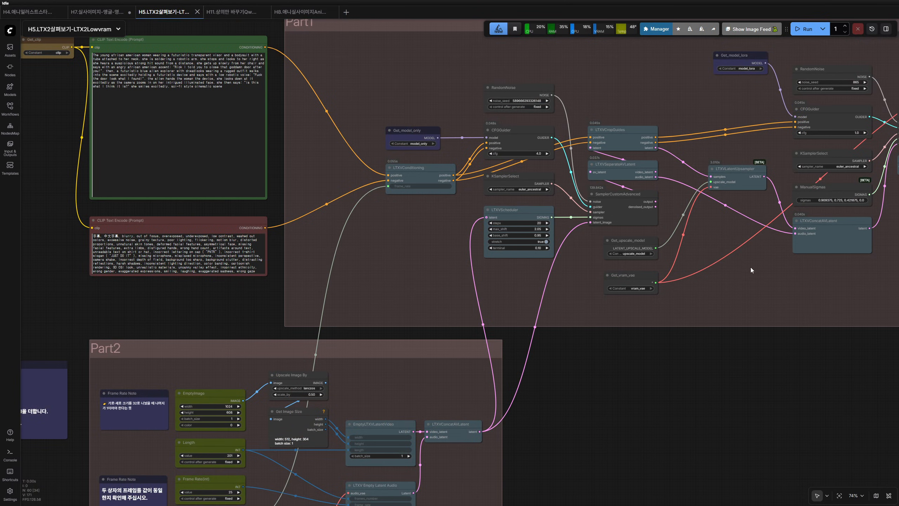
{"action": "left_click_drag", "start_coordinate": [752, 275], "coordinate": [630, 307]}
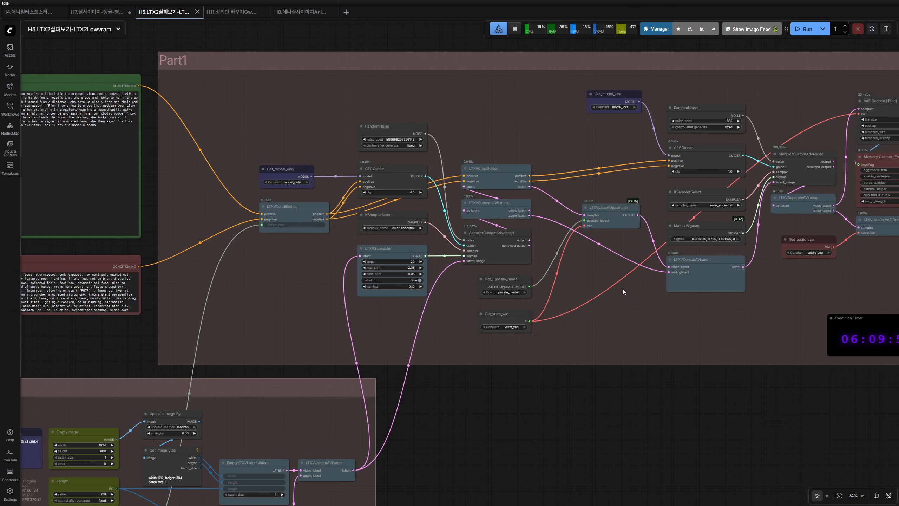
{"action": "left_click_drag", "start_coordinate": [600, 143], "coordinate": [534, 114]}
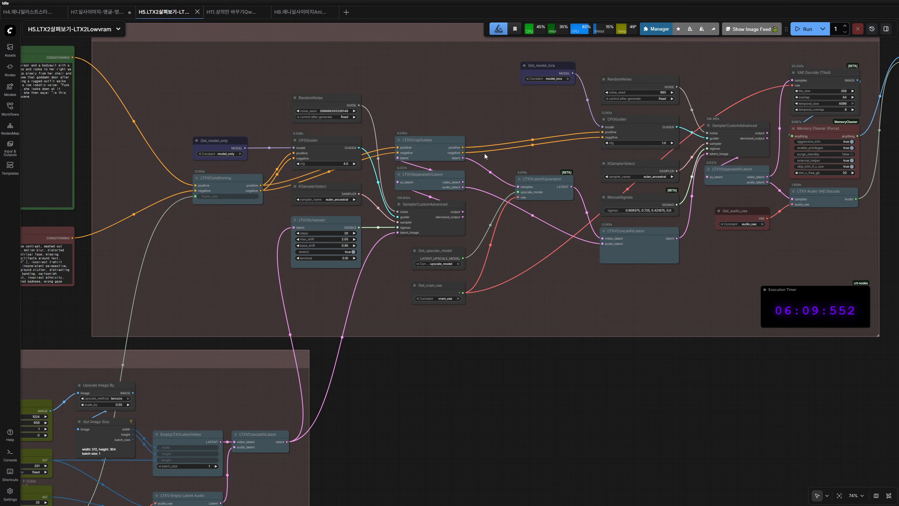
Step: Review the model loader and Set Reserved VRAM nodes above Part1, and the video outputs beside it
{"action": "scroll", "coordinate": [464, 96], "scroll_direction": "up", "scroll_amount": 5}
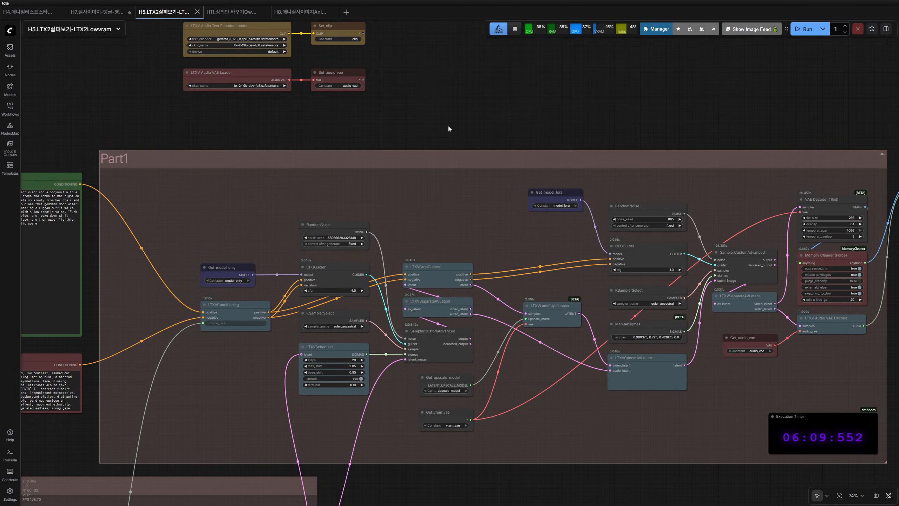
{"action": "scroll", "coordinate": [510, 218], "scroll_direction": "down", "scroll_amount": 3}
{"action": "scroll", "coordinate": [526, 190], "scroll_direction": "up", "scroll_amount": 1}
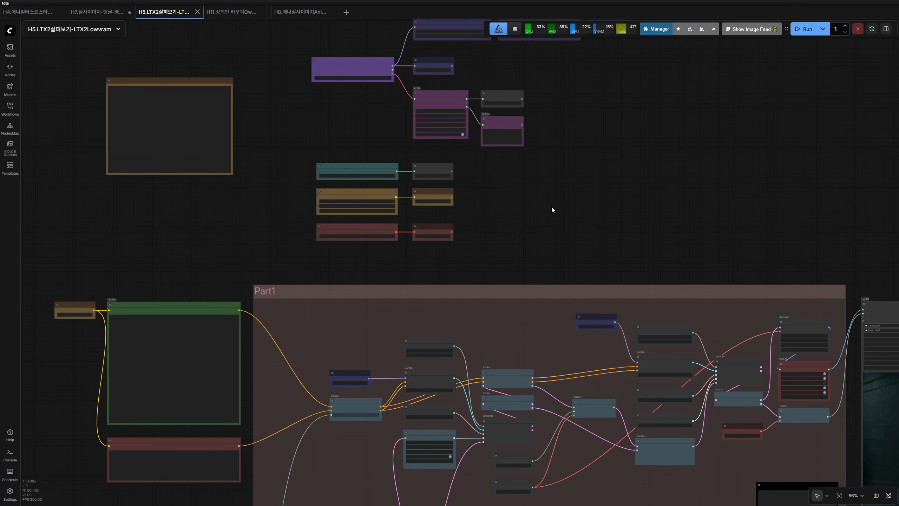
{"action": "left_click_drag", "start_coordinate": [552, 209], "coordinate": [518, 243]}
{"action": "scroll", "coordinate": [552, 143], "scroll_direction": "up", "scroll_amount": 4}
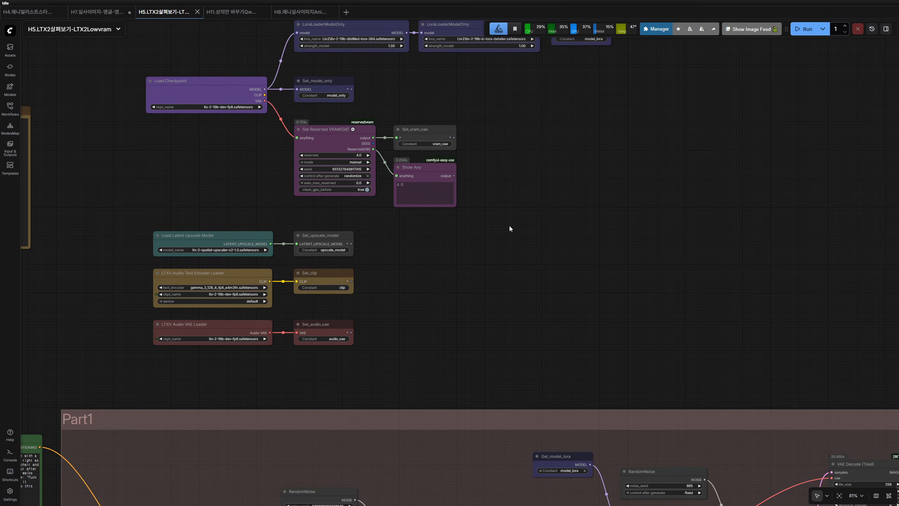
{"action": "scroll", "coordinate": [479, 149], "scroll_direction": "down", "scroll_amount": 6}
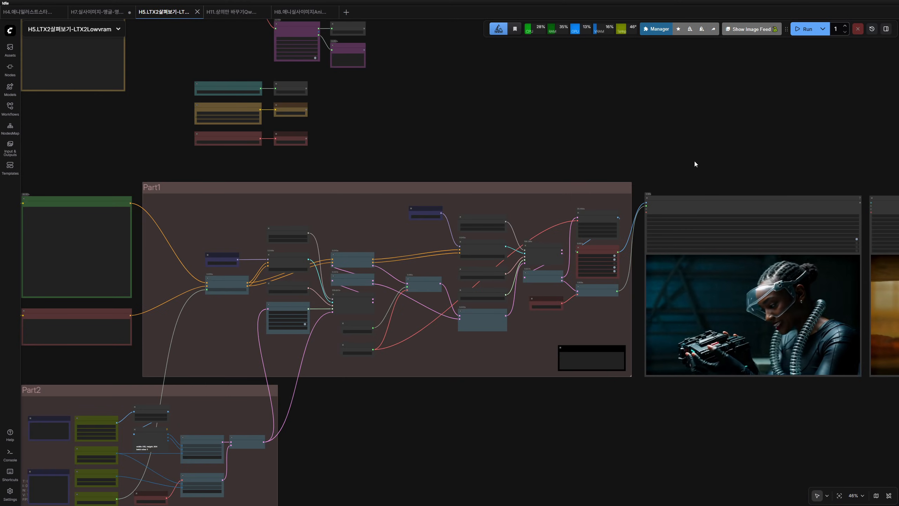
{"action": "left_click_drag", "start_coordinate": [694, 161], "coordinate": [402, 64]}
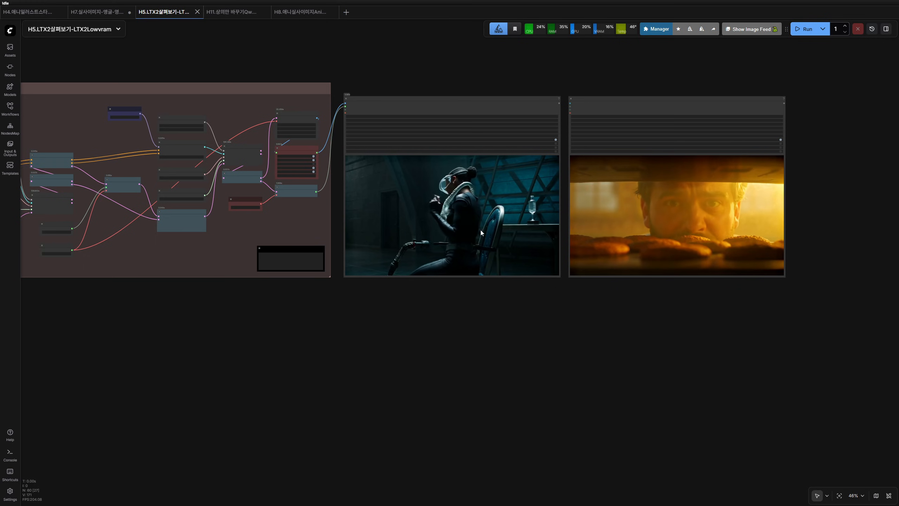
{"action": "scroll", "coordinate": [354, 293], "scroll_direction": "left", "scroll_amount": 10}
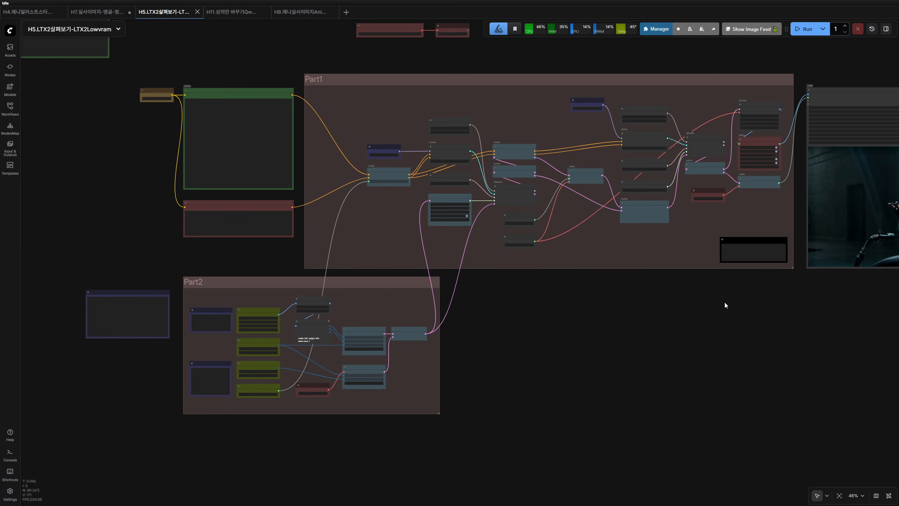
Step: Read the Frame Rate Notes and examine the EmptyImage width and height settings in the Part2 group
{"action": "scroll", "coordinate": [304, 224], "scroll_direction": "up", "scroll_amount": 3}
{"action": "scroll", "coordinate": [218, 280], "scroll_direction": "up", "scroll_amount": 5}
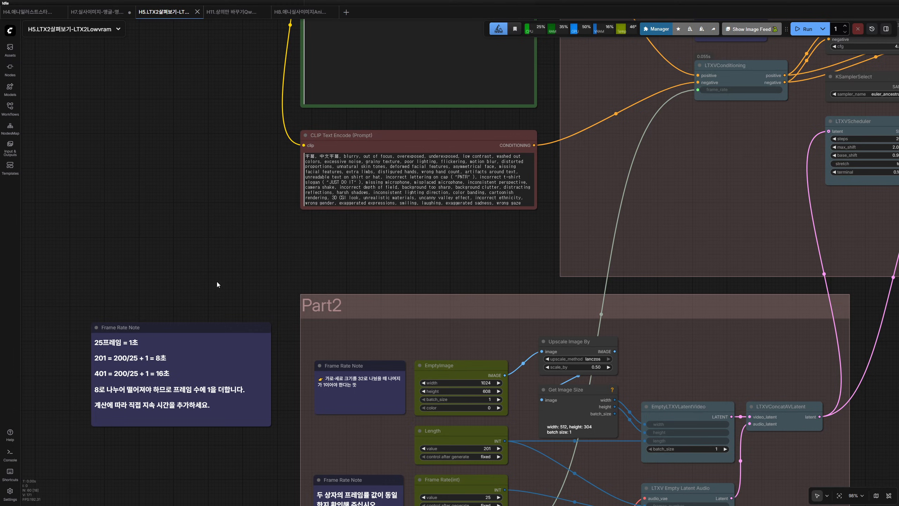
{"action": "left_click_drag", "start_coordinate": [218, 291], "coordinate": [209, 142]}
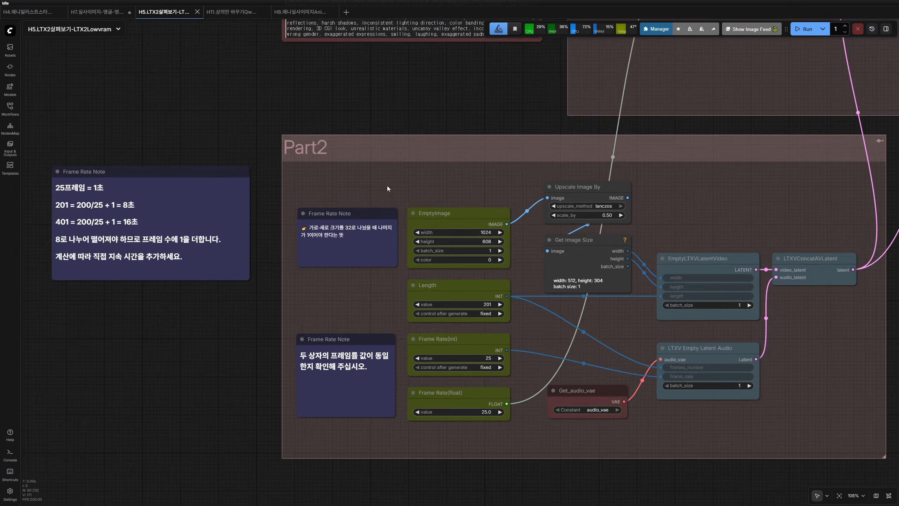
{"action": "scroll", "coordinate": [387, 186], "scroll_direction": "up", "scroll_amount": 6}
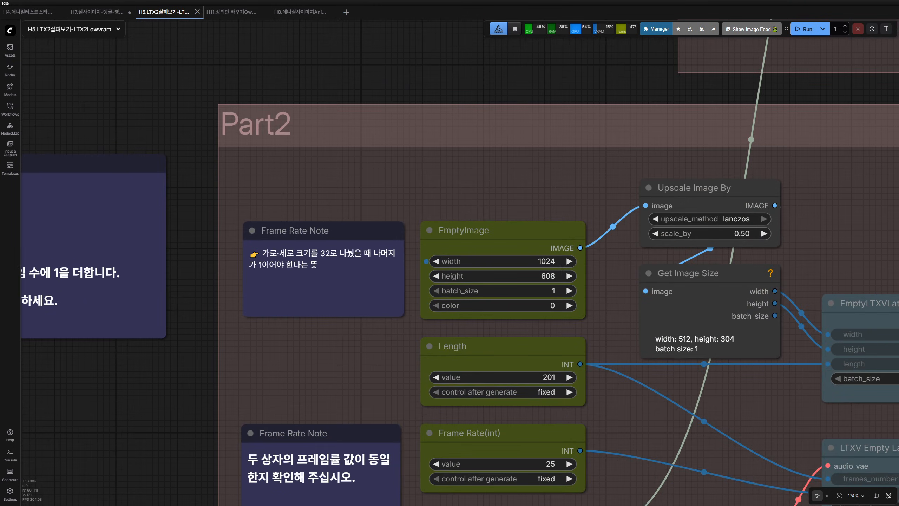
{"action": "scroll", "coordinate": [531, 261], "scroll_direction": "down", "scroll_amount": 1}
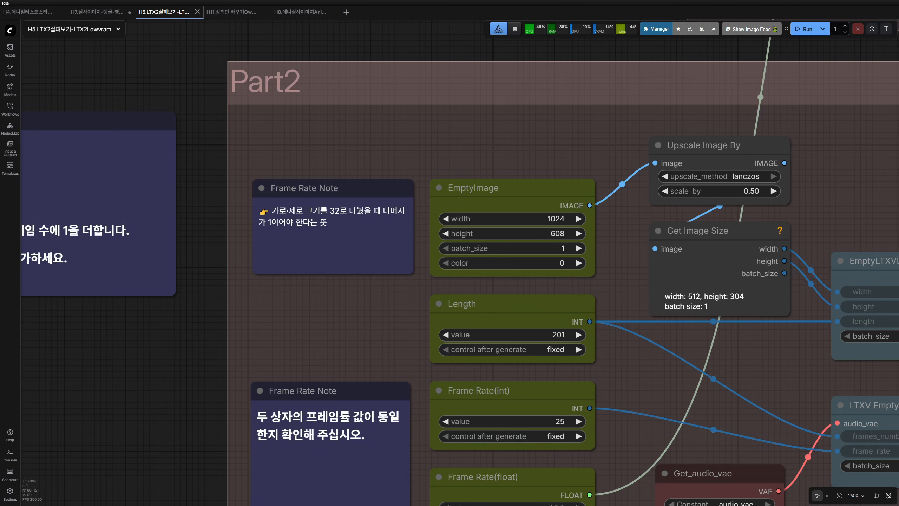
Step: Open the Windows Calculator and divide the image width 1024 by 32
{"action": "left_click_drag", "start_coordinate": [266, 225], "coordinate": [356, 157]}
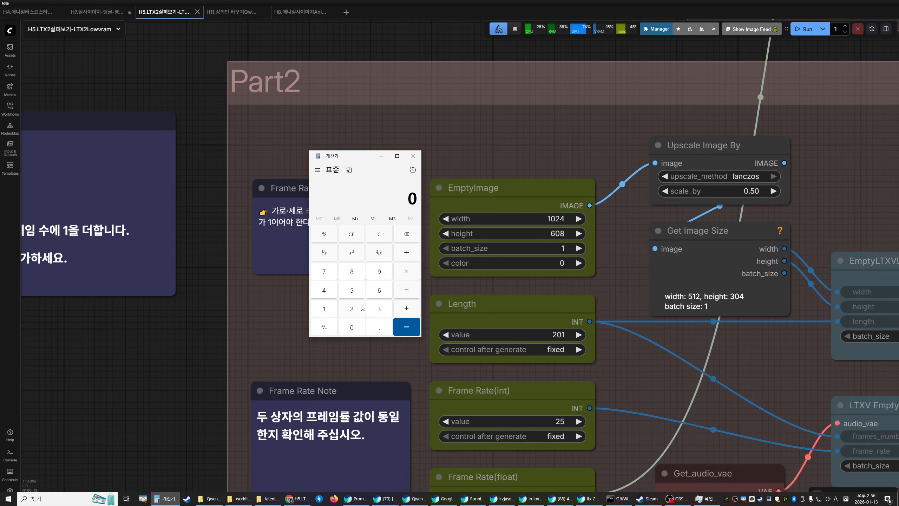
{"action": "left_click", "coordinate": [336, 315]}
{"action": "left_click", "coordinate": [359, 330]}
{"action": "left_click", "coordinate": [352, 309]}
{"action": "left_click", "coordinate": [324, 290]}
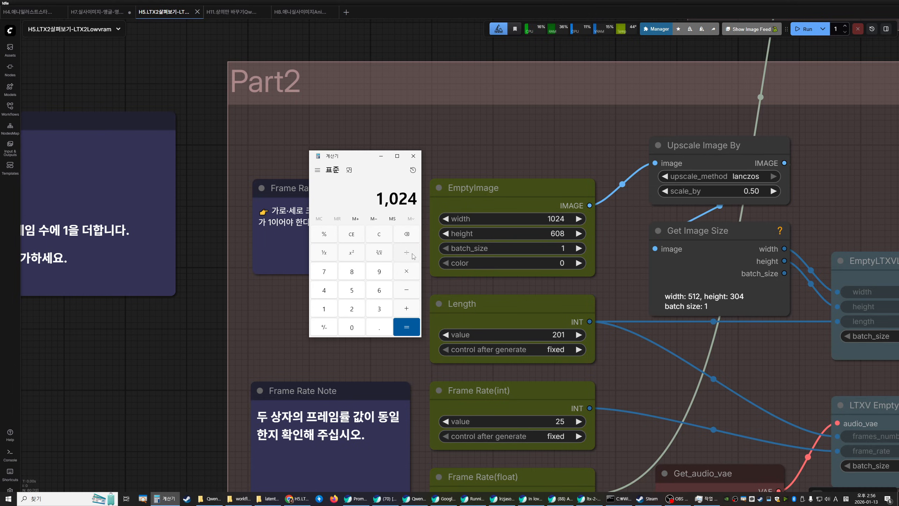
{"action": "left_click", "coordinate": [406, 252]}
{"action": "left_click", "coordinate": [379, 309]}
{"action": "left_click", "coordinate": [352, 308]}
{"action": "left_click", "coordinate": [407, 327]}
Step: Divide 1025 by 32 for comparison, and close the Calculator
{"action": "left_click", "coordinate": [323, 309]}
{"action": "left_click", "coordinate": [351, 327]}
{"action": "left_click", "coordinate": [352, 309]}
{"action": "left_click", "coordinate": [352, 290]}
{"action": "left_click", "coordinate": [379, 308]}
{"action": "left_click", "coordinate": [352, 309]}
{"action": "left_click", "coordinate": [406, 327]}
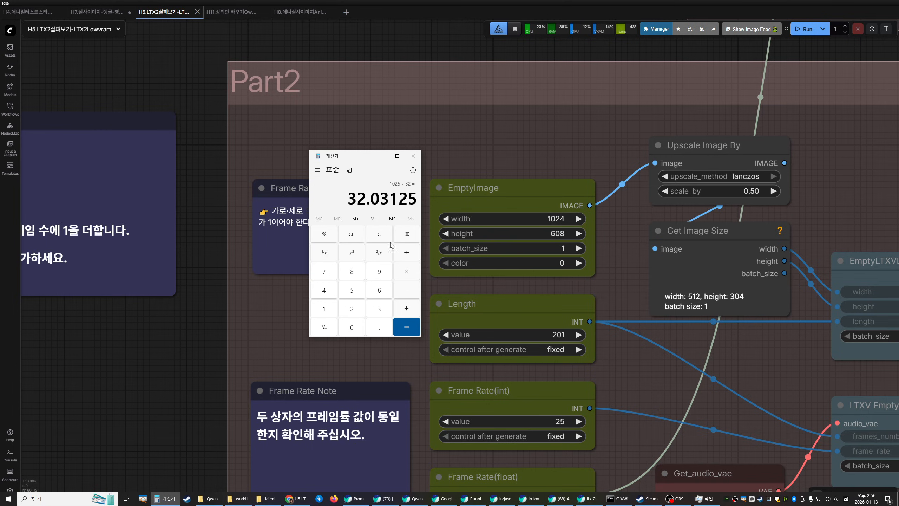
{"action": "left_click", "coordinate": [413, 156]}
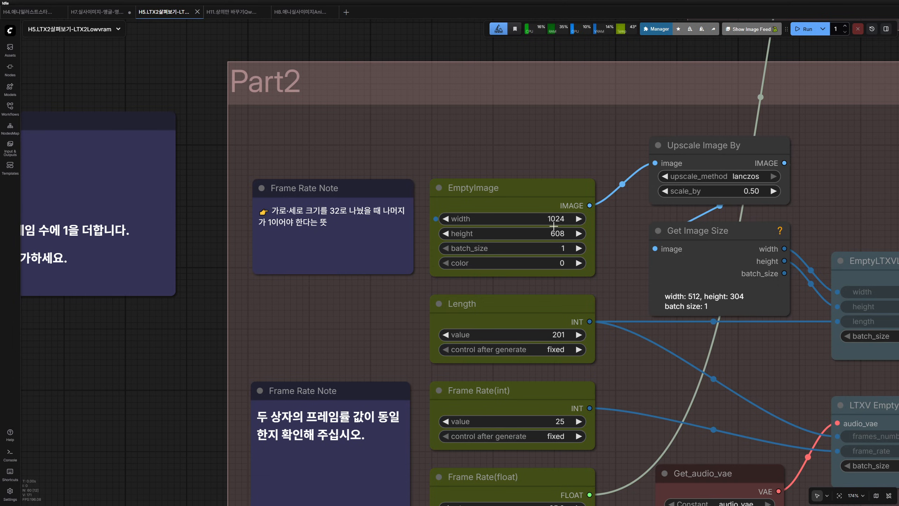
Step: Examine the Length, Frame Rate(int) and Frame Rate(float) nodes in Part2 together with their notes
{"action": "scroll", "coordinate": [376, 252], "scroll_direction": "down", "scroll_amount": 2}
{"action": "scroll", "coordinate": [375, 252], "scroll_direction": "right", "scroll_amount": 2}
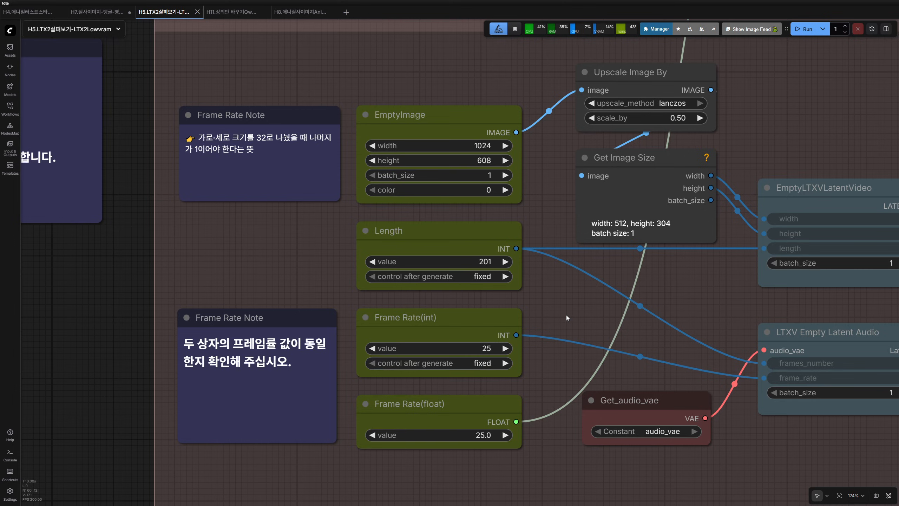
{"action": "scroll", "coordinate": [583, 314], "scroll_direction": "down", "scroll_amount": 4}
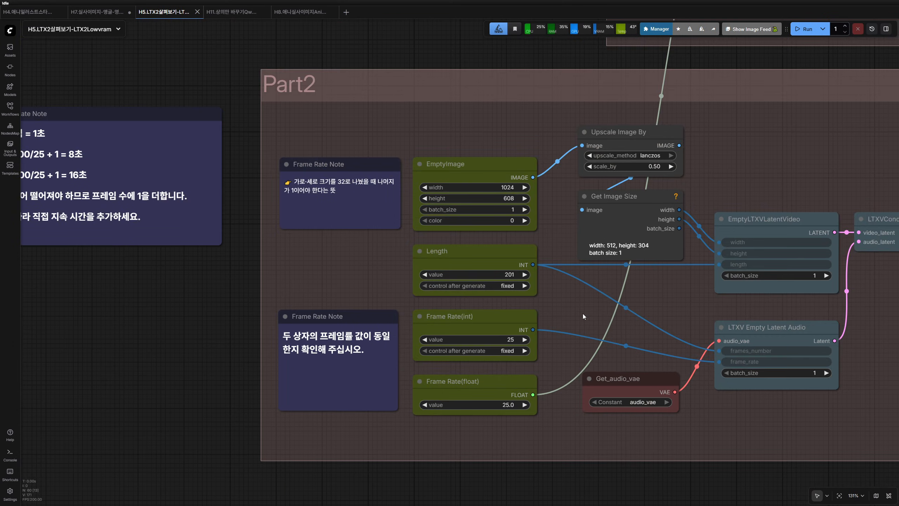
{"action": "scroll", "coordinate": [583, 313], "scroll_direction": "down", "scroll_amount": 1}
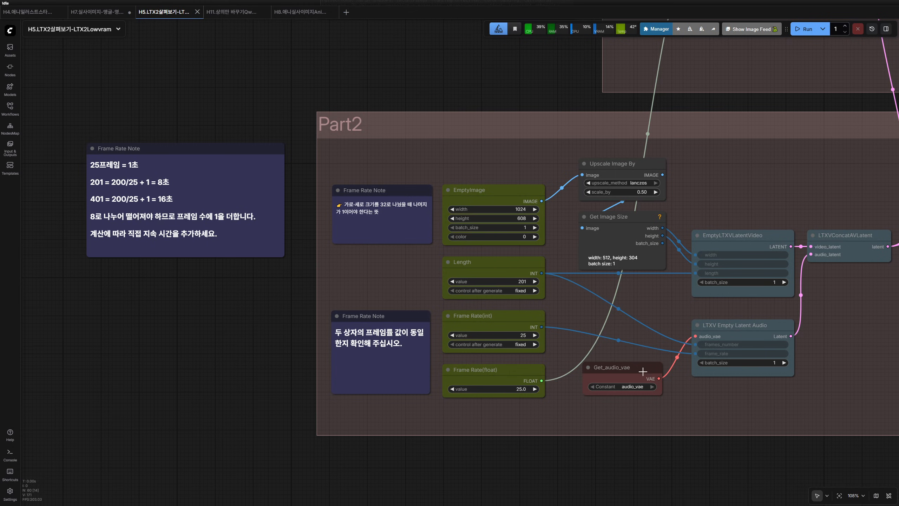
Step: Follow the Part1 flow from the Part2 latent input through both samplers and decoding to the Video Combine output
{"action": "left_click_drag", "start_coordinate": [816, 168], "coordinate": [550, 306]}
{"action": "scroll", "coordinate": [424, 258], "scroll_direction": "down", "scroll_amount": 4}
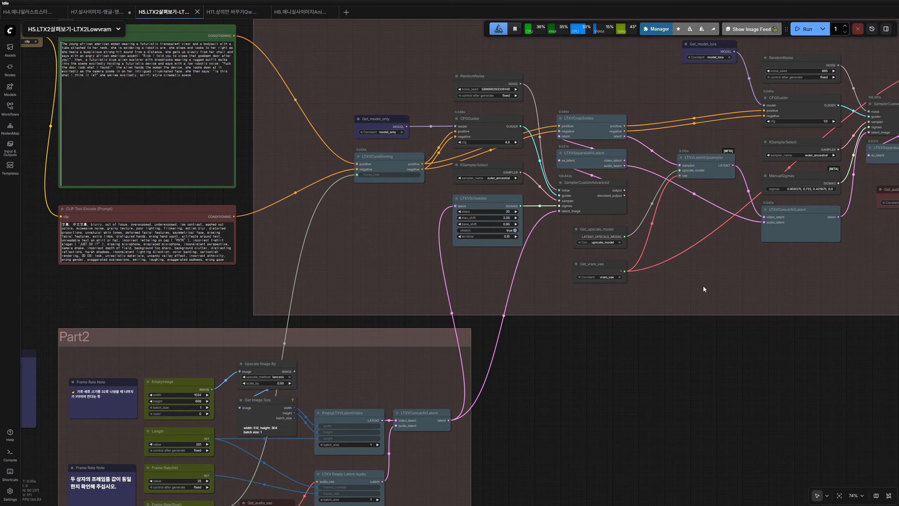
{"action": "left_click_drag", "start_coordinate": [703, 287], "coordinate": [660, 329]}
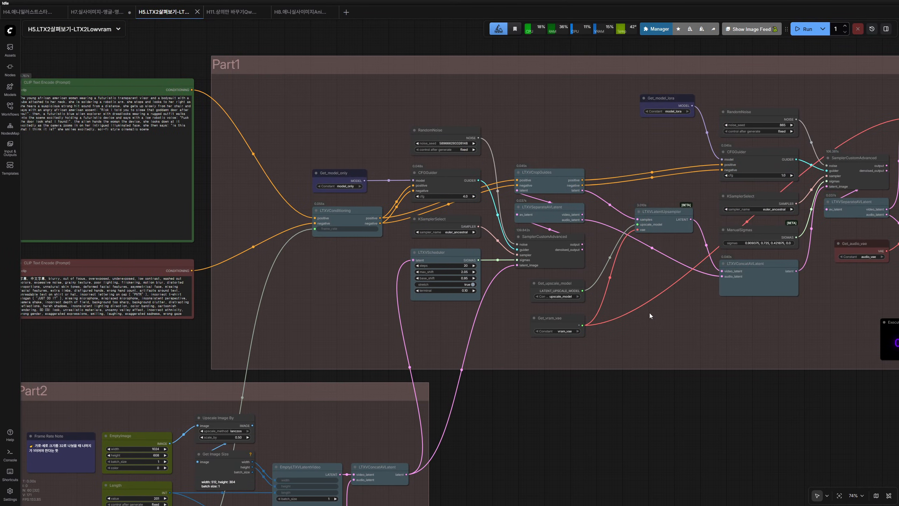
{"action": "left_click_drag", "start_coordinate": [814, 284], "coordinate": [648, 269]}
{"action": "left_click_drag", "start_coordinate": [805, 268], "coordinate": [464, 269]}
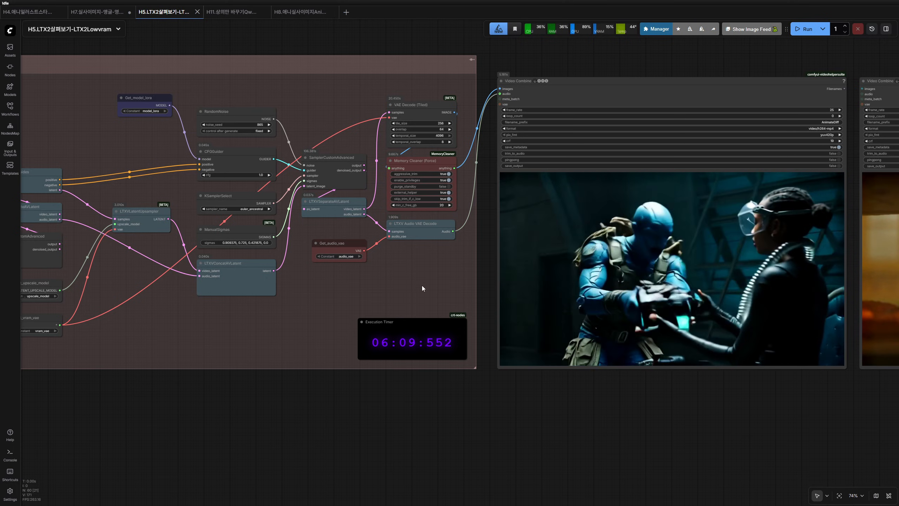
Step: Read the shot-by-shot prompt in the "다양한 물고기 버전" text node through its Shot 7 ending and final dialogue line
{"action": "left_click_drag", "start_coordinate": [435, 277], "coordinate": [715, 314]}
{"action": "left_click_drag", "start_coordinate": [174, 211], "coordinate": [563, 229]}
{"action": "left_click_drag", "start_coordinate": [207, 255], "coordinate": [494, 385]}
{"action": "scroll", "coordinate": [230, 242], "scroll_direction": "up", "scroll_amount": 6}
{"action": "scroll", "coordinate": [230, 243], "scroll_direction": "up", "scroll_amount": 4}
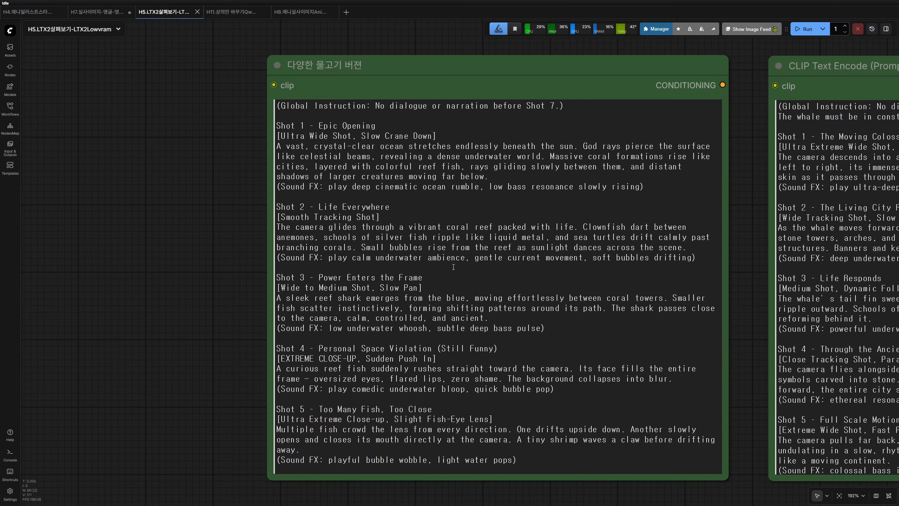
{"action": "scroll", "coordinate": [406, 270], "scroll_direction": "down", "scroll_amount": 5}
{"action": "scroll", "coordinate": [404, 270], "scroll_direction": "up", "scroll_amount": 5}
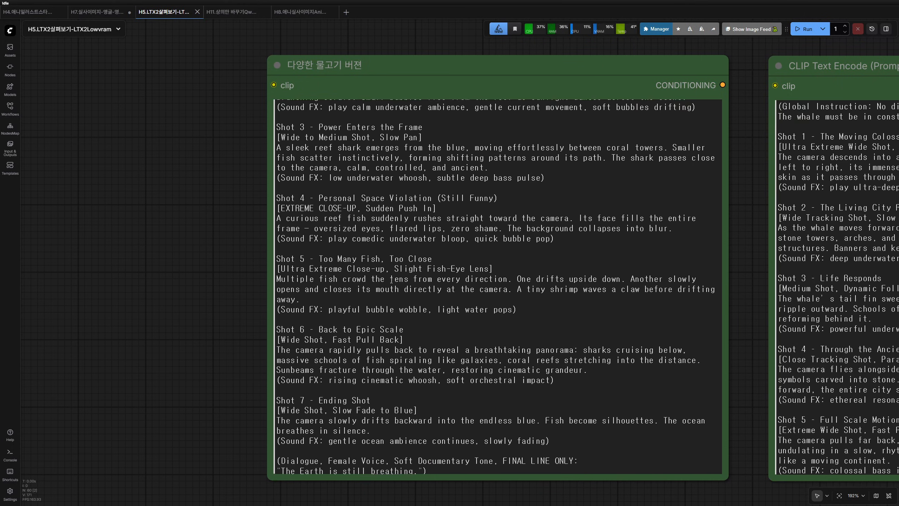
Step: Read the whale prompt in the second green text node from its global instruction through Shot 7, selecting its whole text
{"action": "scroll", "coordinate": [236, 275], "scroll_direction": "down", "scroll_amount": 5}
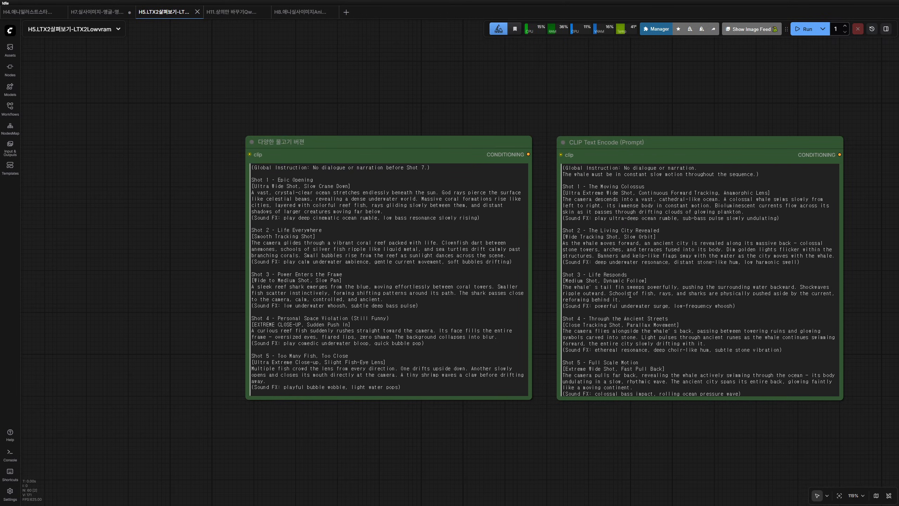
{"action": "scroll", "coordinate": [672, 163], "scroll_direction": "right", "scroll_amount": 3}
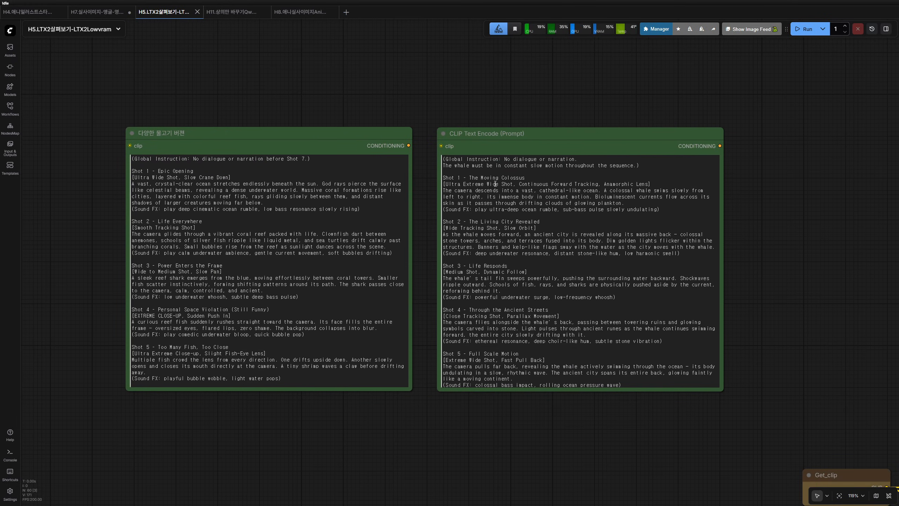
{"action": "left_click_drag", "start_coordinate": [444, 158], "coordinate": [713, 417]}
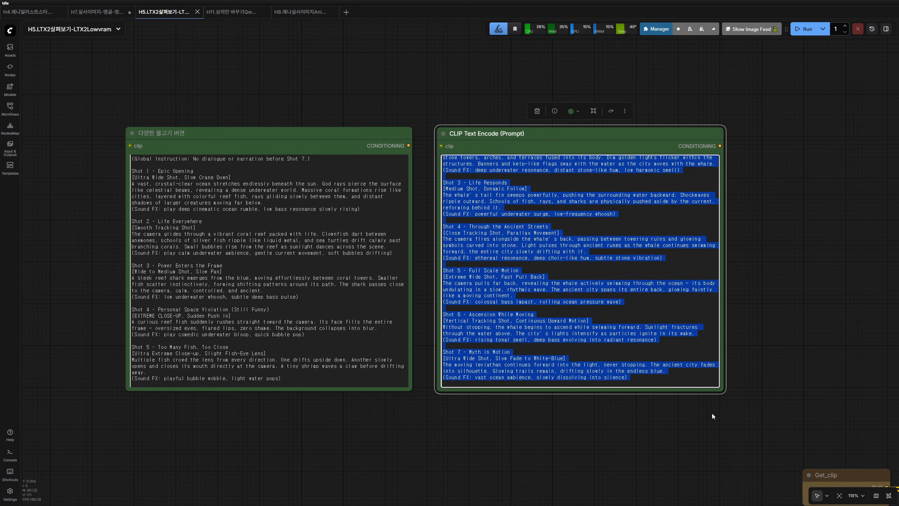
{"action": "left_click", "coordinate": [506, 403]}
{"action": "left_click_drag", "start_coordinate": [597, 453], "coordinate": [600, 433]}
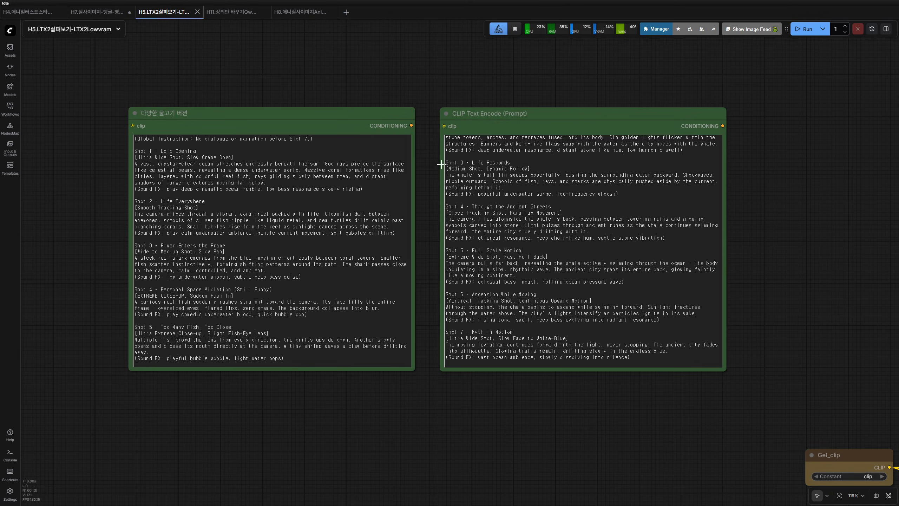
{"action": "scroll", "coordinate": [484, 175], "scroll_direction": "up", "scroll_amount": 5}
{"action": "left_click", "coordinate": [455, 141]}
{"action": "key", "text": "ctrl+a"}
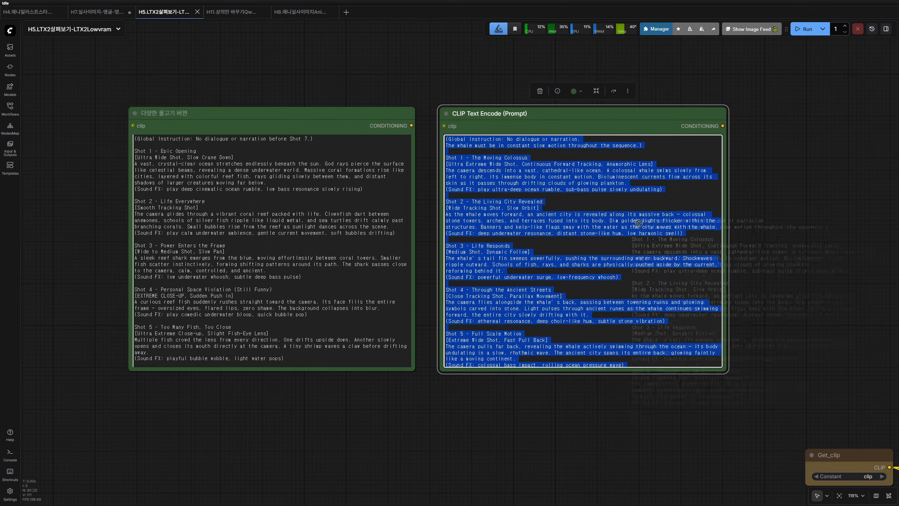
{"action": "scroll", "coordinate": [672, 430], "scroll_direction": "down", "scroll_amount": 5}
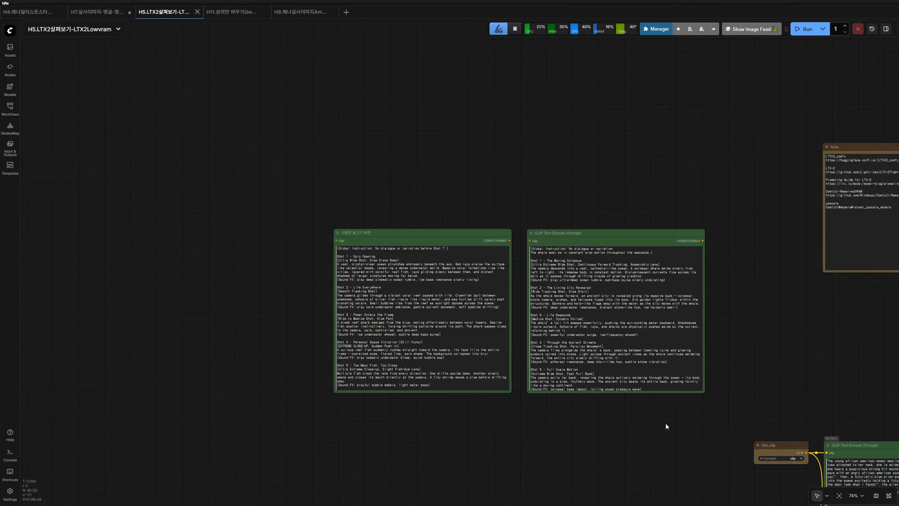
Step: Delete the second, unconnected Video Combine node with the man-at-the-oven preview beside the Part1 output
{"action": "left_click_drag", "start_coordinate": [532, 301], "coordinate": [407, 261]}
{"action": "scroll", "coordinate": [425, 272], "scroll_direction": "up", "scroll_amount": 2}
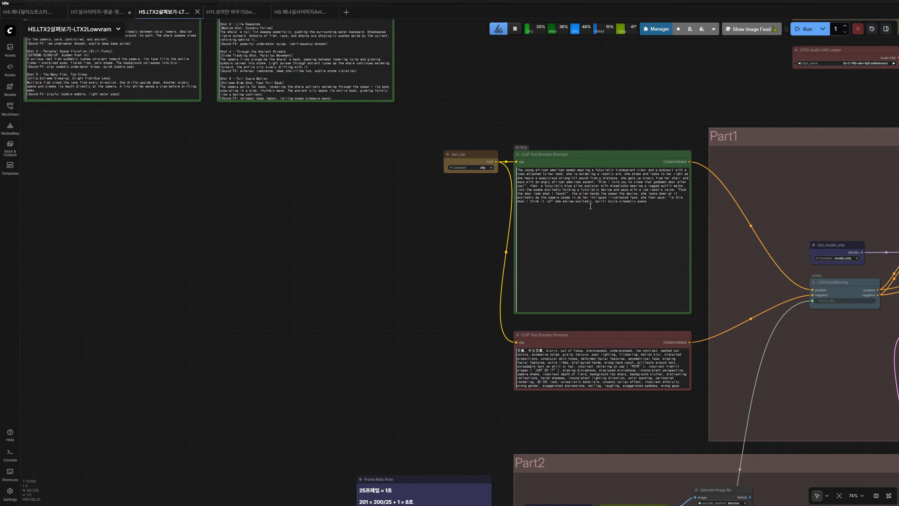
{"action": "left_click_drag", "start_coordinate": [788, 364], "coordinate": [607, 249]}
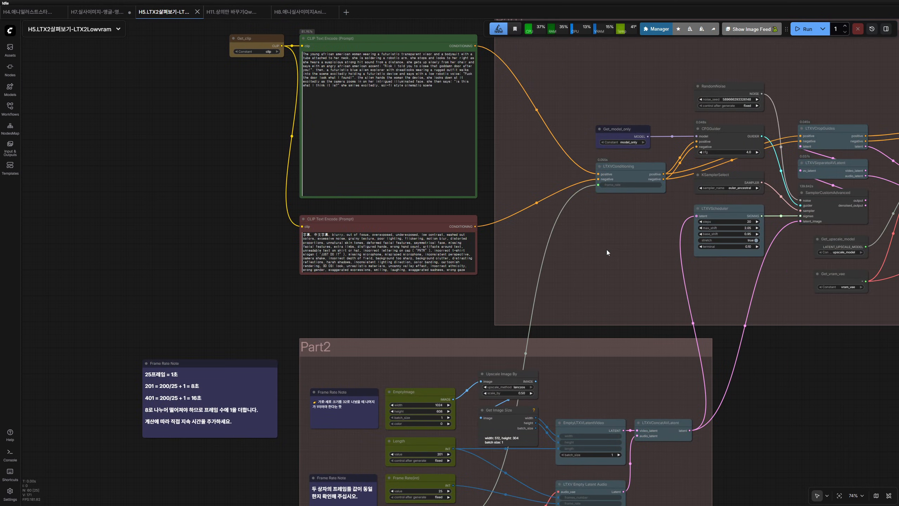
{"action": "scroll", "coordinate": [566, 262], "scroll_direction": "down", "scroll_amount": 1}
{"action": "left_click_drag", "start_coordinate": [557, 266], "coordinate": [527, 274]}
{"action": "left_click_drag", "start_coordinate": [827, 309], "coordinate": [399, 354]}
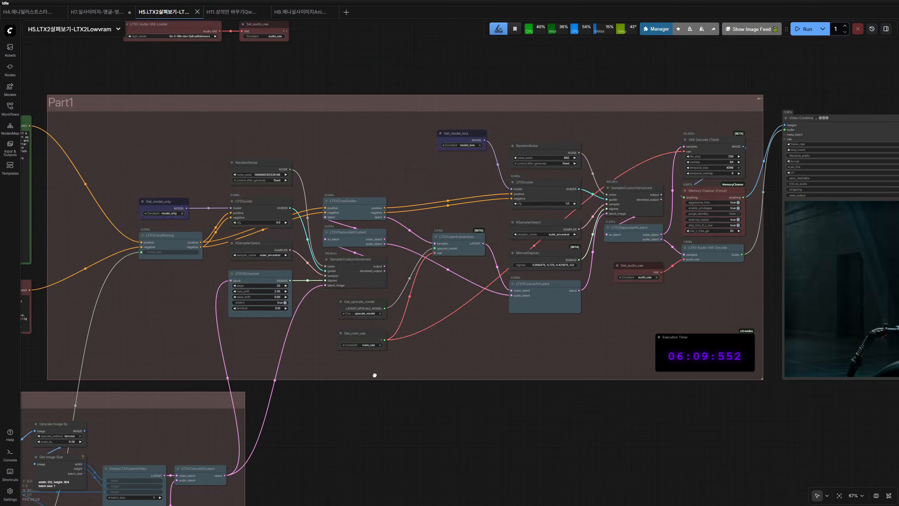
{"action": "left_click_drag", "start_coordinate": [537, 363], "coordinate": [436, 395]}
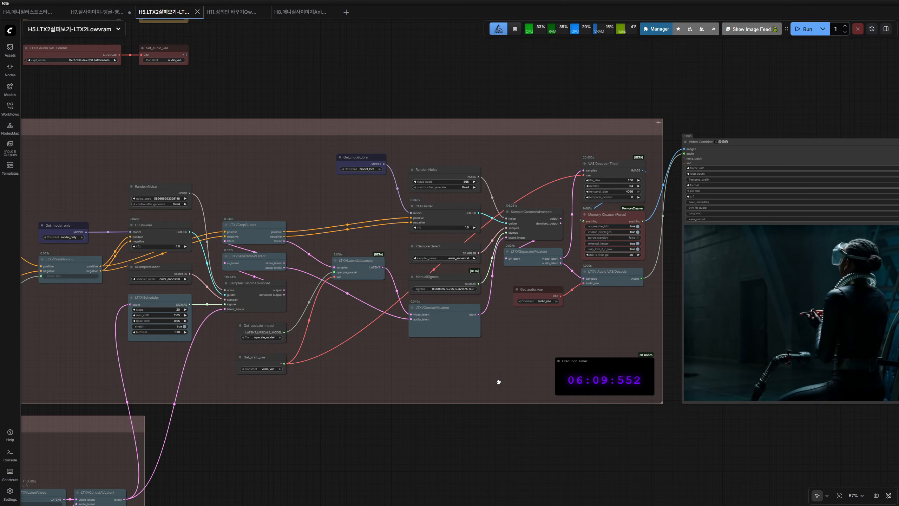
{"action": "left_click_drag", "start_coordinate": [496, 386], "coordinate": [251, 346]}
{"action": "left_click_drag", "start_coordinate": [636, 424], "coordinate": [332, 503]}
{"action": "scroll", "coordinate": [584, 203], "scroll_direction": "down", "scroll_amount": 1}
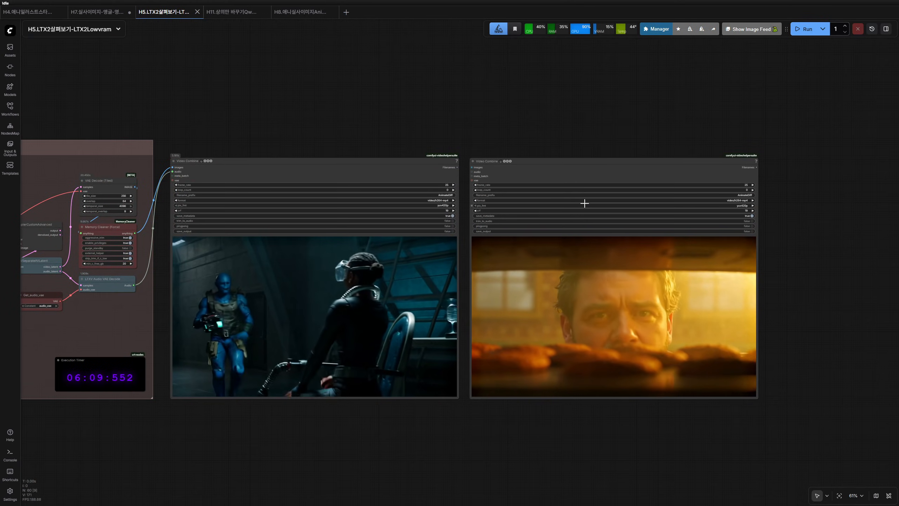
{"action": "left_click", "coordinate": [594, 165]}
{"action": "key", "text": "Delete"}
Step: Examine the latent upscale model, audio text encoder and audio VAE loader nodes above Part1
{"action": "left_click_drag", "start_coordinate": [240, 101], "coordinate": [633, 146]}
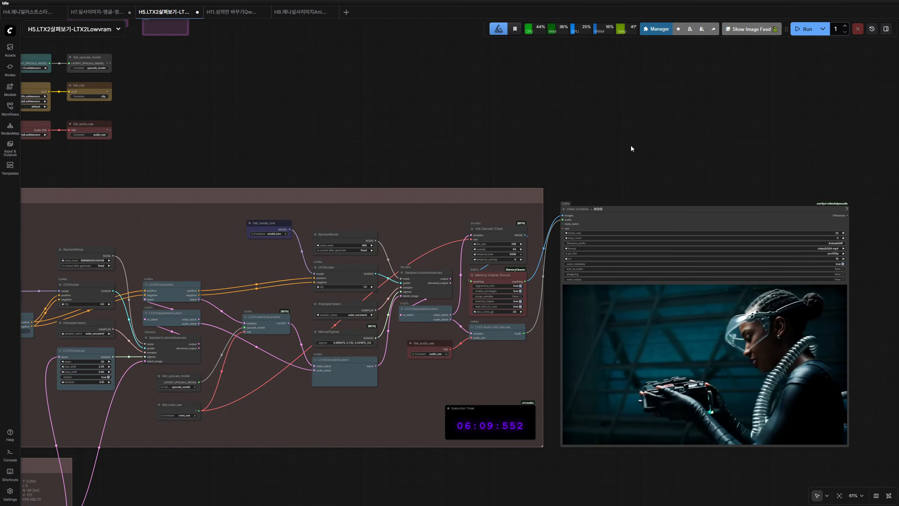
{"action": "left_click_drag", "start_coordinate": [385, 117], "coordinate": [686, 188]}
{"action": "scroll", "coordinate": [686, 188], "scroll_direction": "down", "scroll_amount": 3}
{"action": "left_click_drag", "start_coordinate": [594, 183], "coordinate": [653, 298]}
{"action": "left_click_drag", "start_coordinate": [243, 388], "coordinate": [397, 229]}
{"action": "scroll", "coordinate": [439, 145], "scroll_direction": "up", "scroll_amount": 5}
{"action": "left_click_drag", "start_coordinate": [482, 162], "coordinate": [483, 290]}
{"action": "left_click_drag", "start_coordinate": [621, 300], "coordinate": [474, 265]}
{"action": "left_click_drag", "start_coordinate": [736, 333], "coordinate": [616, 285]}
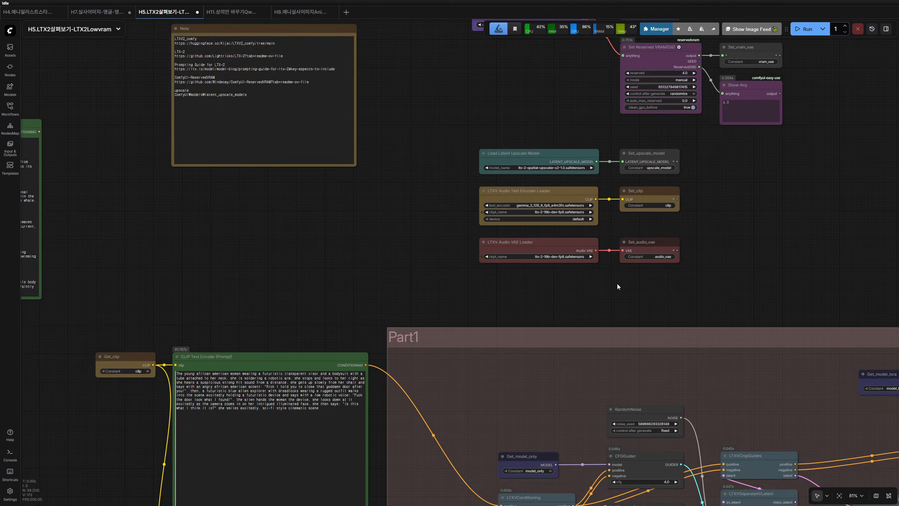
{"action": "scroll", "coordinate": [616, 286], "scroll_direction": "up", "scroll_amount": 5}
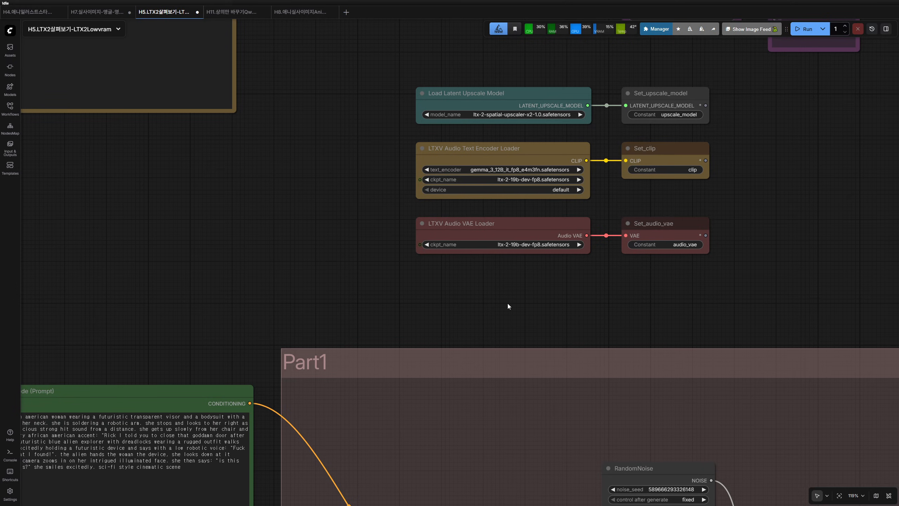
{"action": "left_click_drag", "start_coordinate": [509, 306], "coordinate": [528, 254]}
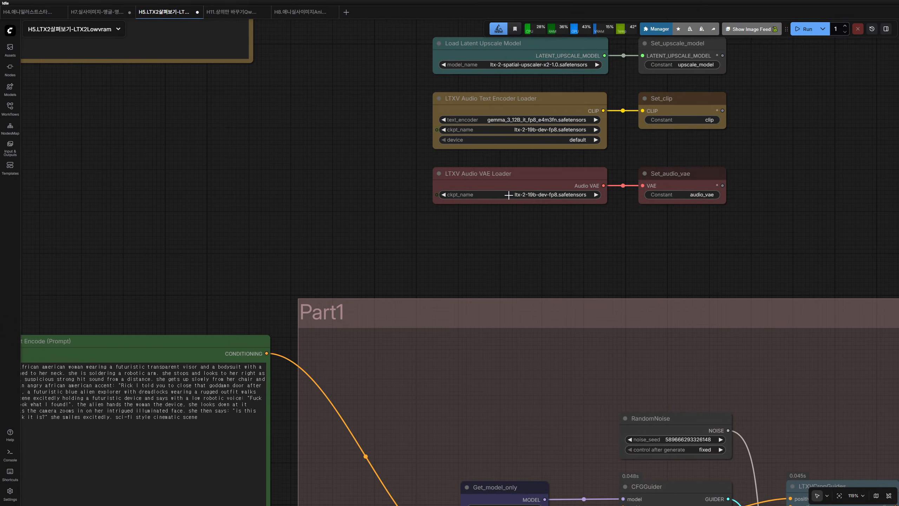
{"action": "scroll", "coordinate": [457, 249], "scroll_direction": "down", "scroll_amount": 3}
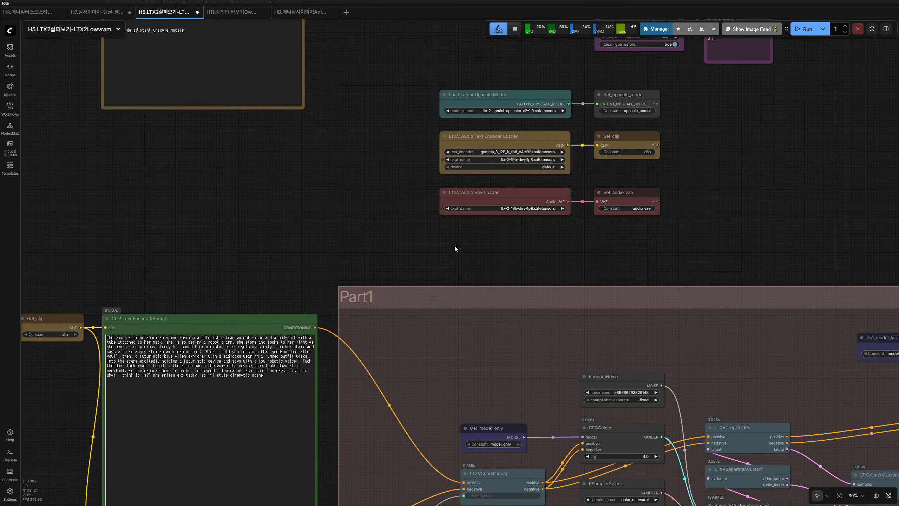
Step: Open the LTX-2 Text to Video template, dismiss the missing models notice and examine the download links in its Model Links note
{"action": "left_click", "coordinate": [10, 166]}
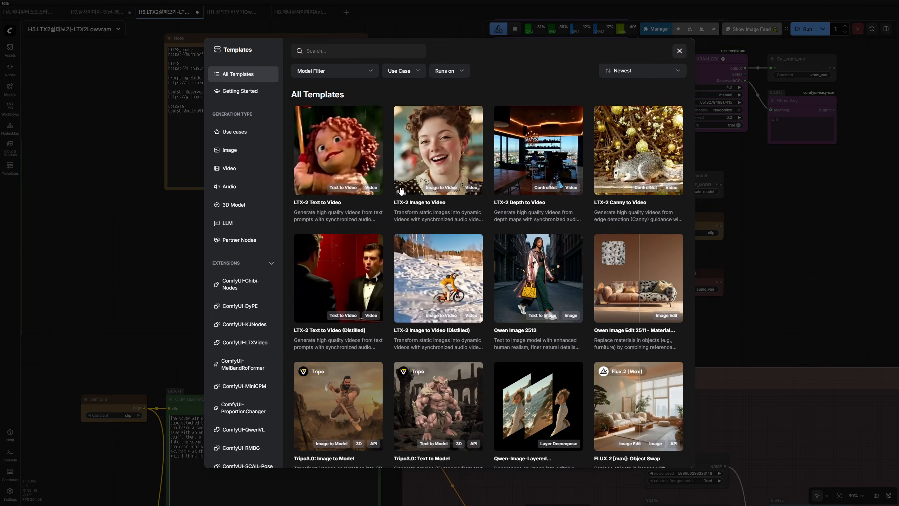
{"action": "left_click", "coordinate": [396, 248]}
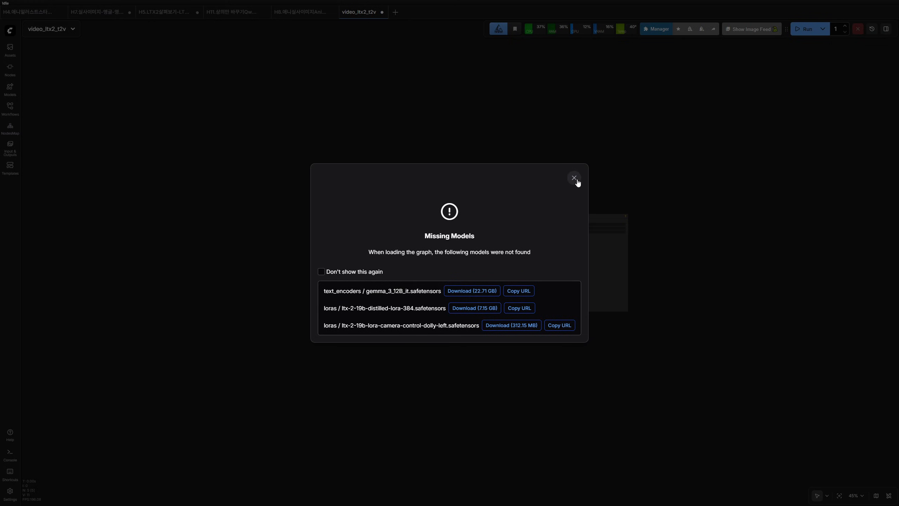
{"action": "left_click", "coordinate": [574, 178]}
{"action": "scroll", "coordinate": [481, 246], "scroll_direction": "up", "scroll_amount": 12}
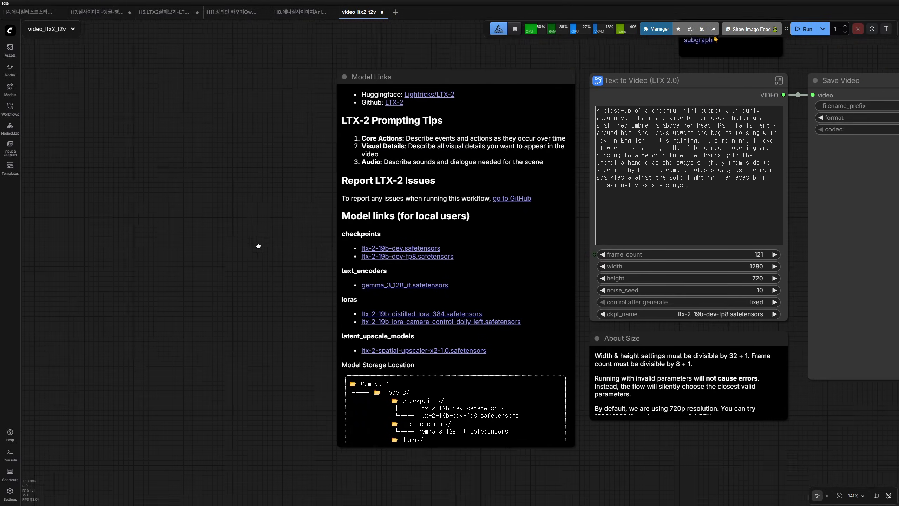
{"action": "left_click_drag", "start_coordinate": [258, 247], "coordinate": [209, 208]}
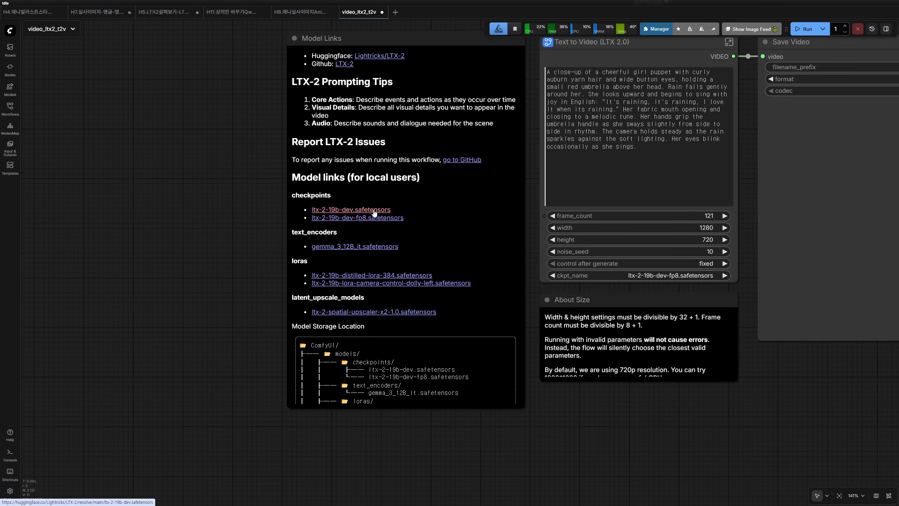
Step: Try the ltx-2-19b-dev.safetensors checkpoint link, cancel saving the file, and close the template workflow without saving it
{"action": "left_click", "coordinate": [374, 213]}
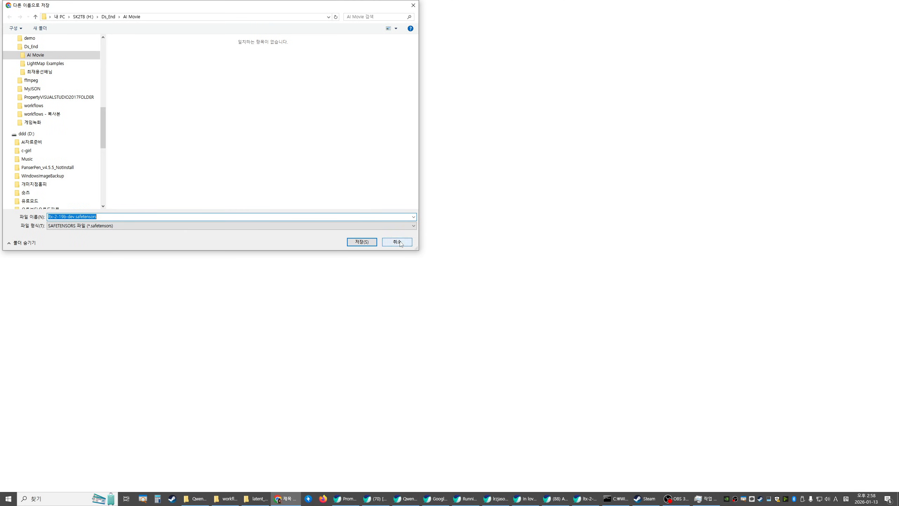
{"action": "left_click", "coordinate": [400, 242]}
{"action": "left_click", "coordinate": [381, 12]}
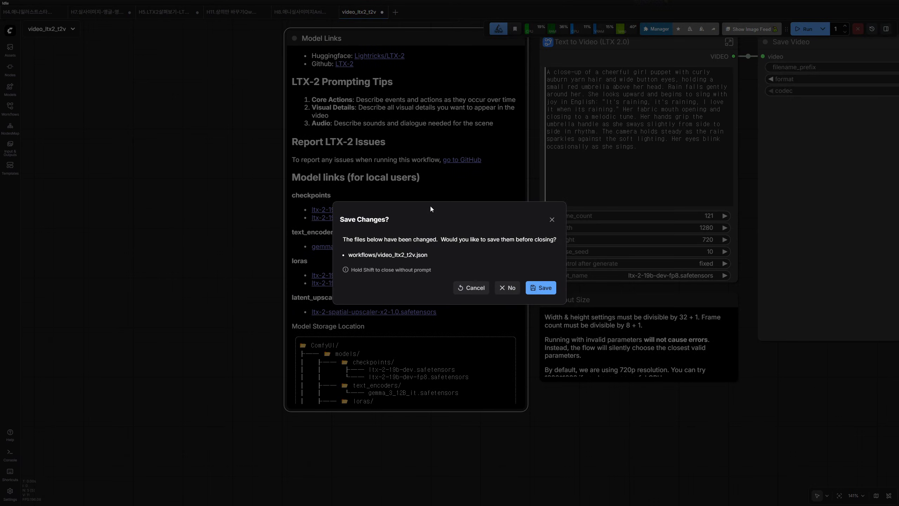
{"action": "left_click", "coordinate": [509, 288]}
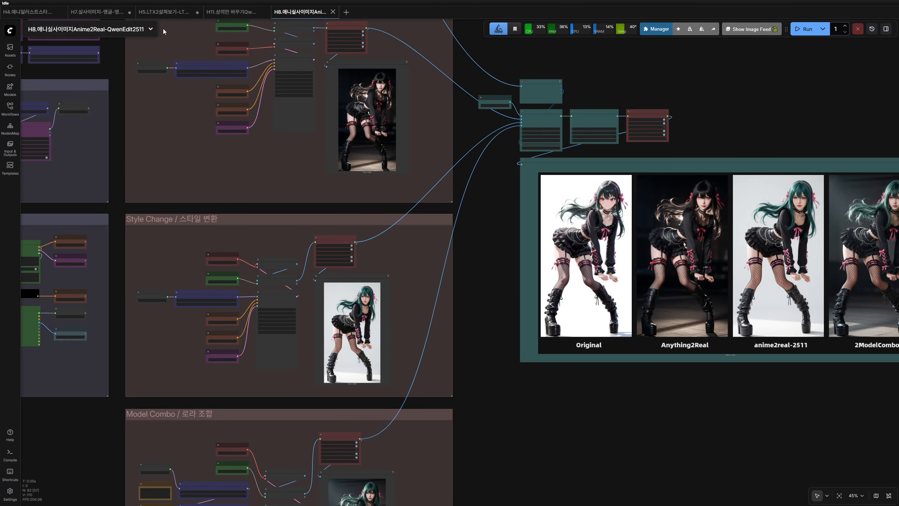
Step: Return to the H5 LTX2Lowvram workflow and review its layout from the model loaders through Part1 to Part2
{"action": "mouse_move", "coordinate": [95, 14]}
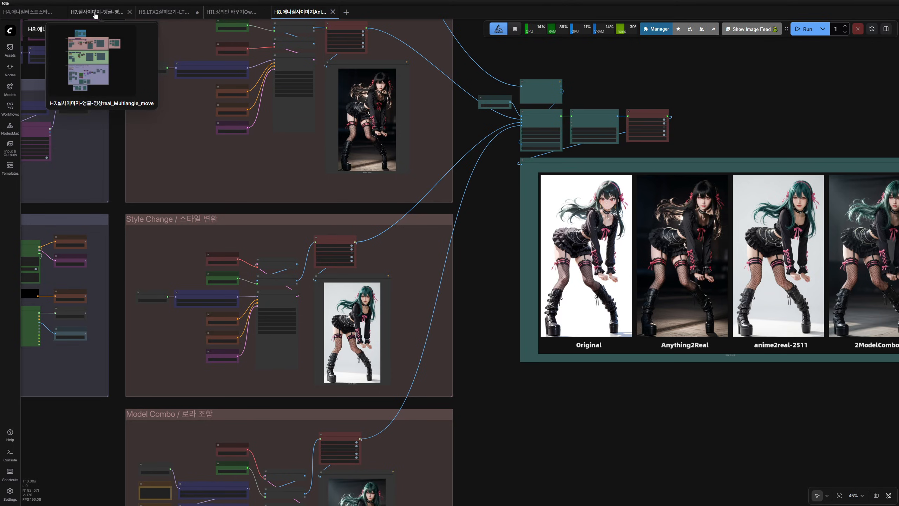
{"action": "left_click", "coordinate": [32, 14]}
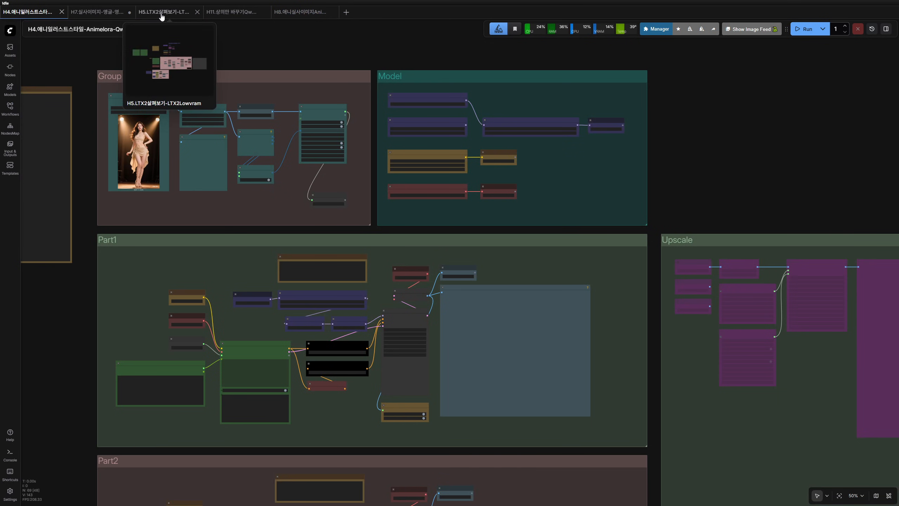
{"action": "left_click", "coordinate": [162, 14]}
{"action": "scroll", "coordinate": [404, 250], "scroll_direction": "down", "scroll_amount": 3}
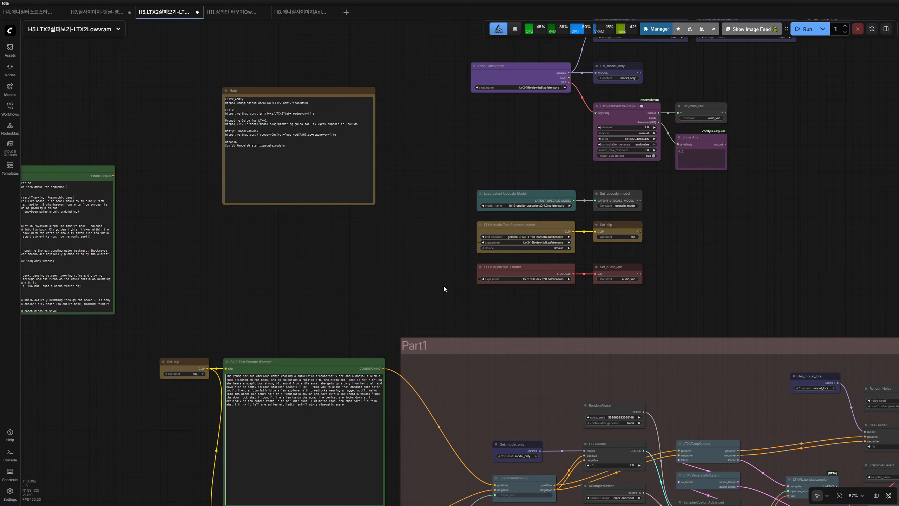
{"action": "left_click_drag", "start_coordinate": [444, 287], "coordinate": [304, 132]}
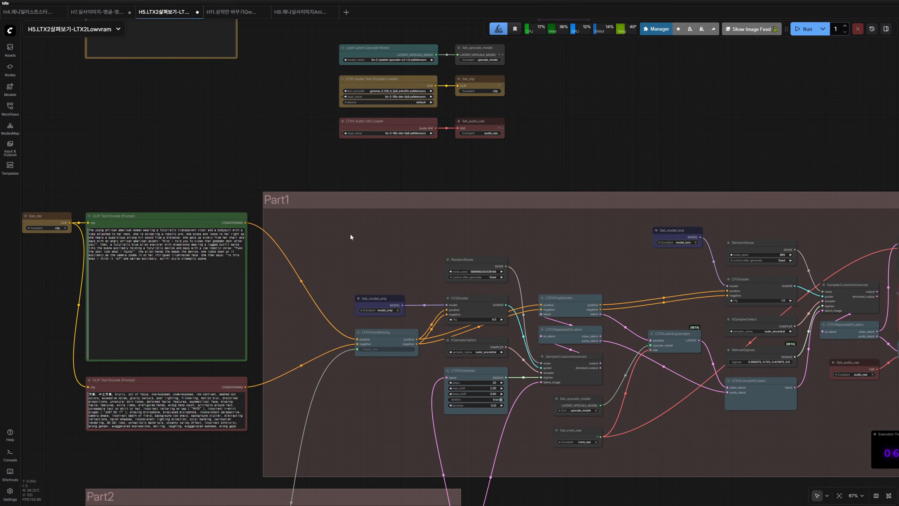
{"action": "left_click_drag", "start_coordinate": [350, 234], "coordinate": [312, 151]}
{"action": "left_click_drag", "start_coordinate": [307, 112], "coordinate": [339, 129]}
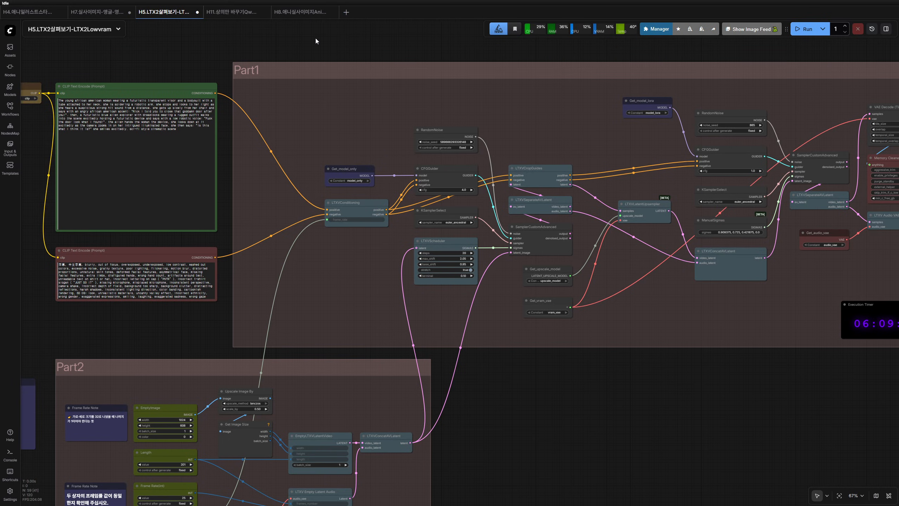
{"action": "left_click_drag", "start_coordinate": [314, 38], "coordinate": [317, 67]}
Step: Open the H8 Anime2Real-QwenEdit2511 workflow and compare the Original, Anything2Real and anime2real-2511 images in the preview
{"action": "left_click", "coordinate": [294, 14]}
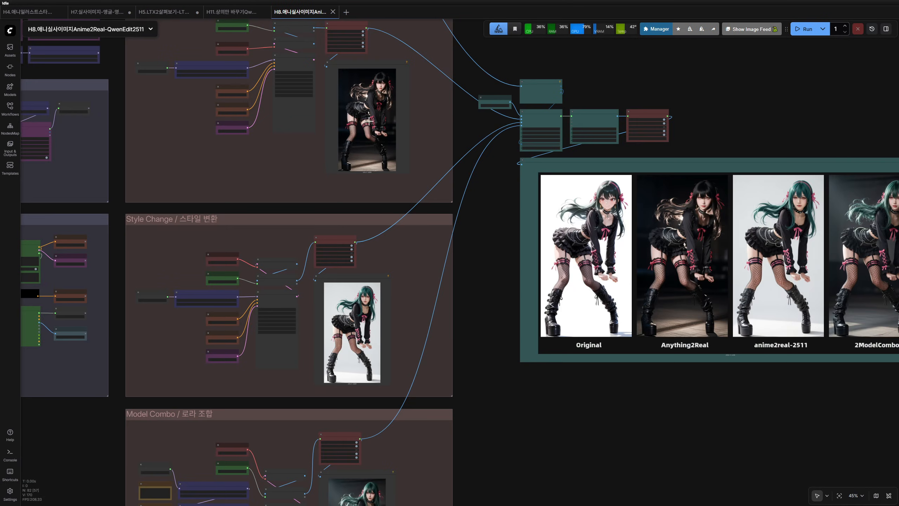
{"action": "scroll", "coordinate": [654, 204], "scroll_direction": "up", "scroll_amount": 3}
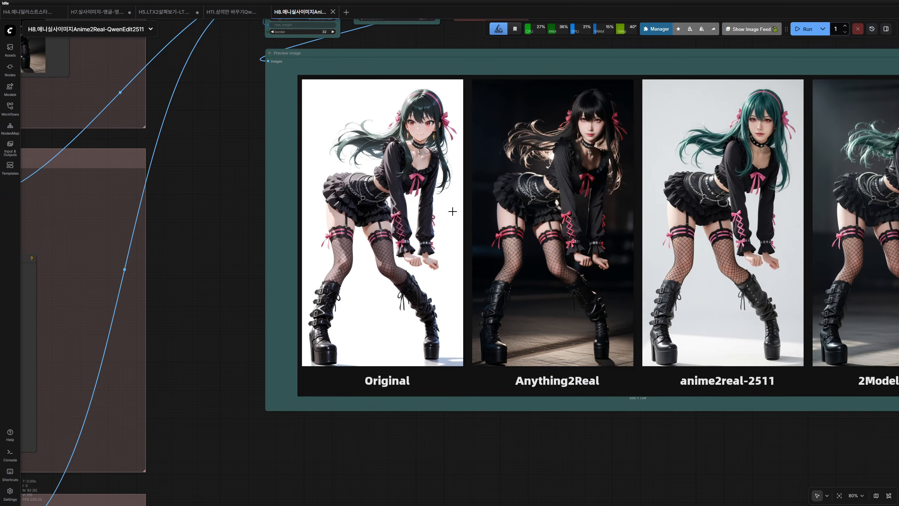
{"action": "scroll", "coordinate": [395, 152], "scroll_direction": "up", "scroll_amount": 8}
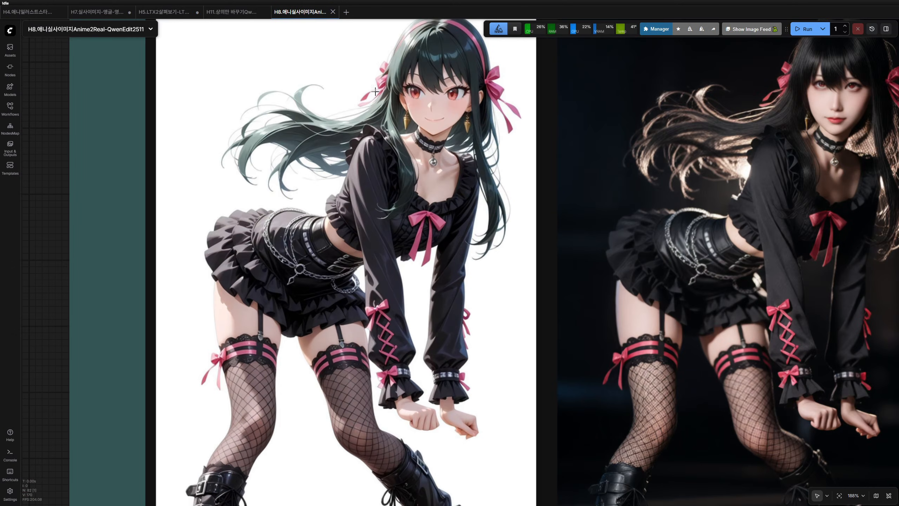
{"action": "scroll", "coordinate": [434, 143], "scroll_direction": "down", "scroll_amount": 8}
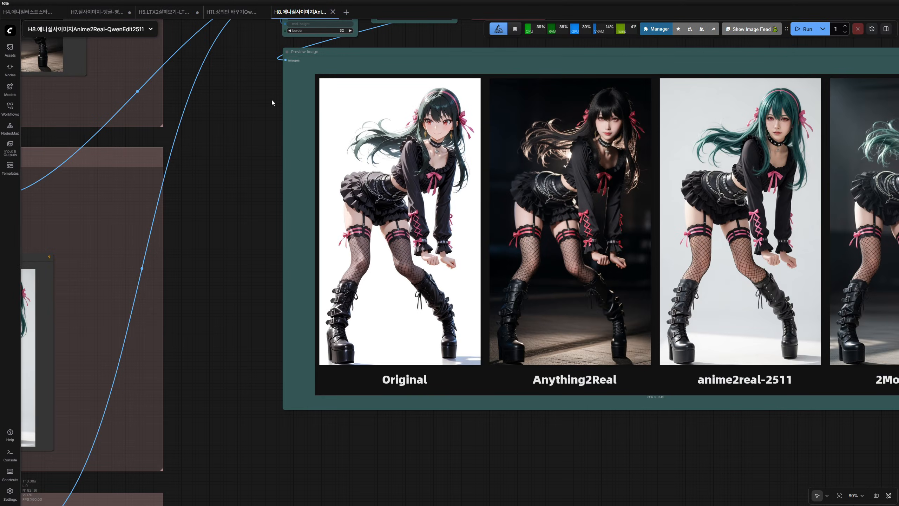
{"action": "left_click_drag", "start_coordinate": [513, 148], "coordinate": [433, 199]}
{"action": "scroll", "coordinate": [683, 181], "scroll_direction": "up", "scroll_amount": 4}
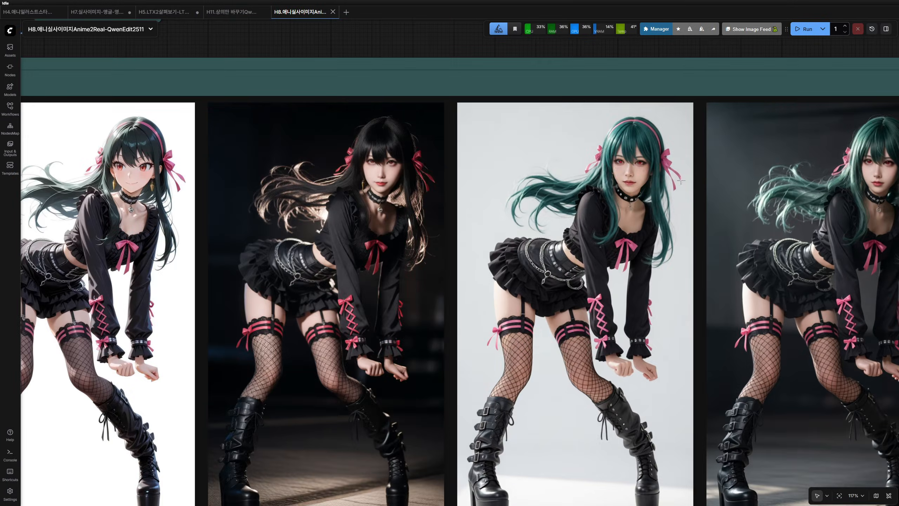
Step: Switch to the H4 Animelora-Qwen-Edit2511 workflow and view its complete group layout
{"action": "left_click", "coordinate": [34, 14]}
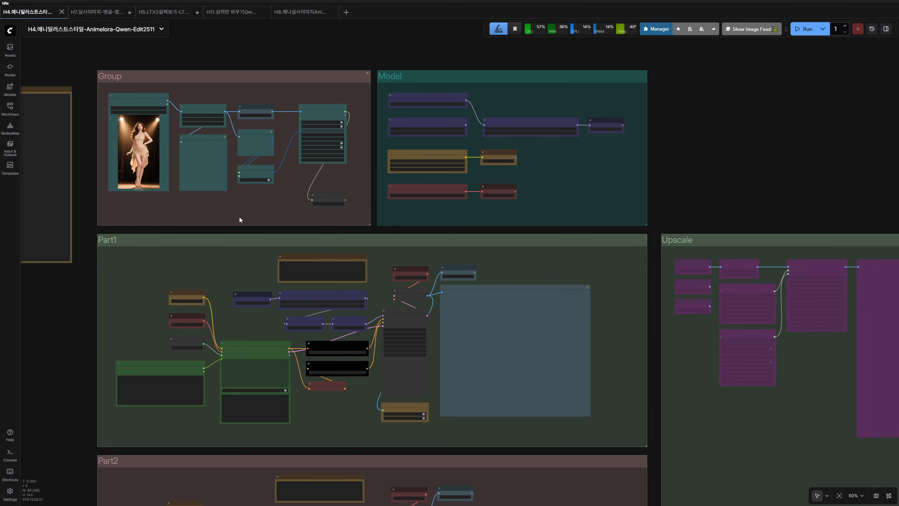
{"action": "left_click_drag", "start_coordinate": [240, 219], "coordinate": [371, 168]}
{"action": "scroll", "coordinate": [374, 170], "scroll_direction": "down", "scroll_amount": 6}
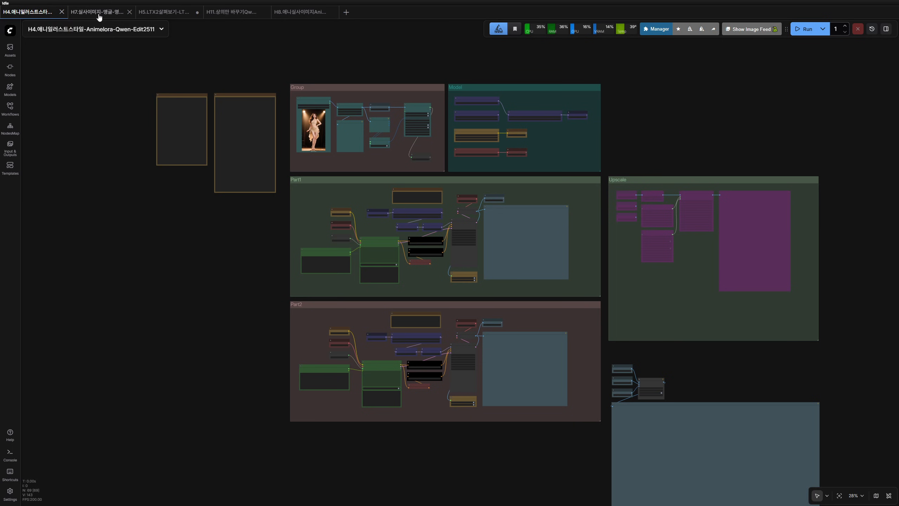
Step: Open the H7 real_Multiangle_move workflow and examine its groups down to the Qwen Multiangle Camera node in Part2
{"action": "left_click", "coordinate": [99, 14]}
{"action": "scroll", "coordinate": [393, 272], "scroll_direction": "down", "scroll_amount": 4}
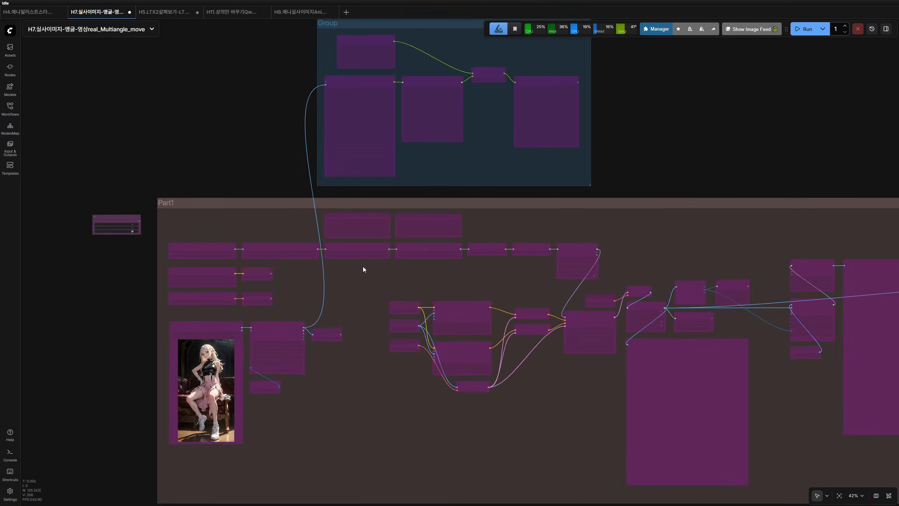
{"action": "scroll", "coordinate": [364, 269], "scroll_direction": "down", "scroll_amount": 3}
{"action": "left_click_drag", "start_coordinate": [273, 237], "coordinate": [302, 109]}
{"action": "left_click_drag", "start_coordinate": [418, 244], "coordinate": [407, 80]}
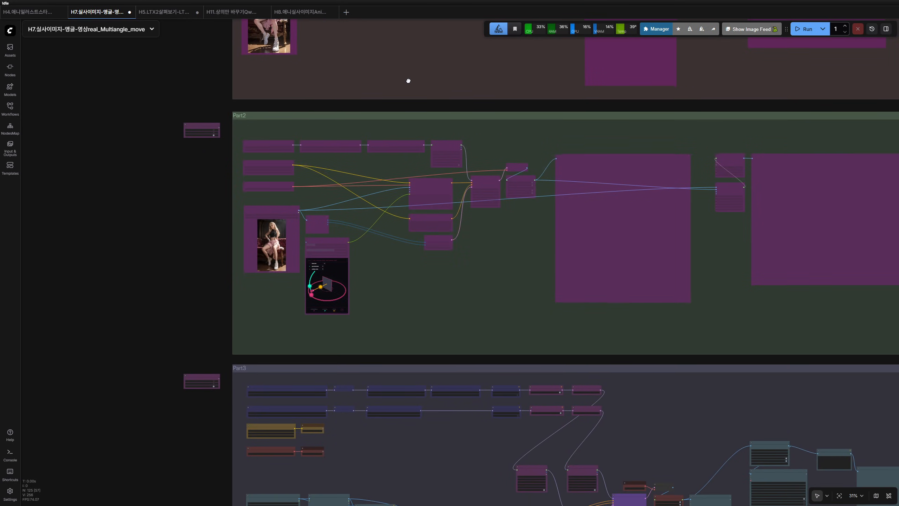
{"action": "scroll", "coordinate": [460, 241], "scroll_direction": "up", "scroll_amount": 6}
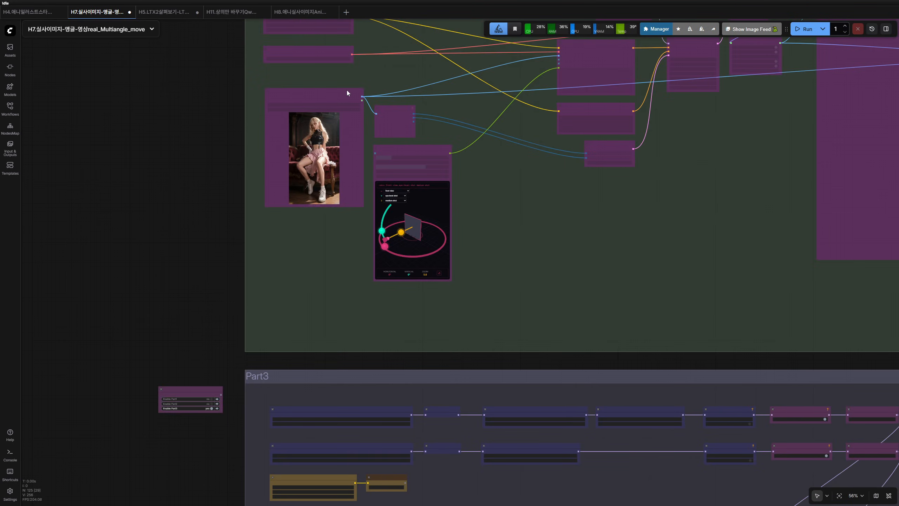
{"action": "scroll", "coordinate": [318, 161], "scroll_direction": "up", "scroll_amount": 8}
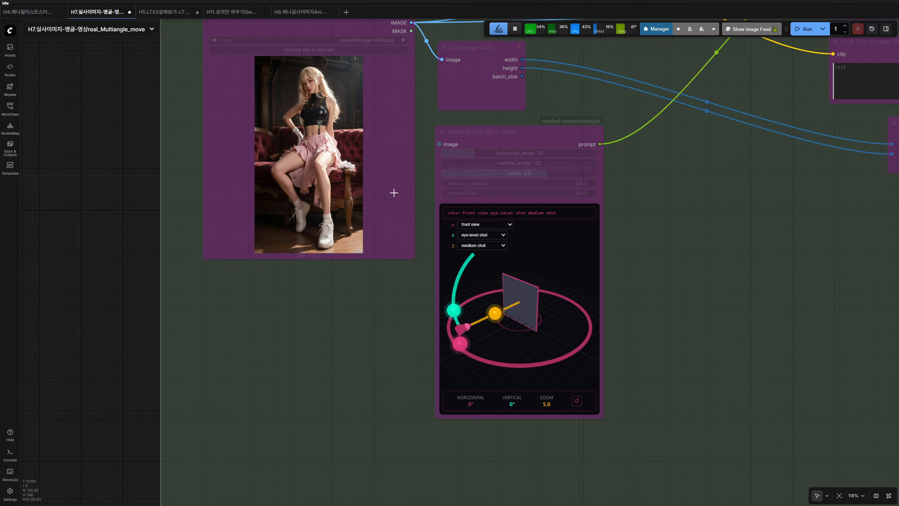
{"action": "scroll", "coordinate": [316, 154], "scroll_direction": "down", "scroll_amount": 10}
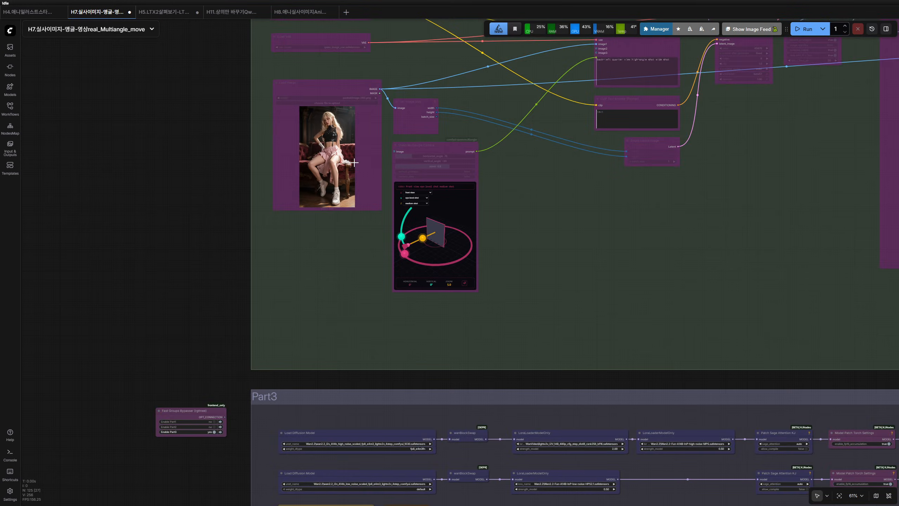
Step: Examine the Part3 group of the H7 workflow from its model loaders and input images through the prompts to the output nodes
{"action": "scroll", "coordinate": [354, 195], "scroll_direction": "down", "scroll_amount": 6}
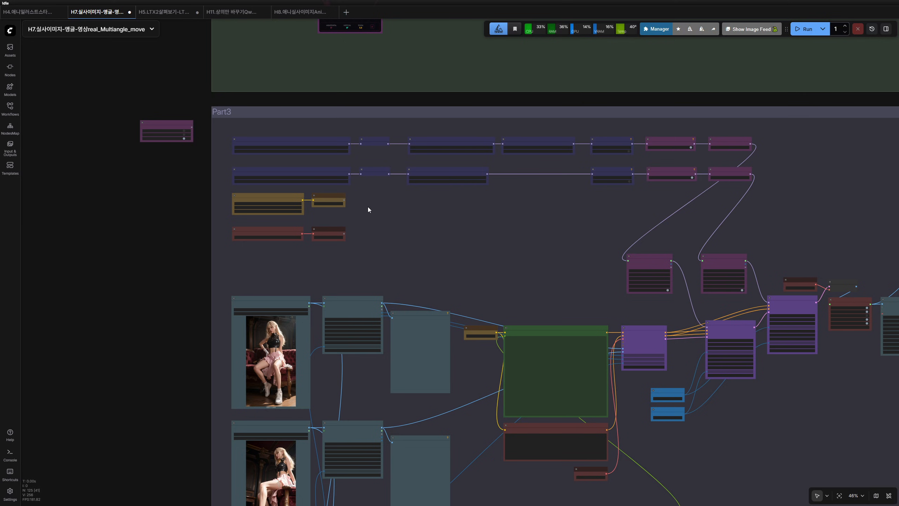
{"action": "scroll", "coordinate": [385, 255], "scroll_direction": "down", "scroll_amount": 4}
{"action": "scroll", "coordinate": [320, 220], "scroll_direction": "up", "scroll_amount": 6}
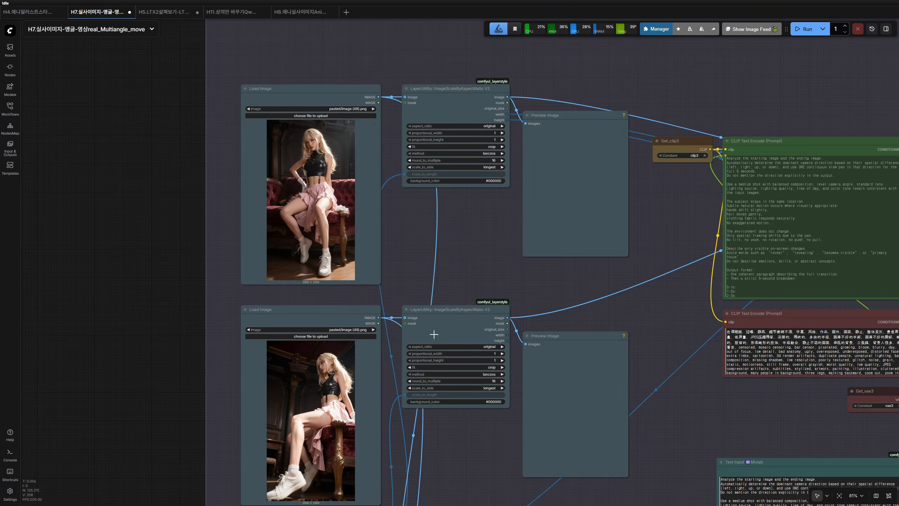
{"action": "scroll", "coordinate": [632, 307], "scroll_direction": "down", "scroll_amount": 5}
{"action": "left_click_drag", "start_coordinate": [677, 313], "coordinate": [144, 257]}
{"action": "left_click_drag", "start_coordinate": [679, 259], "coordinate": [319, 350]}
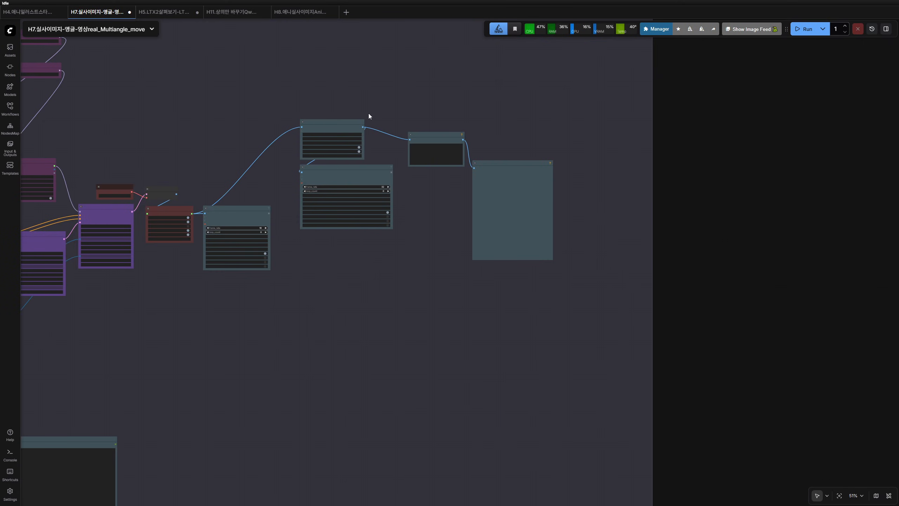
{"action": "left_click_drag", "start_coordinate": [340, 291], "coordinate": [504, 334]}
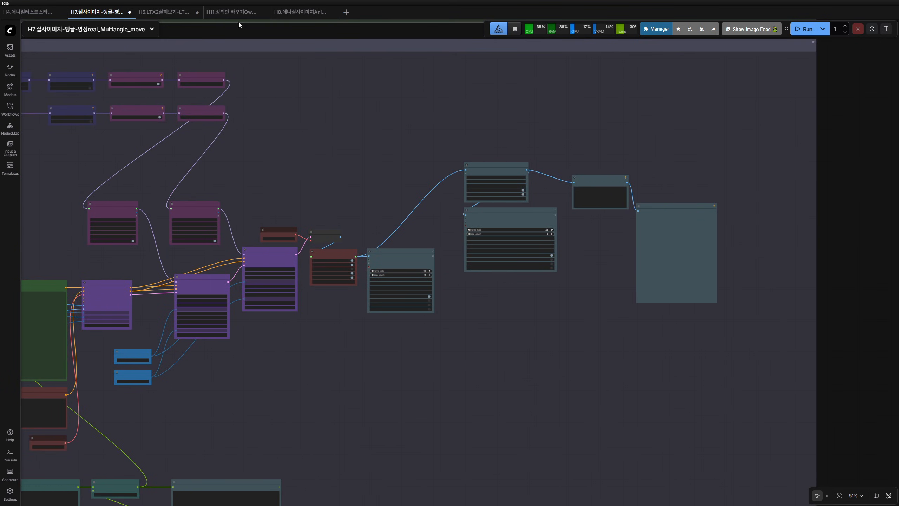
Step: Return to the H5 LTX2Lowvram workflow and review its example prompts, link note and model loader nodes
{"action": "left_click", "coordinate": [163, 12]}
{"action": "scroll", "coordinate": [509, 295], "scroll_direction": "up", "scroll_amount": 5}
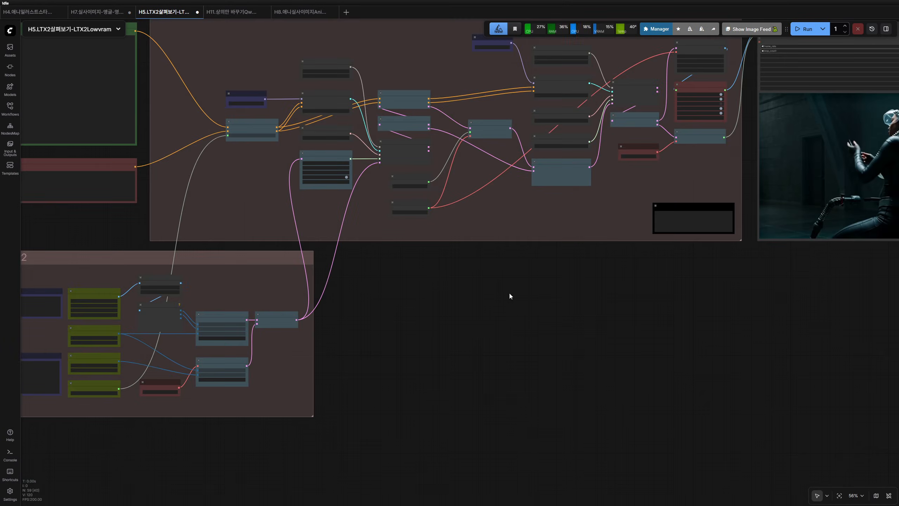
{"action": "left_click_drag", "start_coordinate": [510, 295], "coordinate": [552, 391]}
{"action": "scroll", "coordinate": [549, 381], "scroll_direction": "down", "scroll_amount": 3}
{"action": "scroll", "coordinate": [482, 117], "scroll_direction": "right", "scroll_amount": 5}
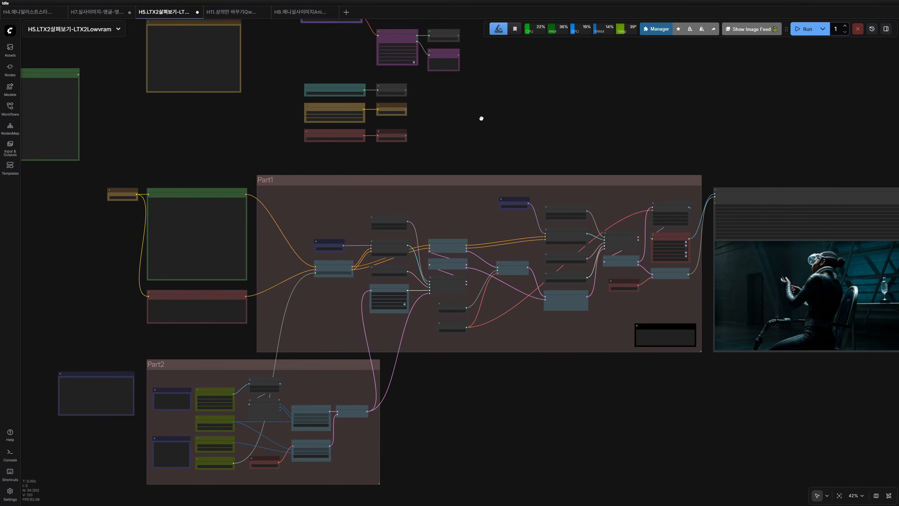
{"action": "left_click_drag", "start_coordinate": [431, 112], "coordinate": [533, 160]}
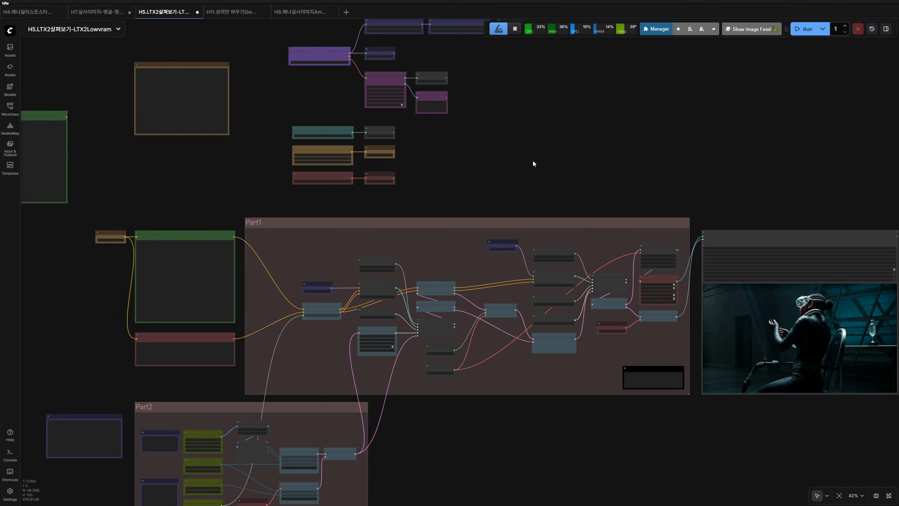
{"action": "left_click_drag", "start_coordinate": [468, 154], "coordinate": [573, 168]}
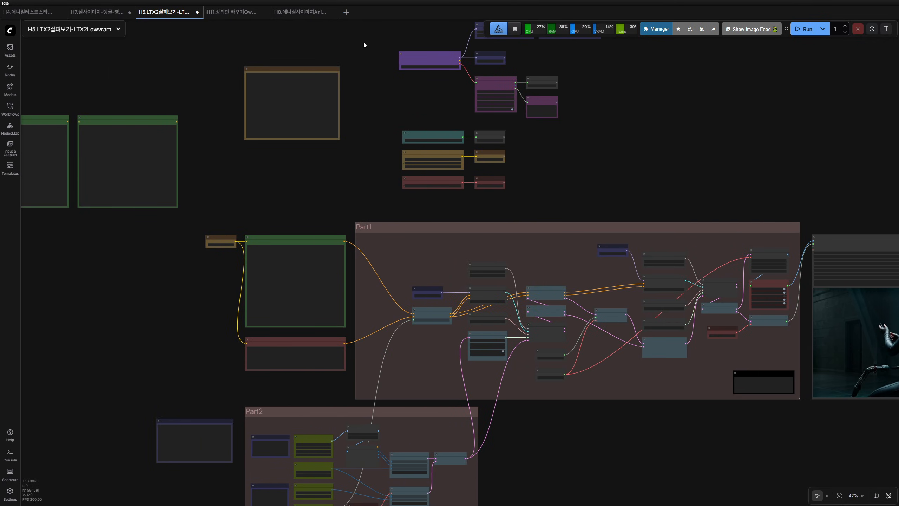
{"action": "scroll", "coordinate": [393, 186], "scroll_direction": "left", "scroll_amount": 3}
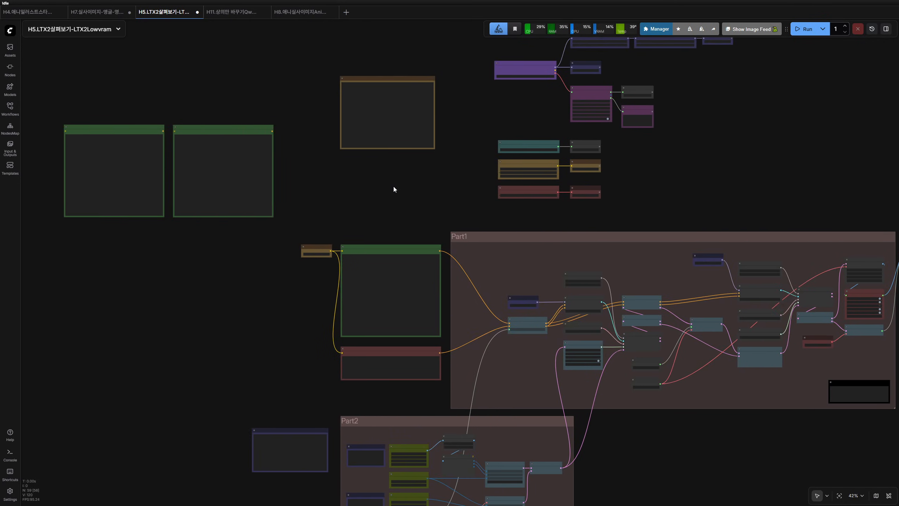
{"action": "scroll", "coordinate": [389, 187], "scroll_direction": "up", "scroll_amount": 4}
{"action": "left_click_drag", "start_coordinate": [470, 204], "coordinate": [423, 232]}
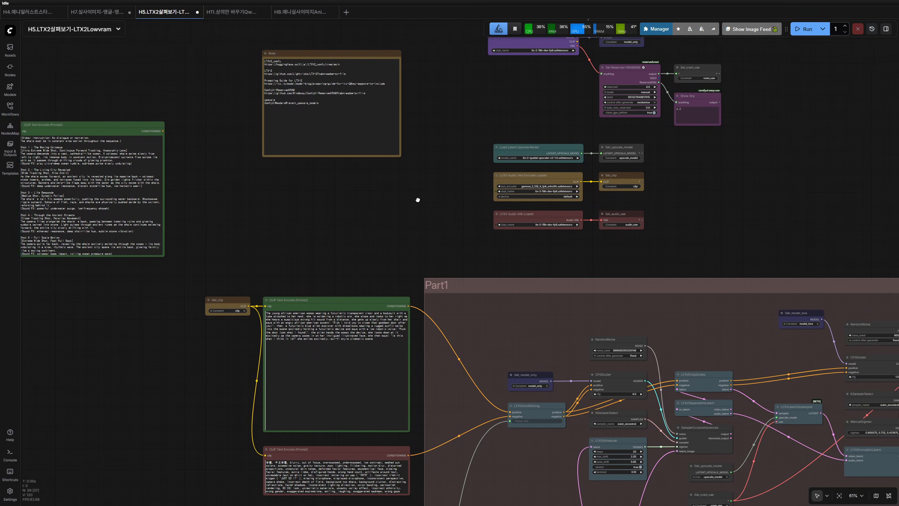
{"action": "scroll", "coordinate": [417, 198], "scroll_direction": "right", "scroll_amount": 8}
{"action": "scroll", "coordinate": [563, 221], "scroll_direction": "down", "scroll_amount": 2}
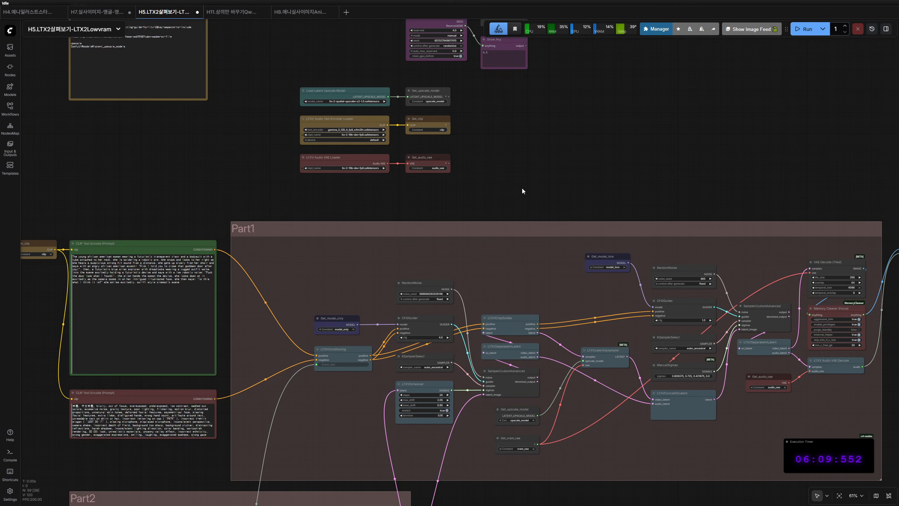
Step: Examine how the Part2 latent and frame settings and the text prompts connect into the Part1 sampling group
{"action": "scroll", "coordinate": [527, 194], "scroll_direction": "down", "scroll_amount": 6}
{"action": "scroll", "coordinate": [527, 193], "scroll_direction": "left", "scroll_amount": 3}
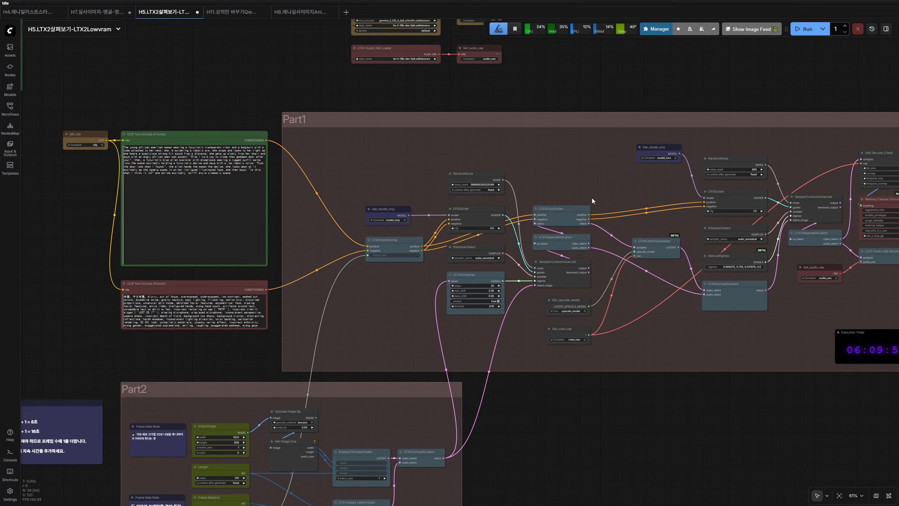
{"action": "left_click_drag", "start_coordinate": [680, 337], "coordinate": [501, 292]}
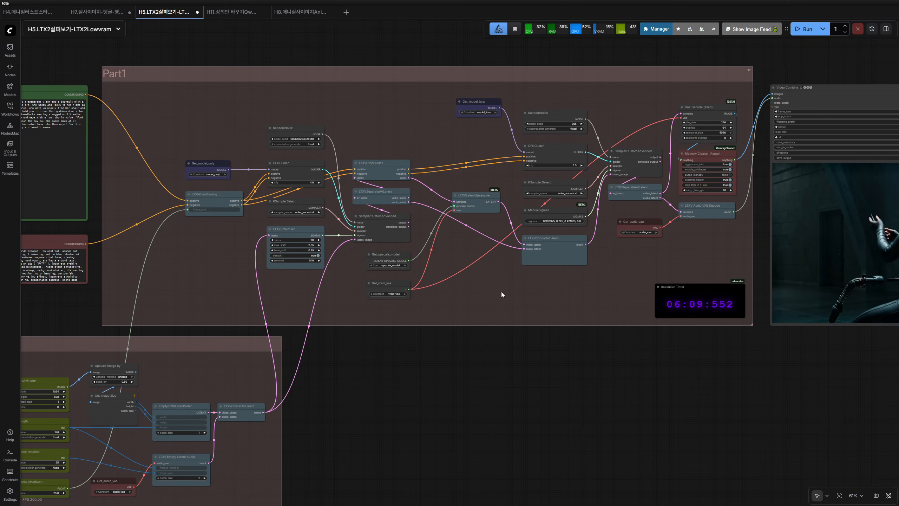
{"action": "left_click_drag", "start_coordinate": [442, 362], "coordinate": [528, 340]}
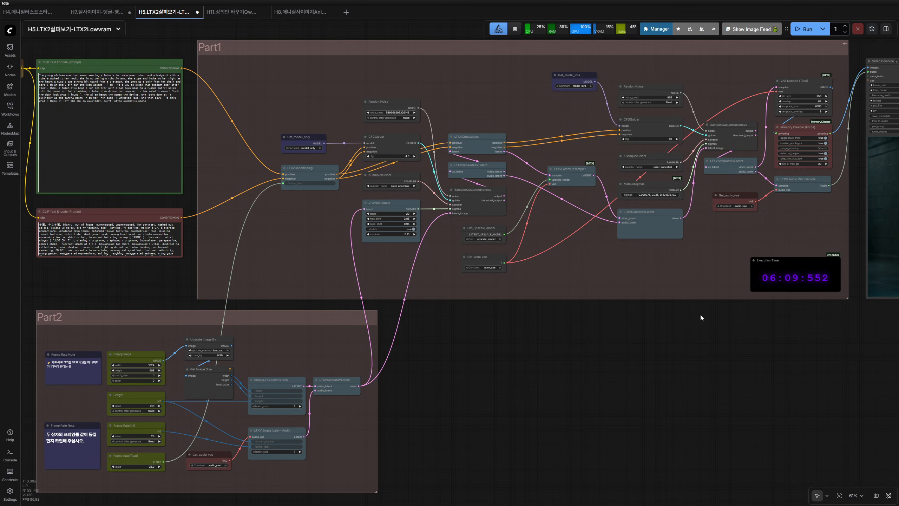
{"action": "left_click_drag", "start_coordinate": [595, 277], "coordinate": [560, 301]}
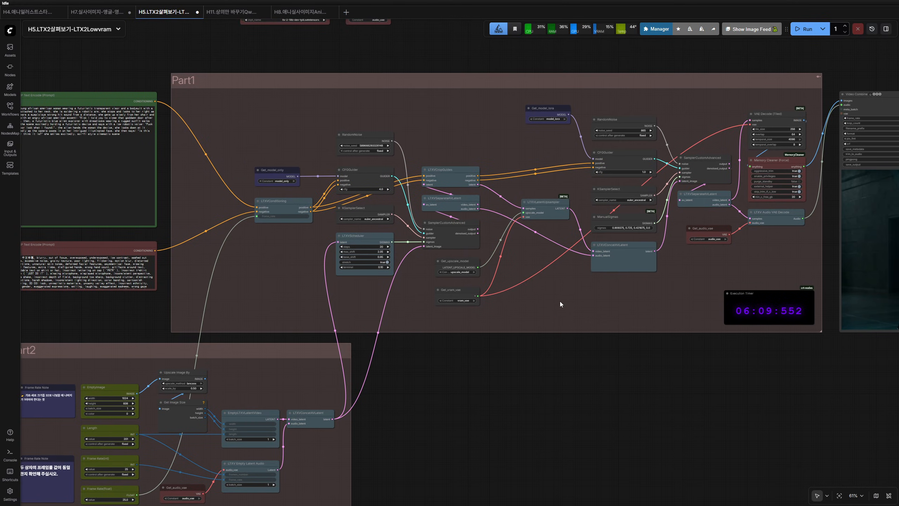
{"action": "scroll", "coordinate": [560, 298], "scroll_direction": "down", "scroll_amount": 1}
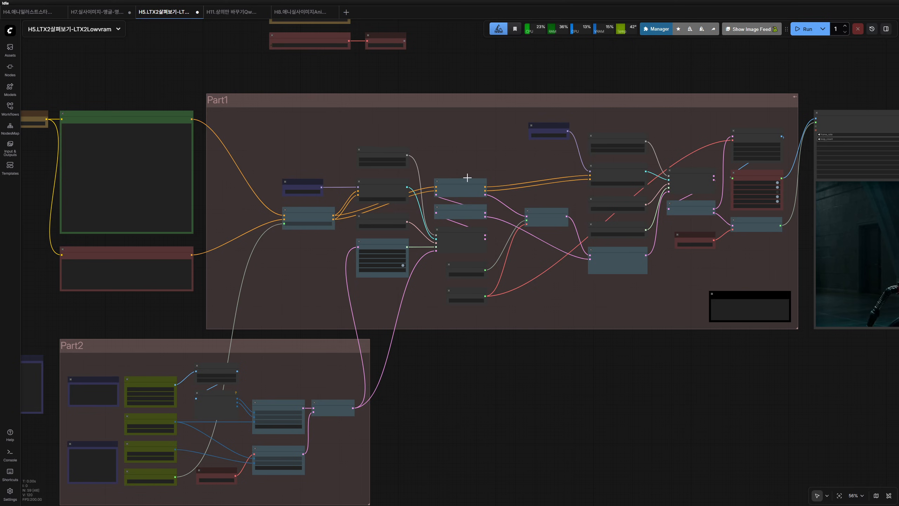
{"action": "left_click_drag", "start_coordinate": [467, 178], "coordinate": [500, 184]}
{"action": "left_click_drag", "start_coordinate": [473, 149], "coordinate": [493, 241]}
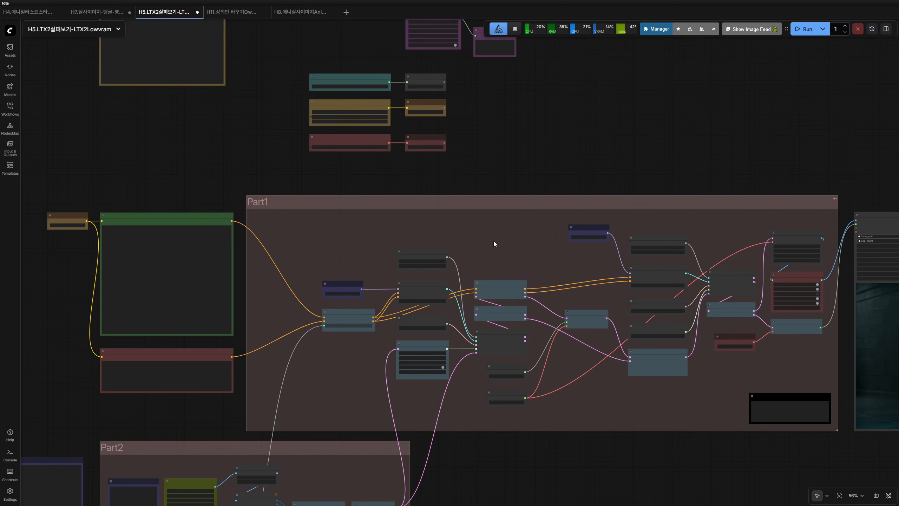
Step: Follow Part1 to the Video Combine node and resume playback of its generated video preview
{"action": "scroll", "coordinate": [492, 241], "scroll_direction": "up", "scroll_amount": 4}
{"action": "left_click_drag", "start_coordinate": [427, 226], "coordinate": [203, 172]}
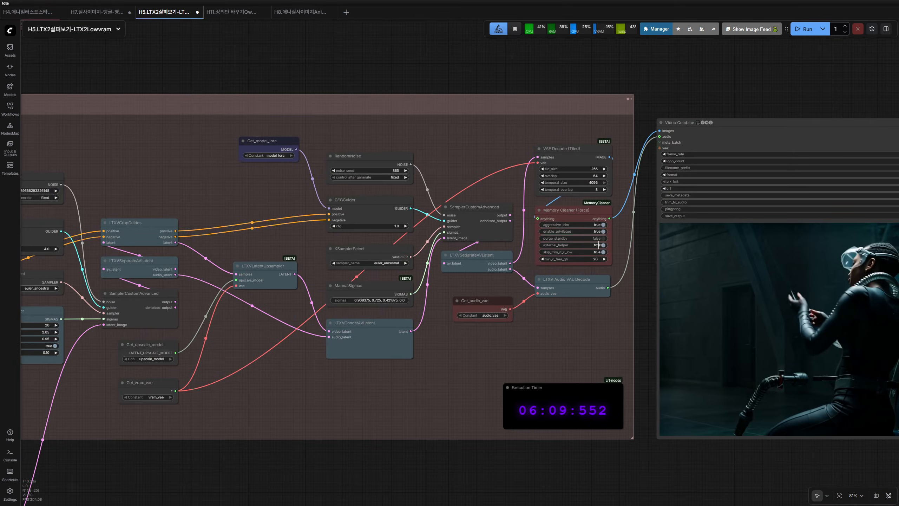
{"action": "left_click_drag", "start_coordinate": [584, 205], "coordinate": [207, 85]}
{"action": "scroll", "coordinate": [415, 168], "scroll_direction": "up", "scroll_amount": 4}
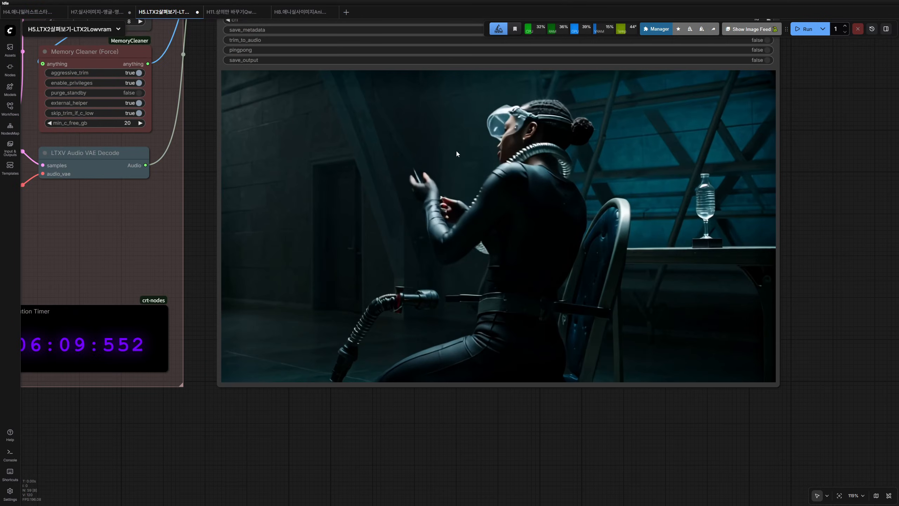
{"action": "right_click", "coordinate": [457, 154]}
{"action": "left_click", "coordinate": [486, 218]}
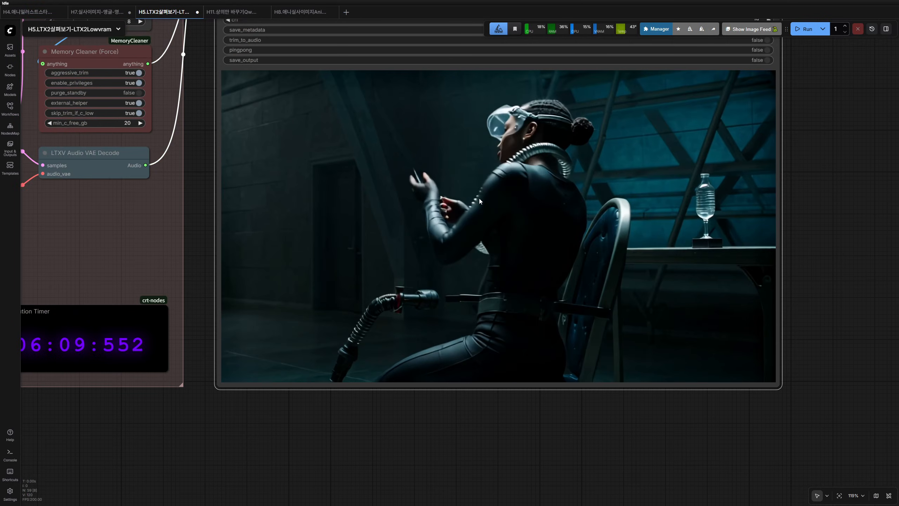
{"action": "right_click", "coordinate": [479, 200]}
{"action": "left_click", "coordinate": [487, 256]}
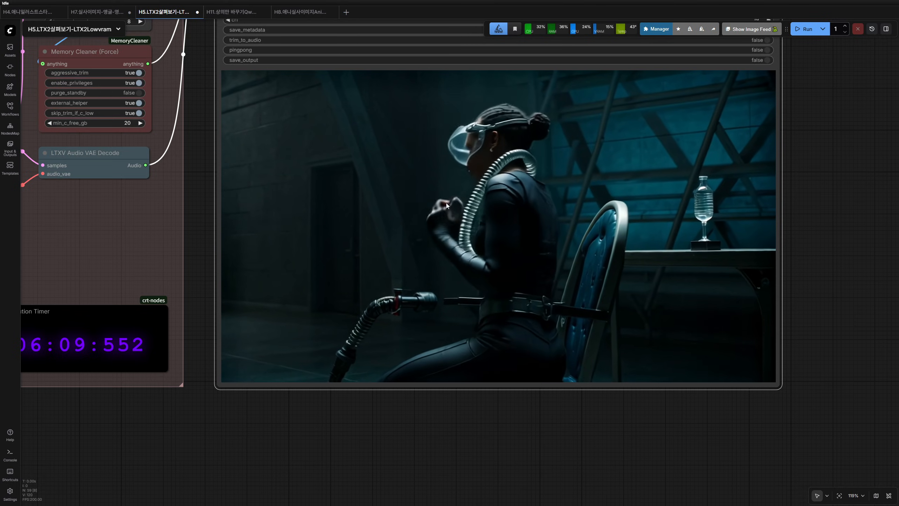
{"action": "scroll", "coordinate": [201, 149], "scroll_direction": "down", "scroll_amount": 2}
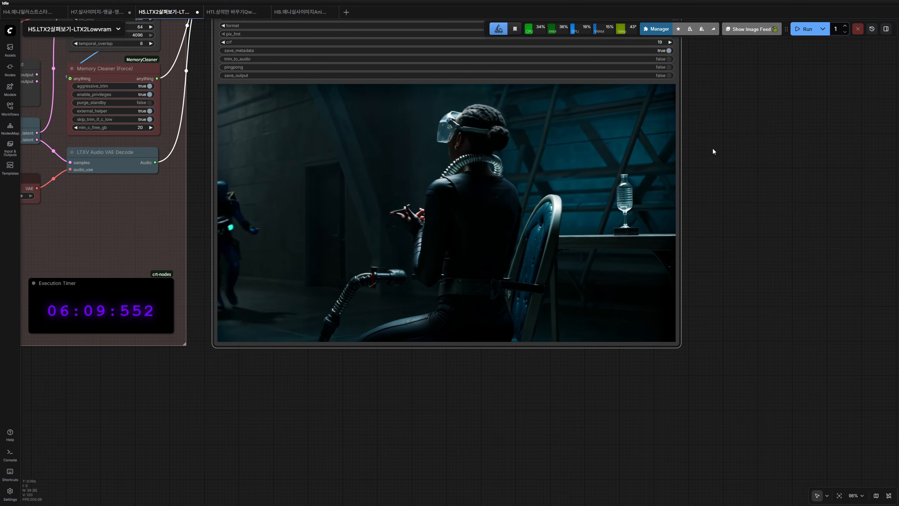
Step: Review the H5 workflow from the video output back through the samplers to the model loaders, Part1 and Part2
{"action": "left_click_drag", "start_coordinate": [730, 150], "coordinate": [759, 177]}
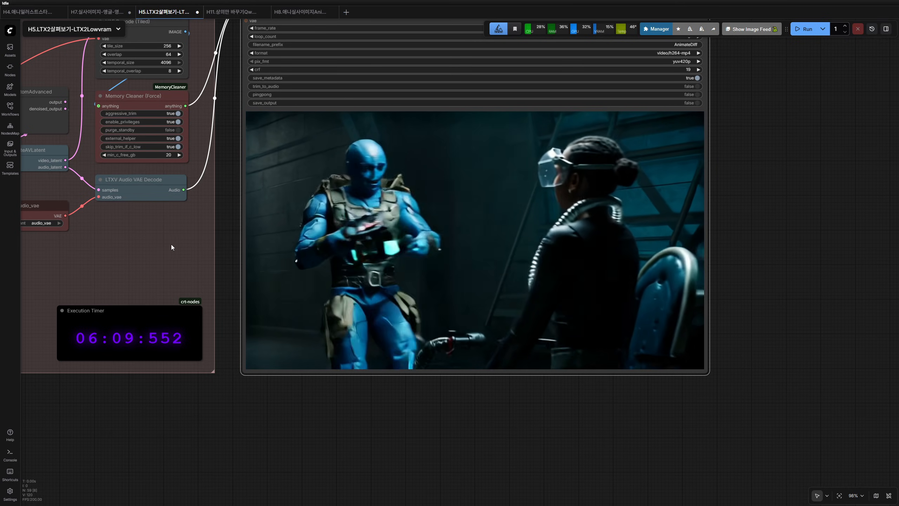
{"action": "left_click_drag", "start_coordinate": [155, 244], "coordinate": [339, 290]}
{"action": "scroll", "coordinate": [340, 290], "scroll_direction": "down", "scroll_amount": 3}
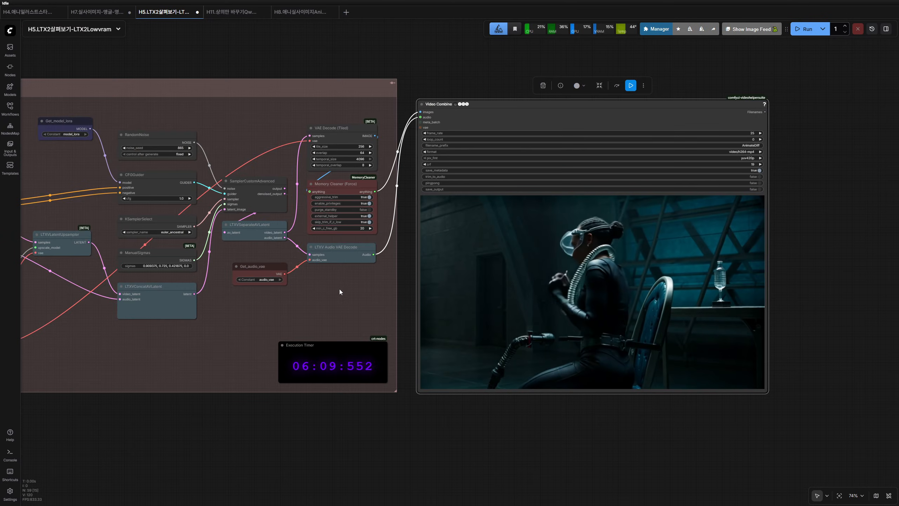
{"action": "left_click_drag", "start_coordinate": [364, 308], "coordinate": [641, 335]}
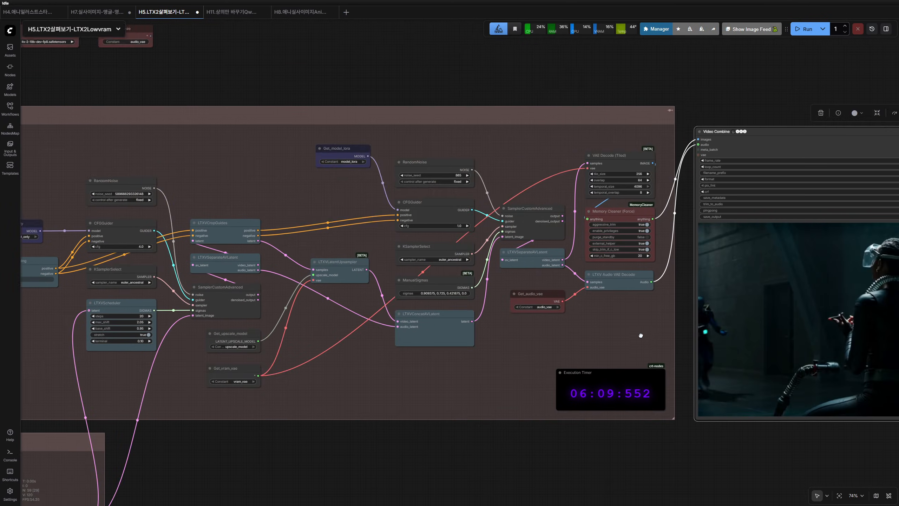
{"action": "left_click_drag", "start_coordinate": [273, 195], "coordinate": [594, 276]}
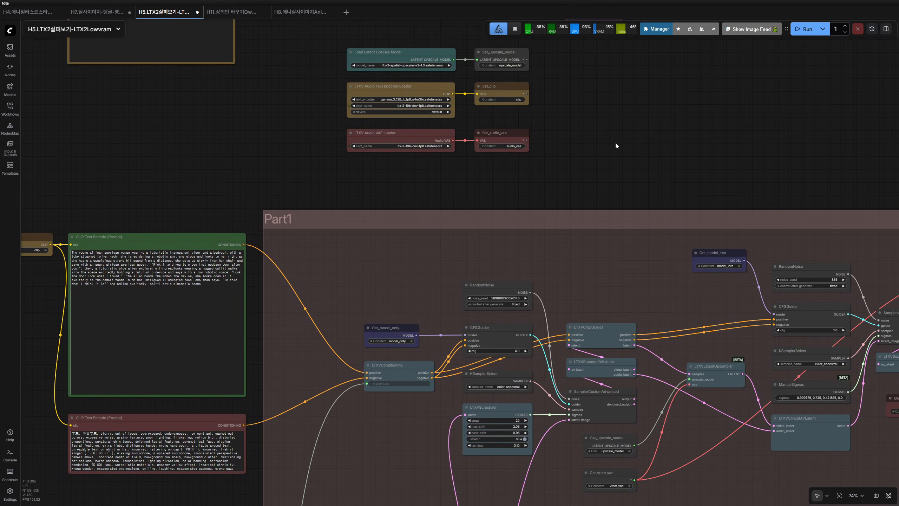
{"action": "scroll", "coordinate": [616, 145], "scroll_direction": "up", "scroll_amount": 5}
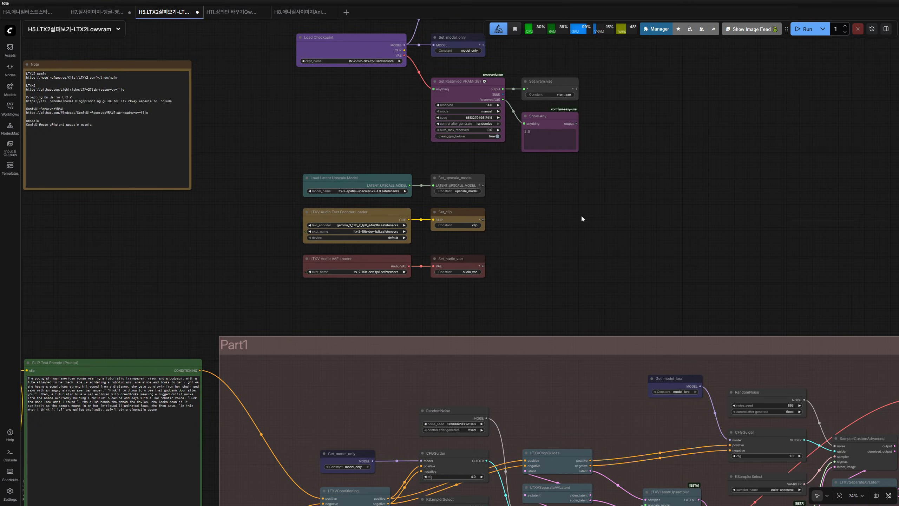
{"action": "scroll", "coordinate": [582, 216], "scroll_direction": "down", "scroll_amount": 5}
{"action": "left_click_drag", "start_coordinate": [611, 218], "coordinate": [604, 207]}
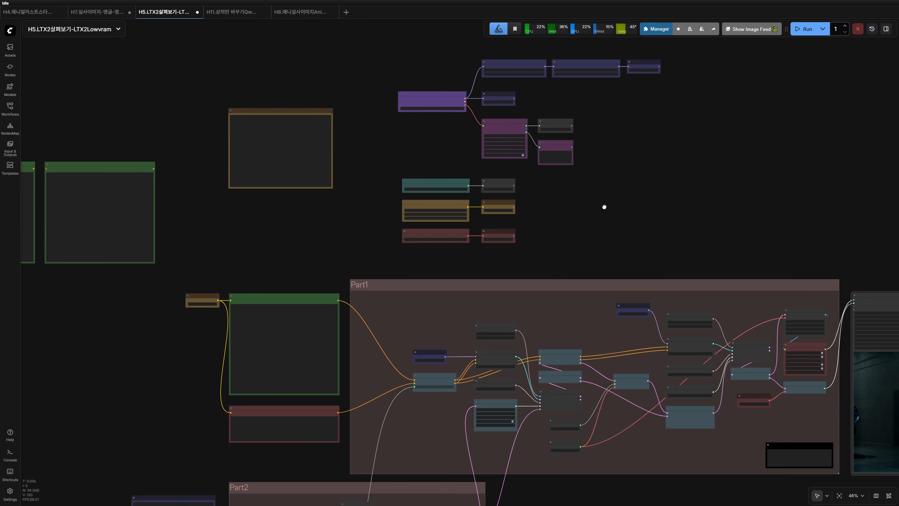
{"action": "scroll", "coordinate": [604, 207], "scroll_direction": "down", "scroll_amount": 6}
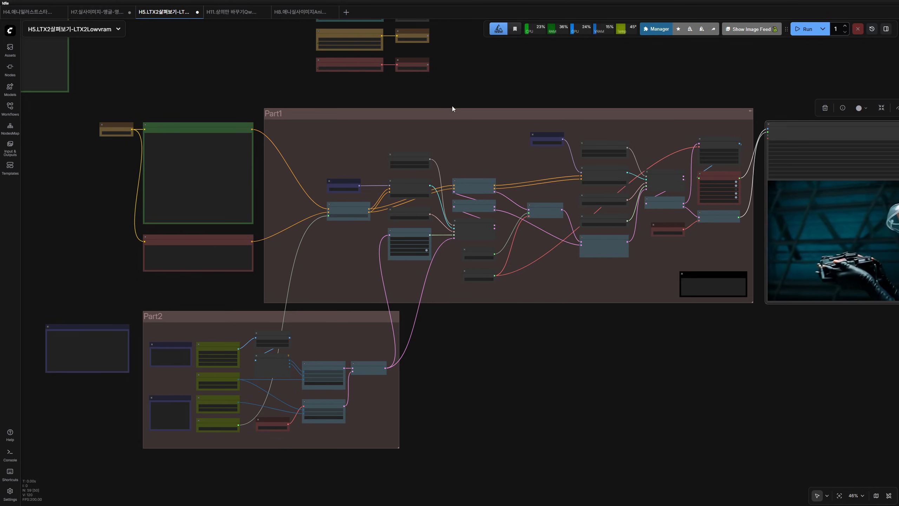
{"action": "scroll", "coordinate": [452, 106], "scroll_direction": "up", "scroll_amount": 2}
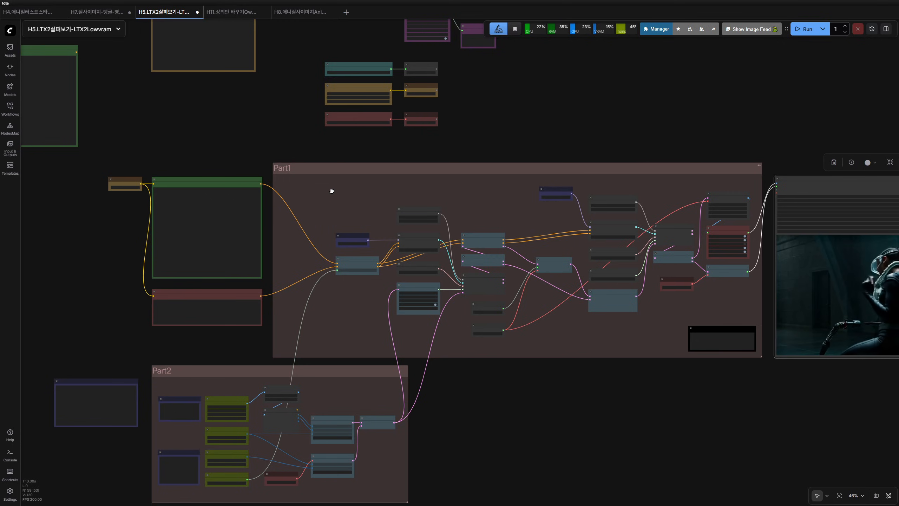
Step: Examine Part1's sampling chain up close, from the prompt encoders through both samplers to the decode nodes and back to the prompts
{"action": "left_click_drag", "start_coordinate": [364, 204], "coordinate": [432, 212]}
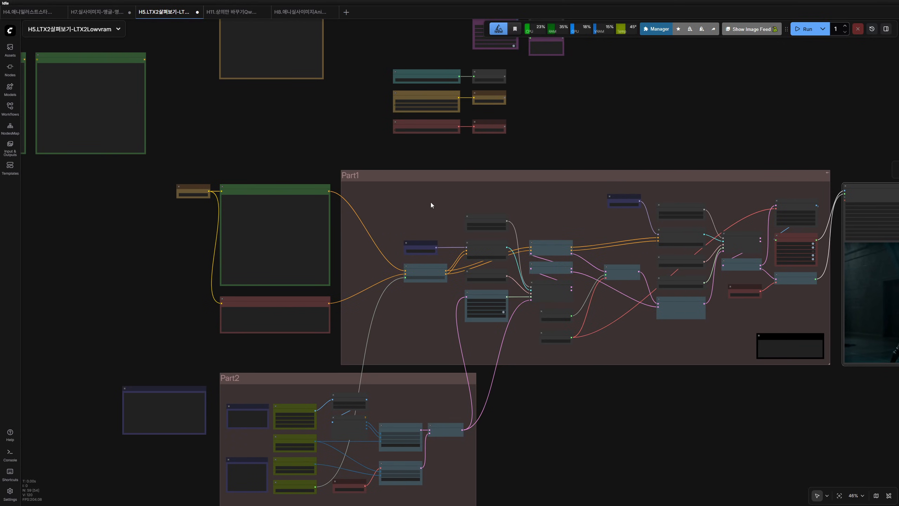
{"action": "scroll", "coordinate": [394, 172], "scroll_direction": "up", "scroll_amount": 5}
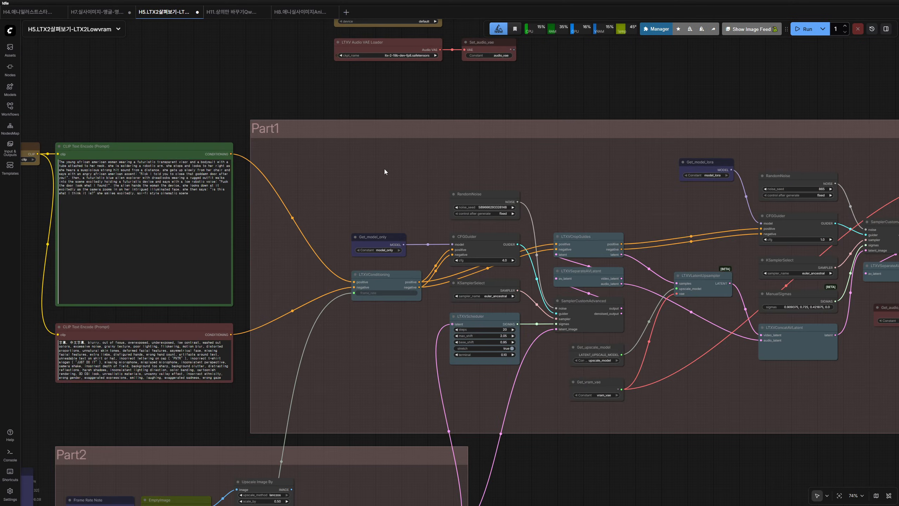
{"action": "left_click_drag", "start_coordinate": [584, 185], "coordinate": [327, 132]}
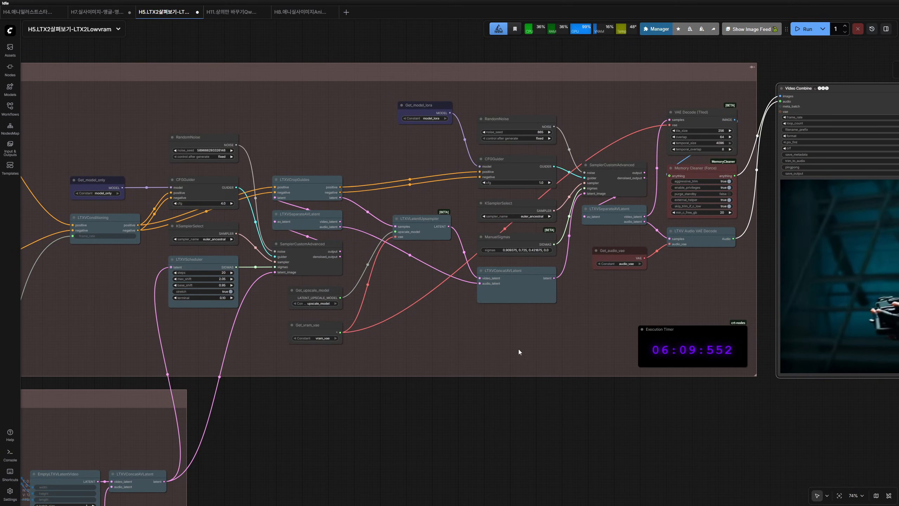
{"action": "left_click_drag", "start_coordinate": [518, 348], "coordinate": [659, 388]}
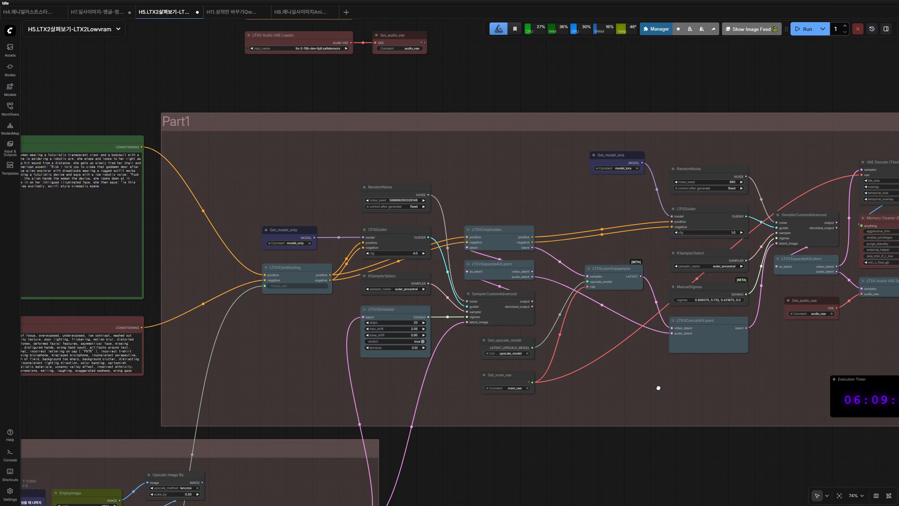
{"action": "left_click_drag", "start_coordinate": [306, 200], "coordinate": [413, 221]}
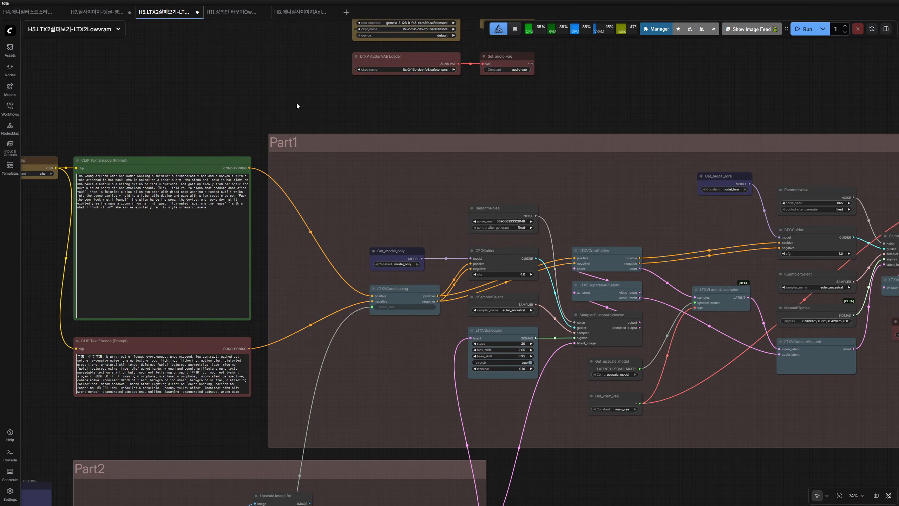
{"action": "left_click_drag", "start_coordinate": [274, 92], "coordinate": [338, 102]}
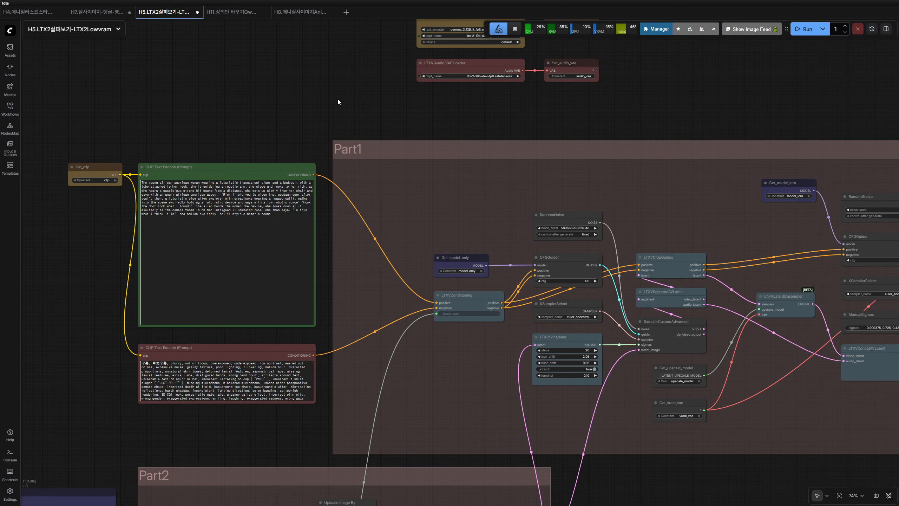